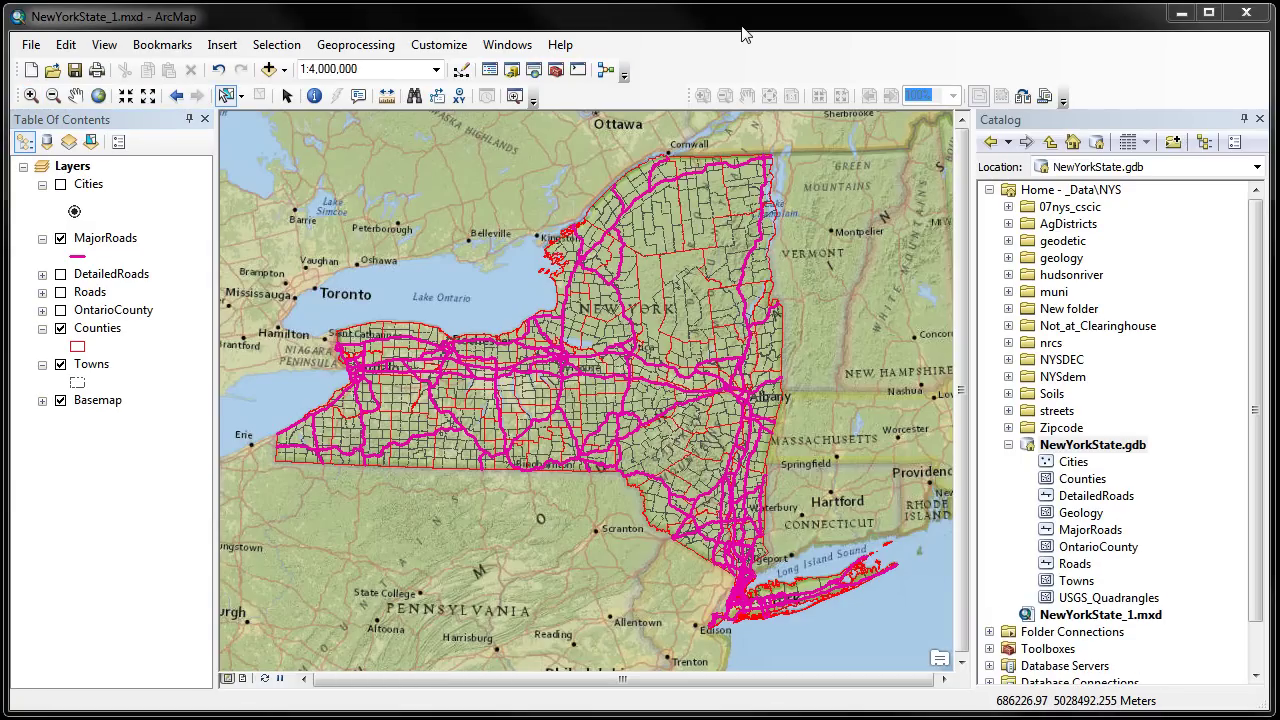
{"action": "left_click", "coordinate": [279, 46]}
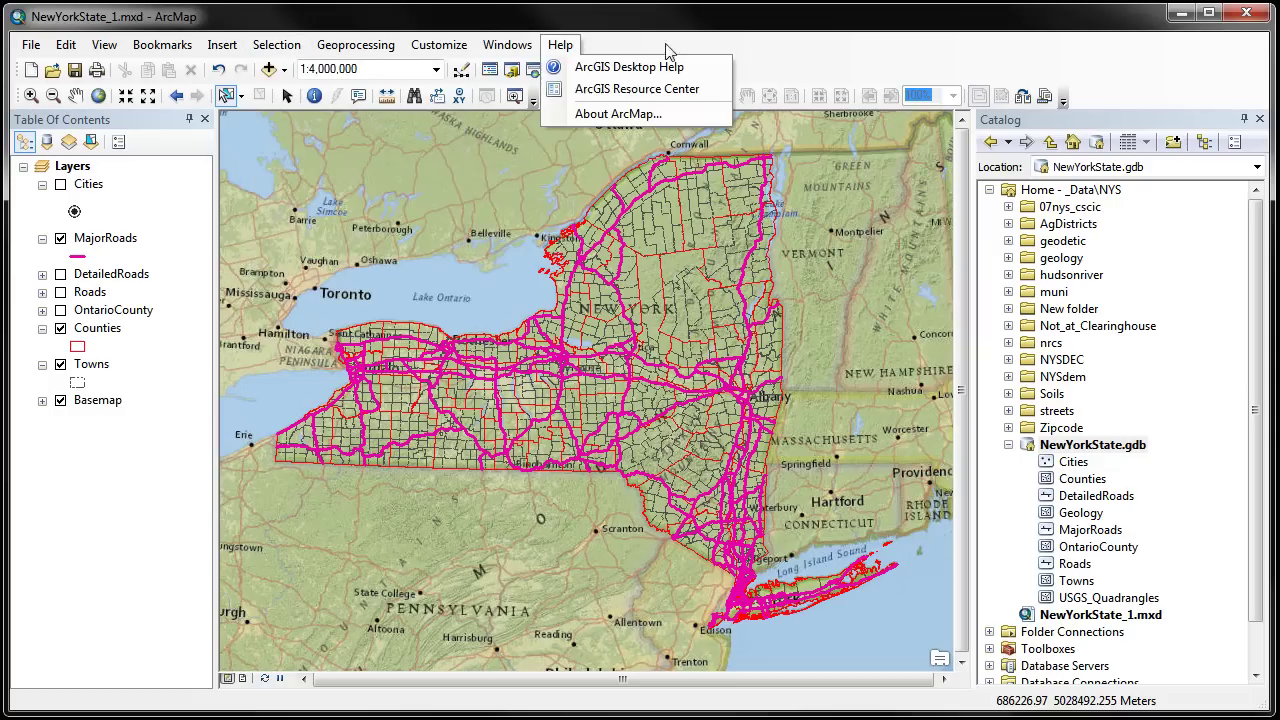
{"action": "left_click", "coordinate": [728, 49]}
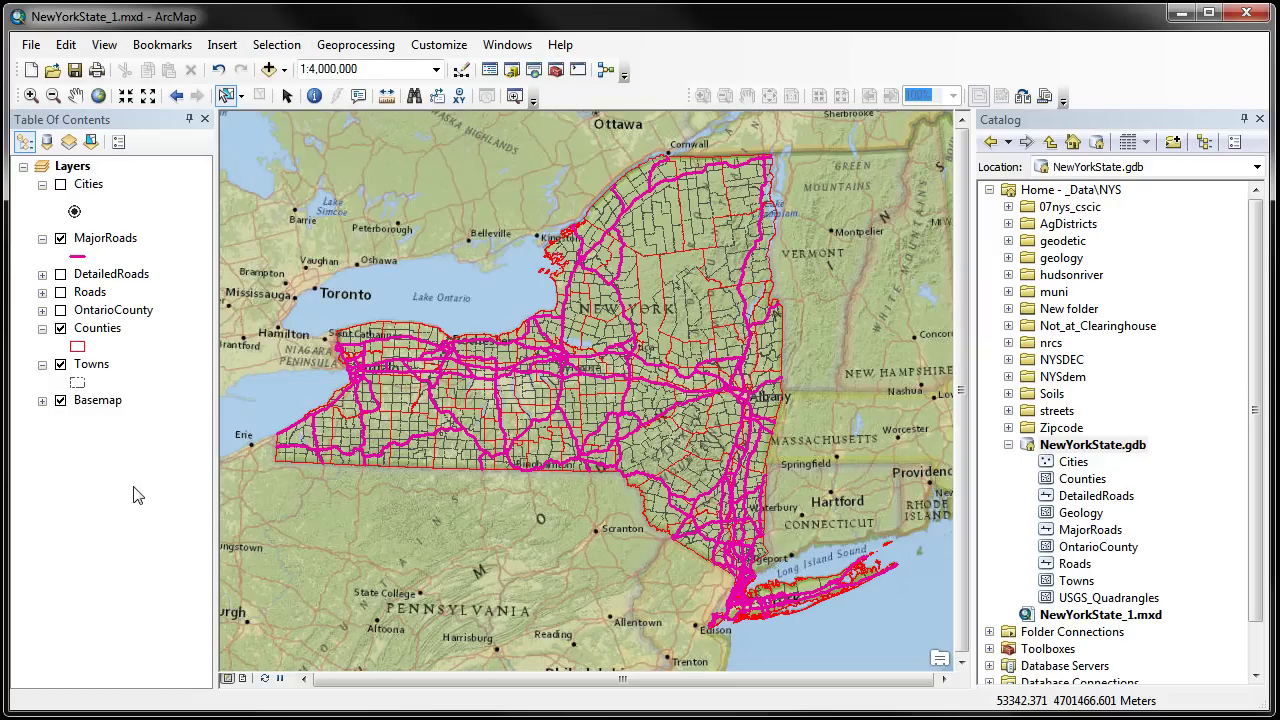
Turn on the OntarioCounty layer and zoom the map to its extent.
{"action": "left_click", "coordinate": [60, 310]}
{"action": "right_click", "coordinate": [73, 311]}
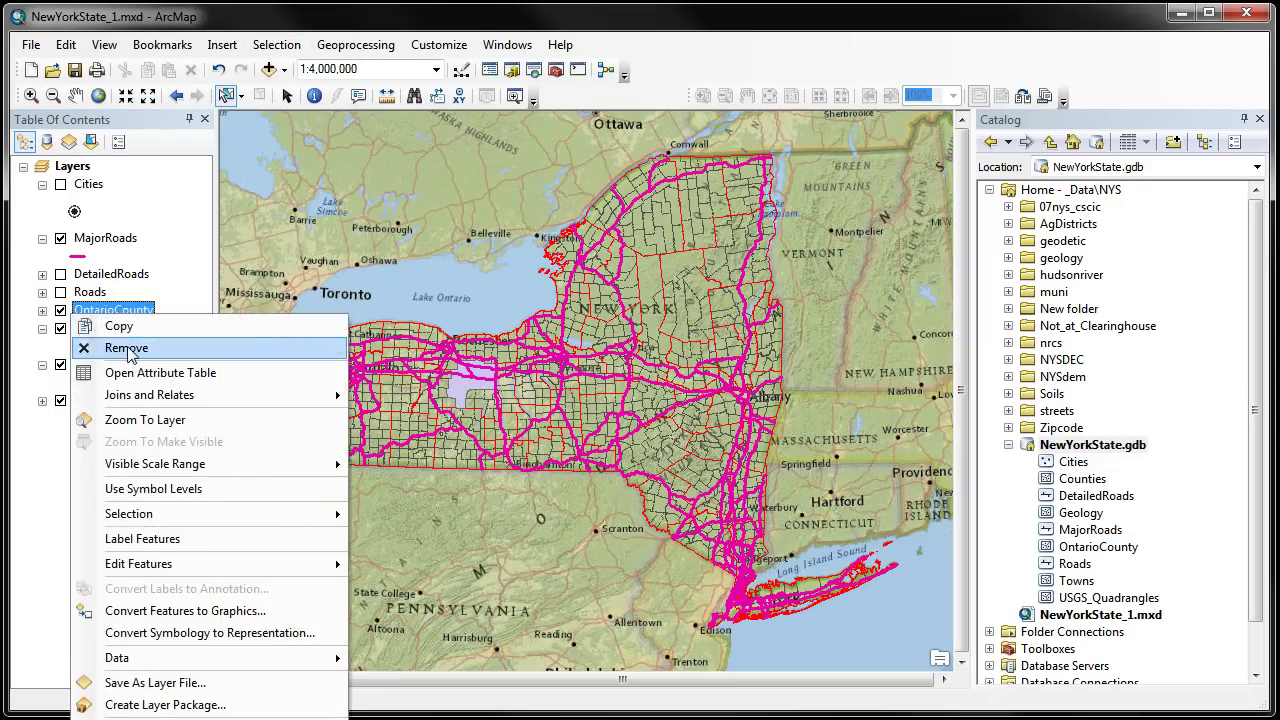
{"action": "left_click", "coordinate": [140, 424]}
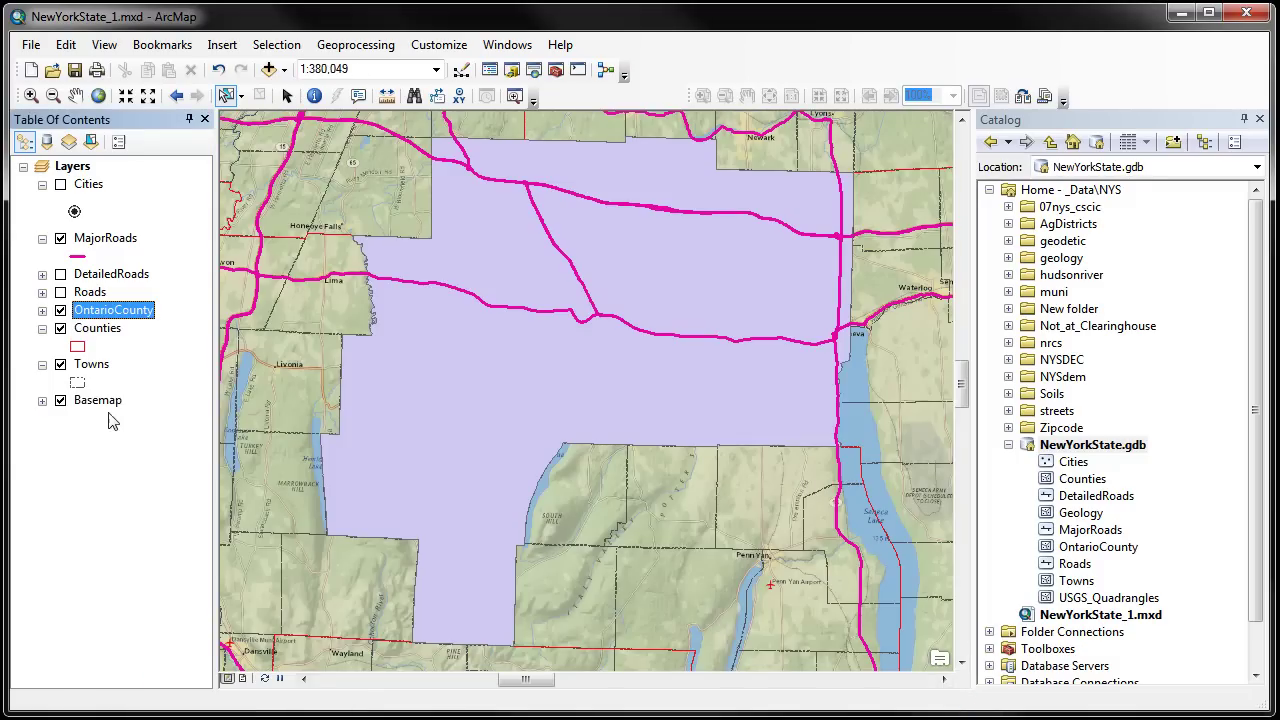
Hide the MajorRoads layer and display the DetailedRoads layer.
{"action": "left_click", "coordinate": [60, 328]}
{"action": "left_click", "coordinate": [60, 238]}
{"action": "left_click", "coordinate": [60, 274]}
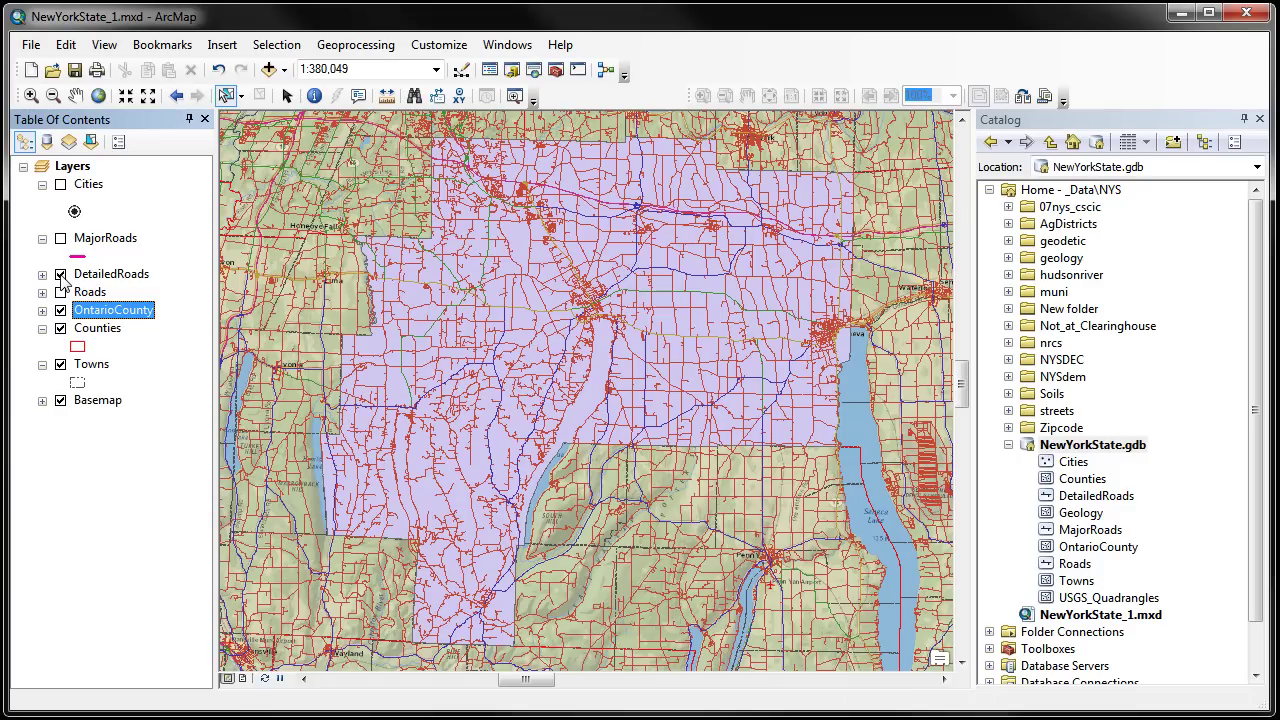
Set up a Select By Location query that selects features from DetailedRoads and Towns, with OntarioCounty as the source layer.
{"action": "left_click", "coordinate": [270, 48]}
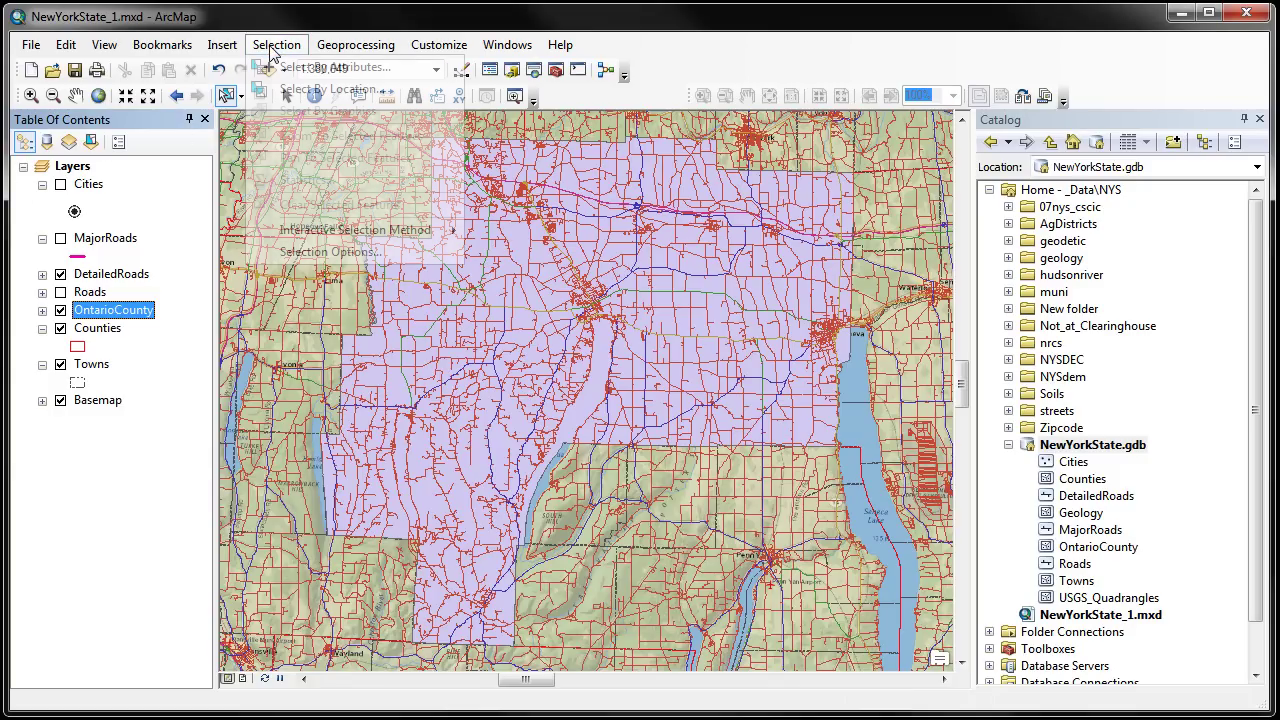
{"action": "left_click", "coordinate": [337, 89]}
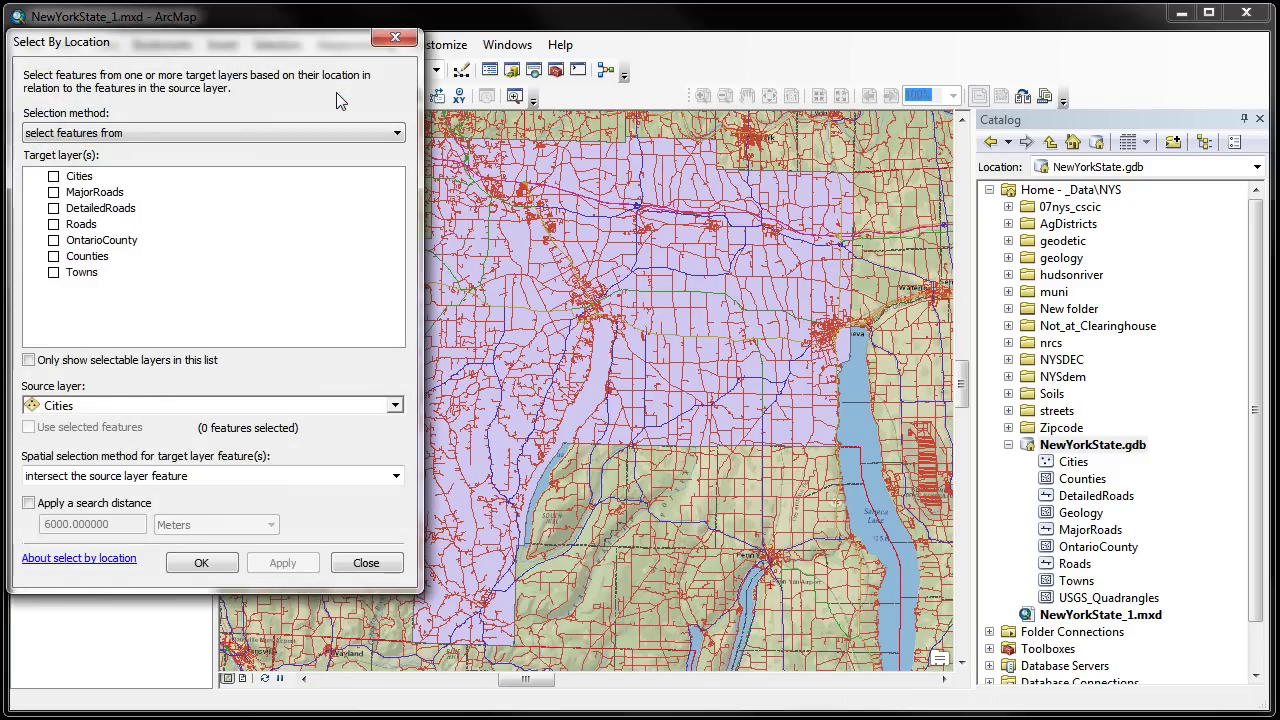
{"action": "left_click_drag", "start_coordinate": [257, 43], "coordinate": [645, 104]}
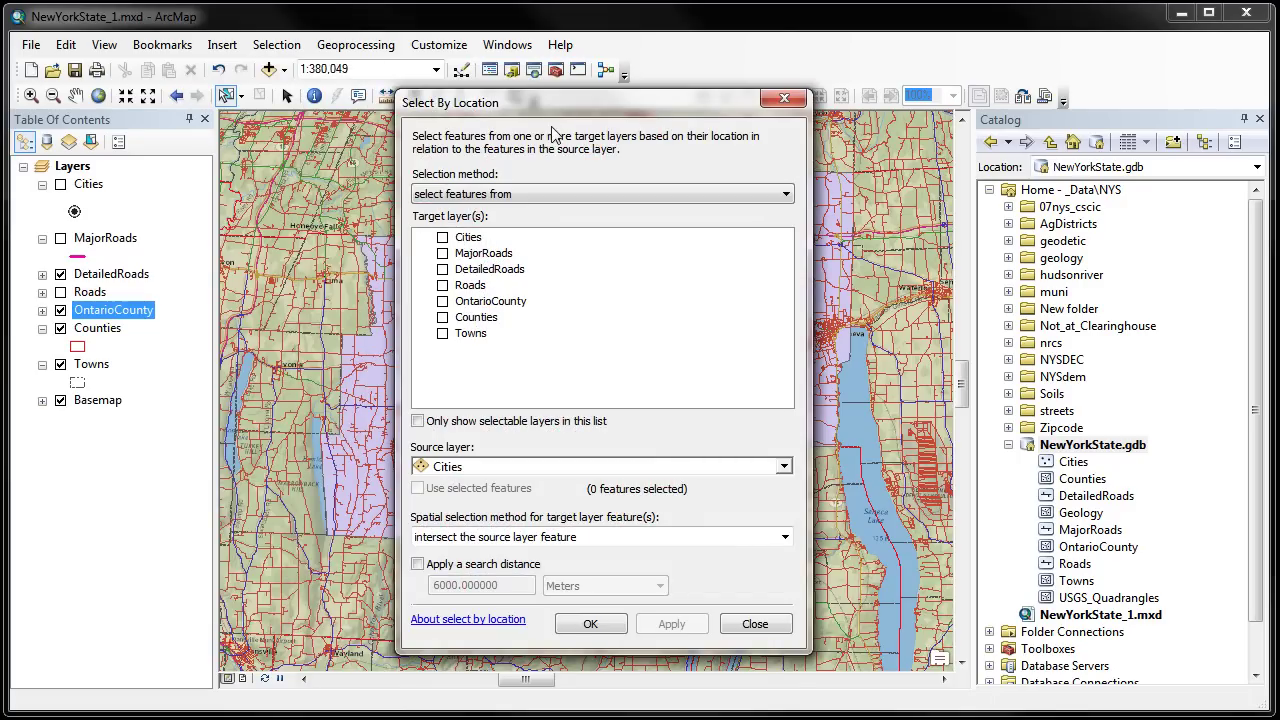
{"action": "left_click", "coordinate": [789, 201]}
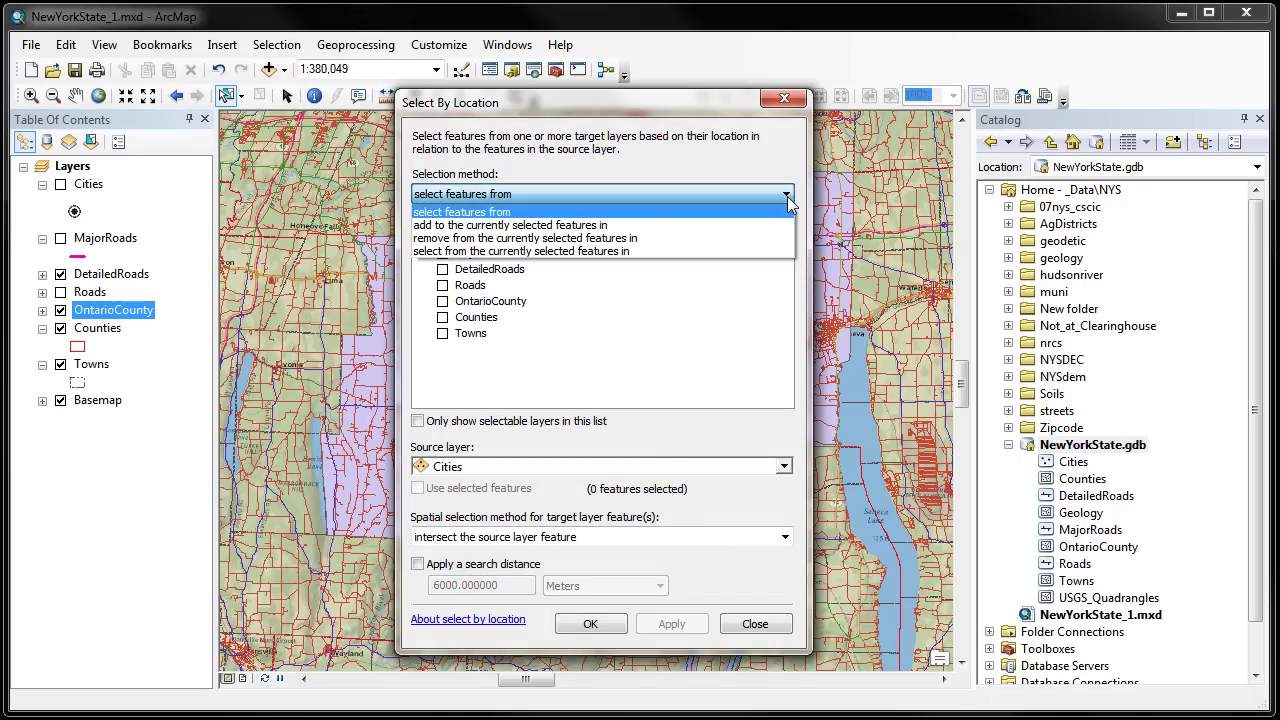
{"action": "left_click", "coordinate": [489, 213]}
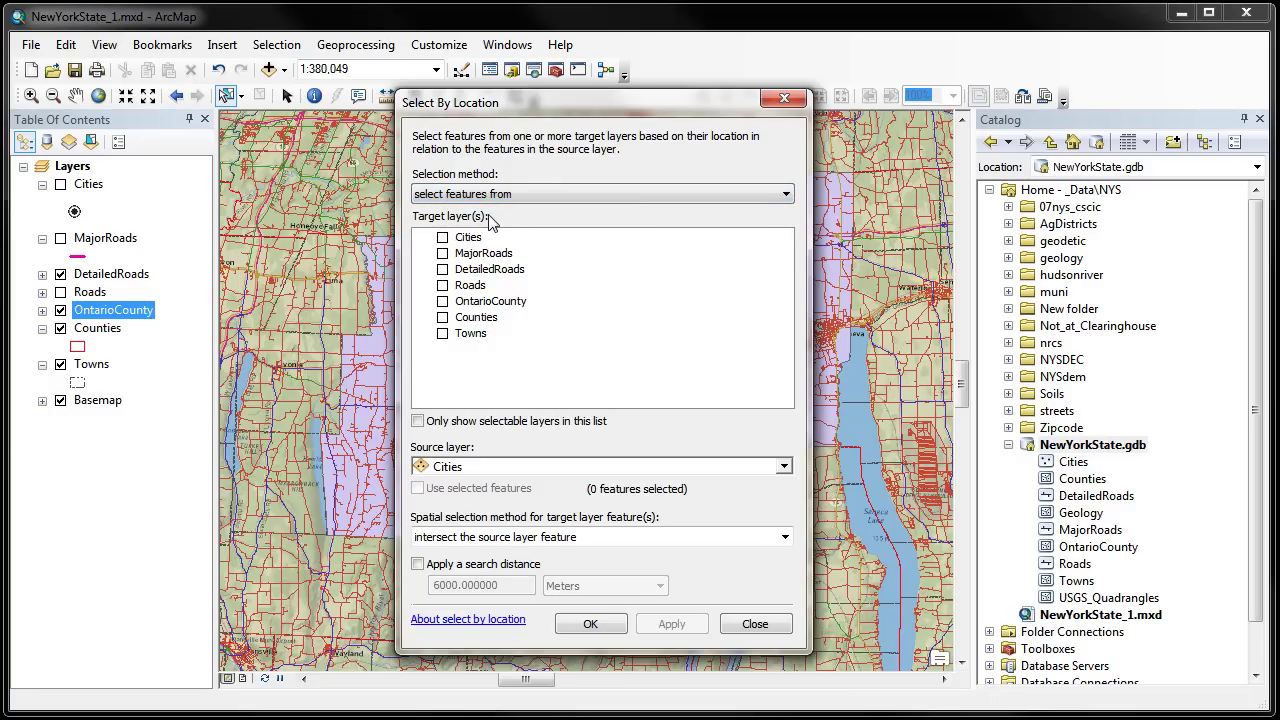
{"action": "left_click", "coordinate": [443, 270]}
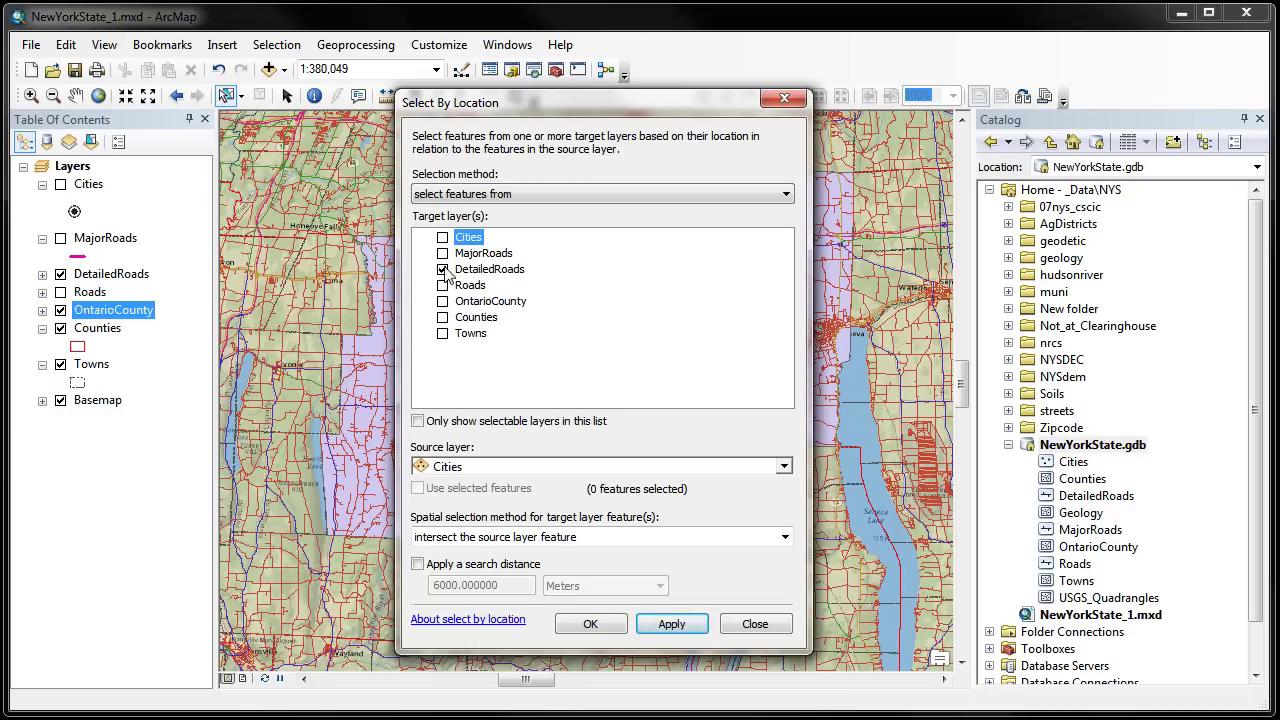
{"action": "left_click", "coordinate": [444, 334]}
{"action": "left_click", "coordinate": [785, 467]}
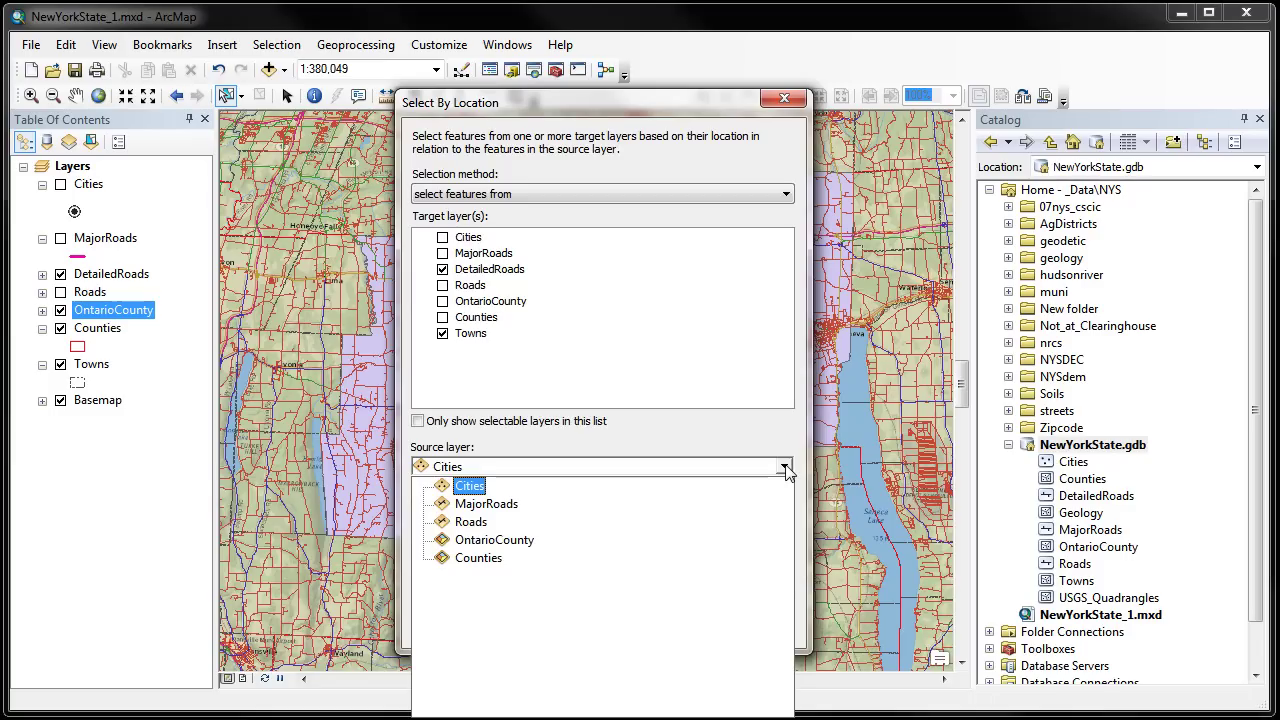
{"action": "left_click", "coordinate": [517, 541]}
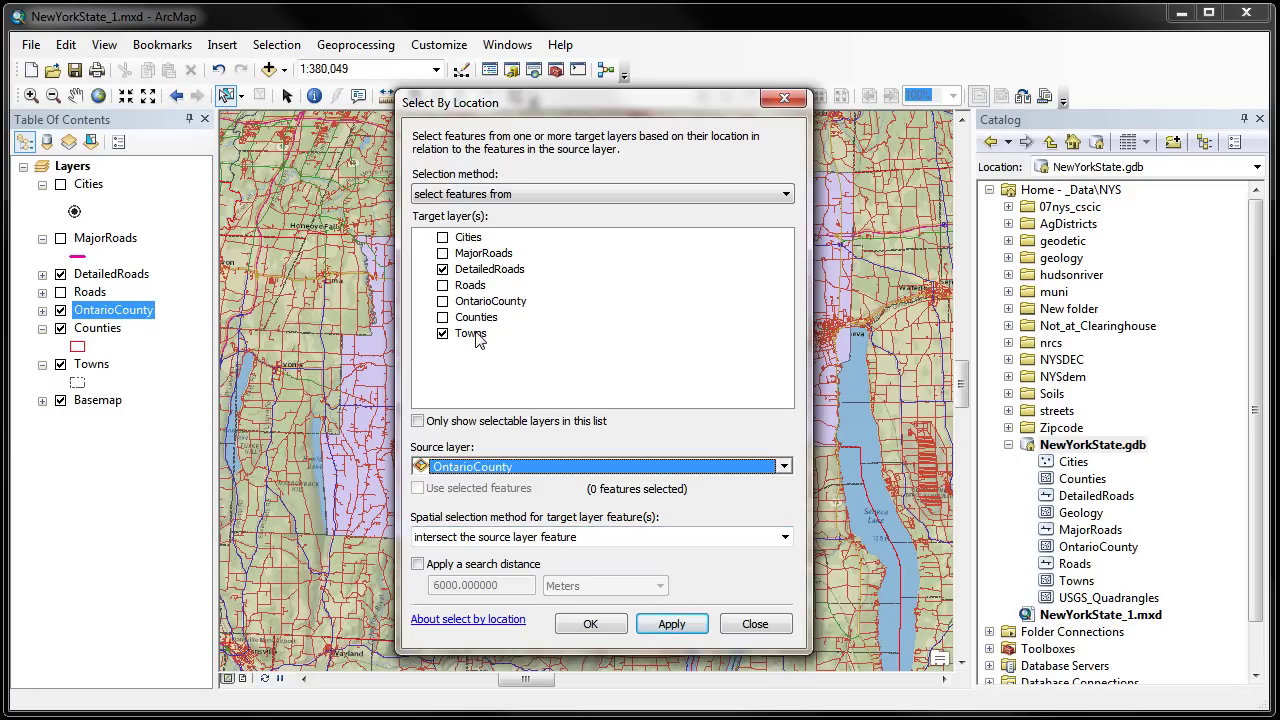
Apply the location query with the spatial method "intersect the source layer feature" and no search distance.
{"action": "left_click", "coordinate": [785, 538]}
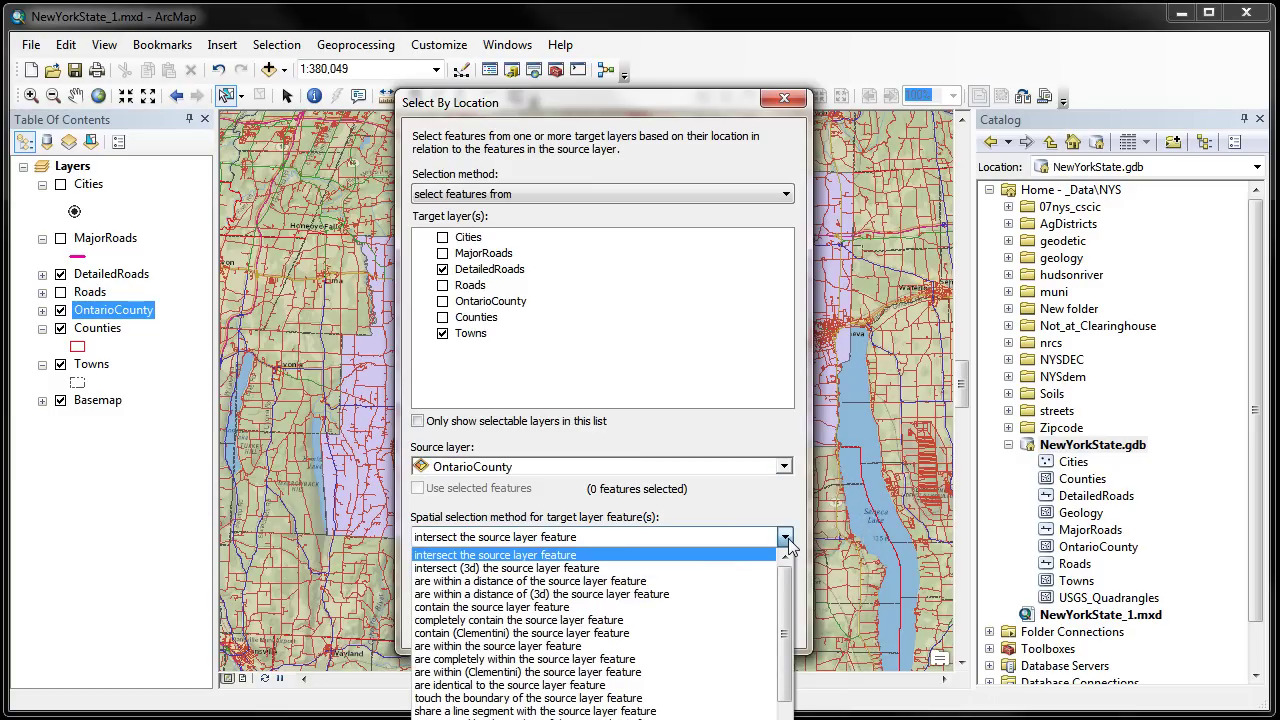
{"action": "left_click", "coordinate": [666, 97]}
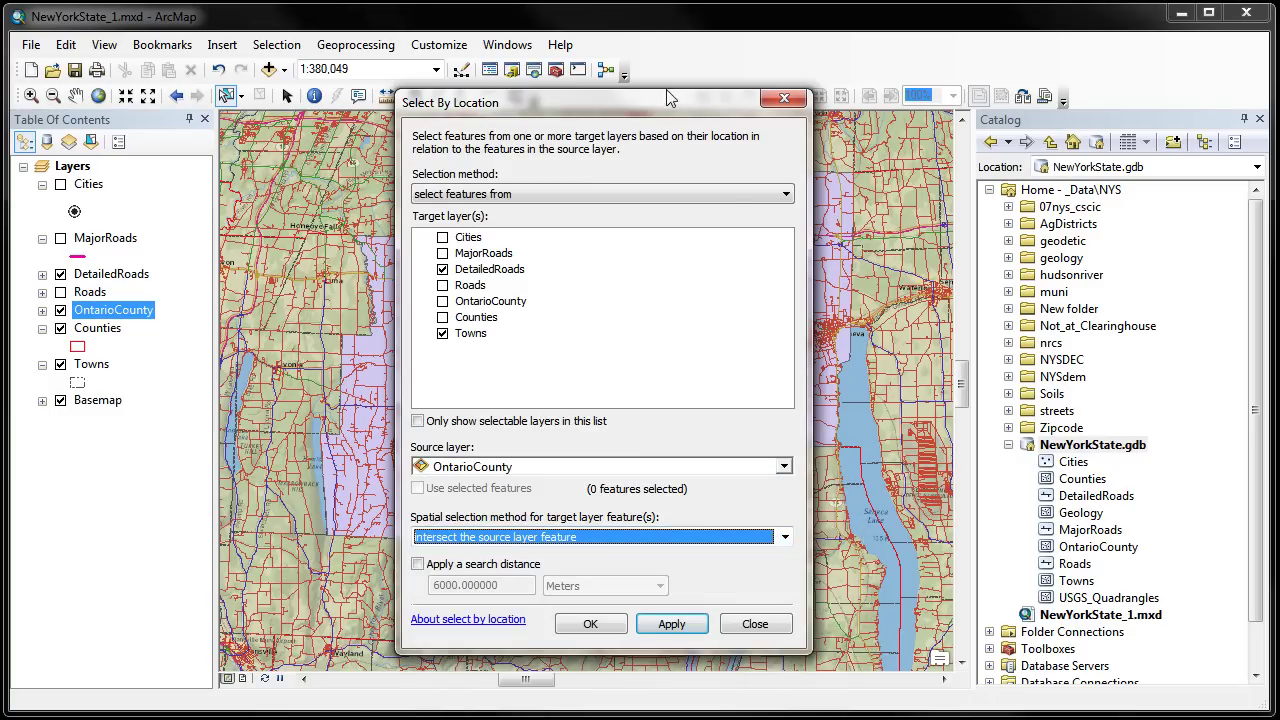
{"action": "left_click_drag", "start_coordinate": [664, 99], "coordinate": [674, 42]}
{"action": "left_click", "coordinate": [795, 480]}
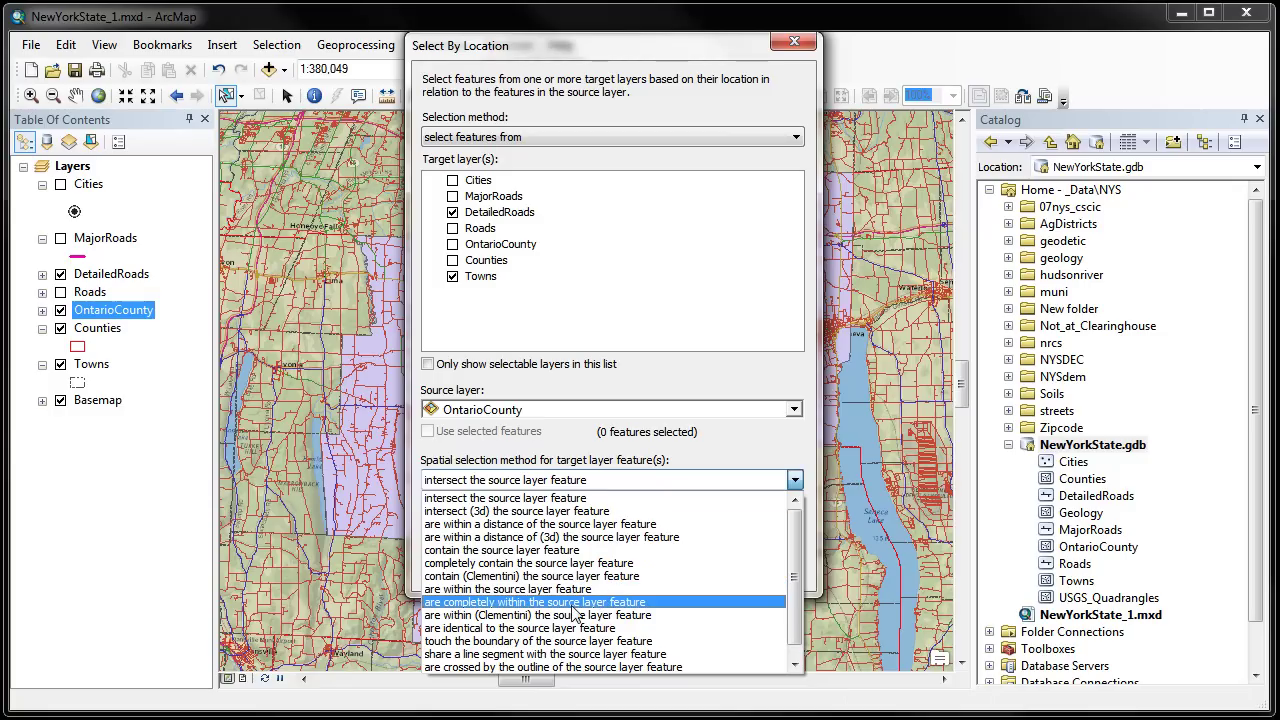
{"action": "left_click", "coordinate": [553, 498]}
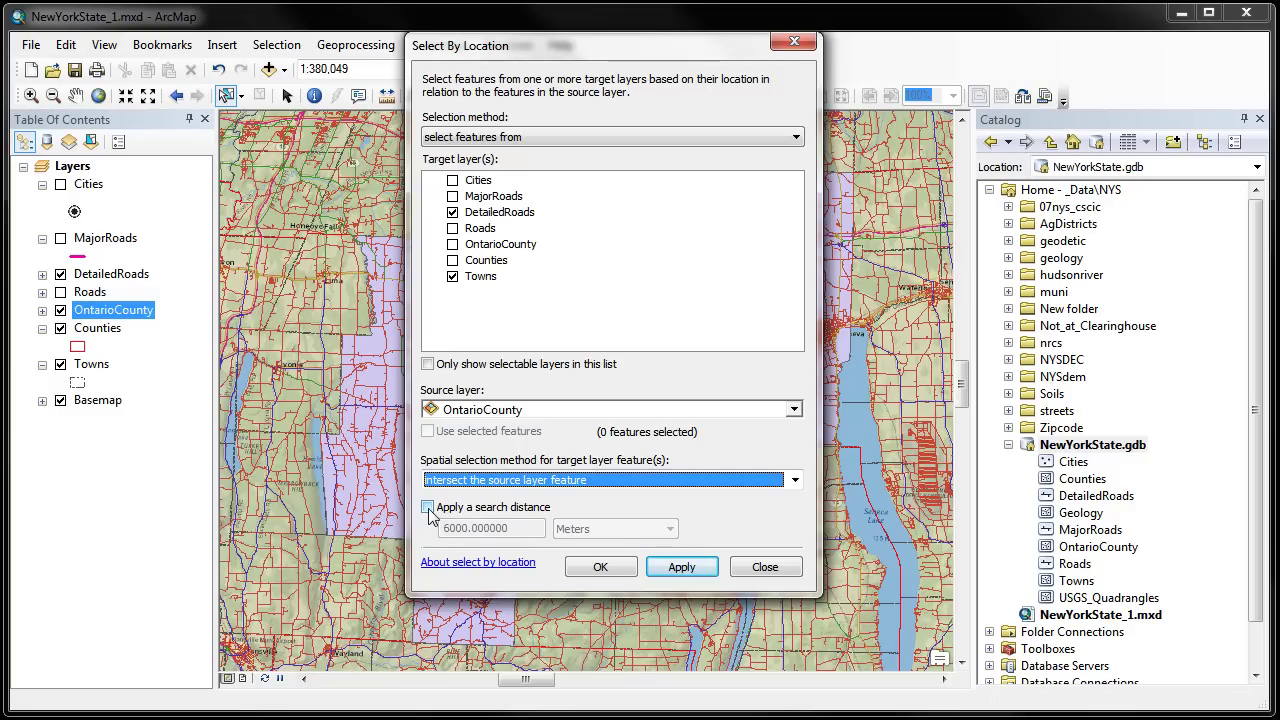
{"action": "left_click", "coordinate": [684, 568]}
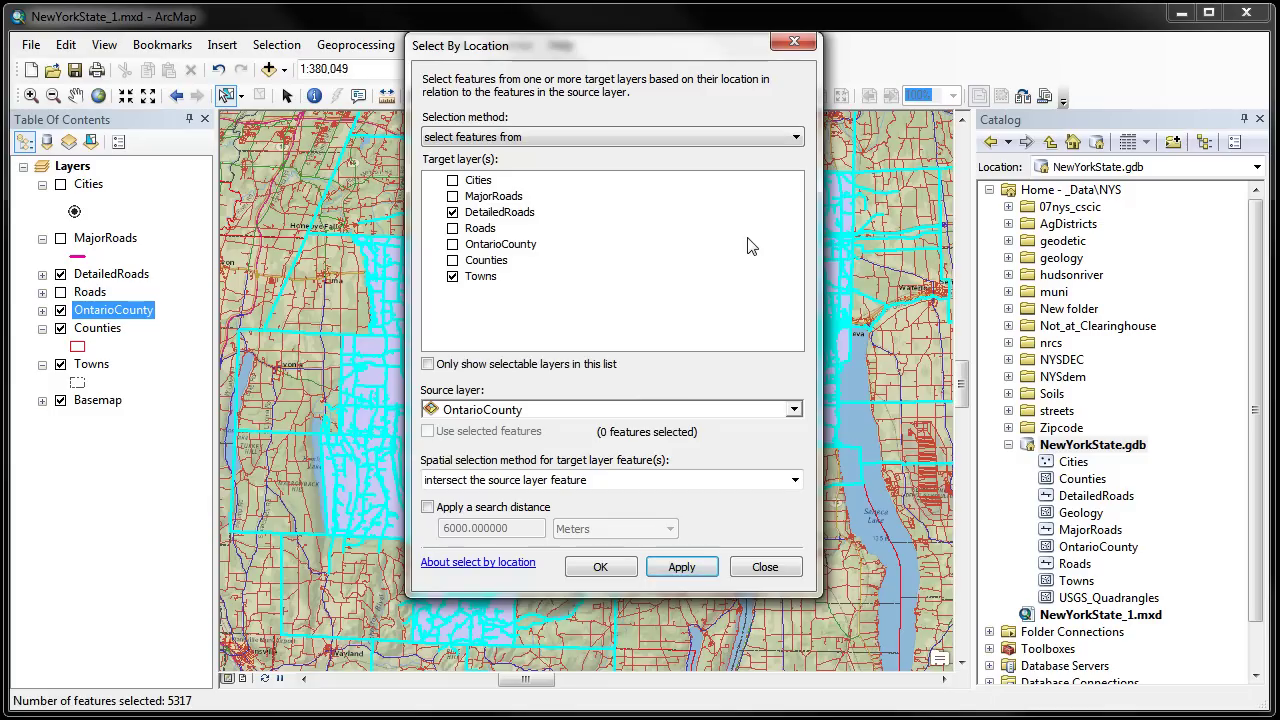
Remove Towns from the target layers and apply the query with the method "are within the source layer feature".
{"action": "left_click_drag", "start_coordinate": [647, 53], "coordinate": [1034, 82]}
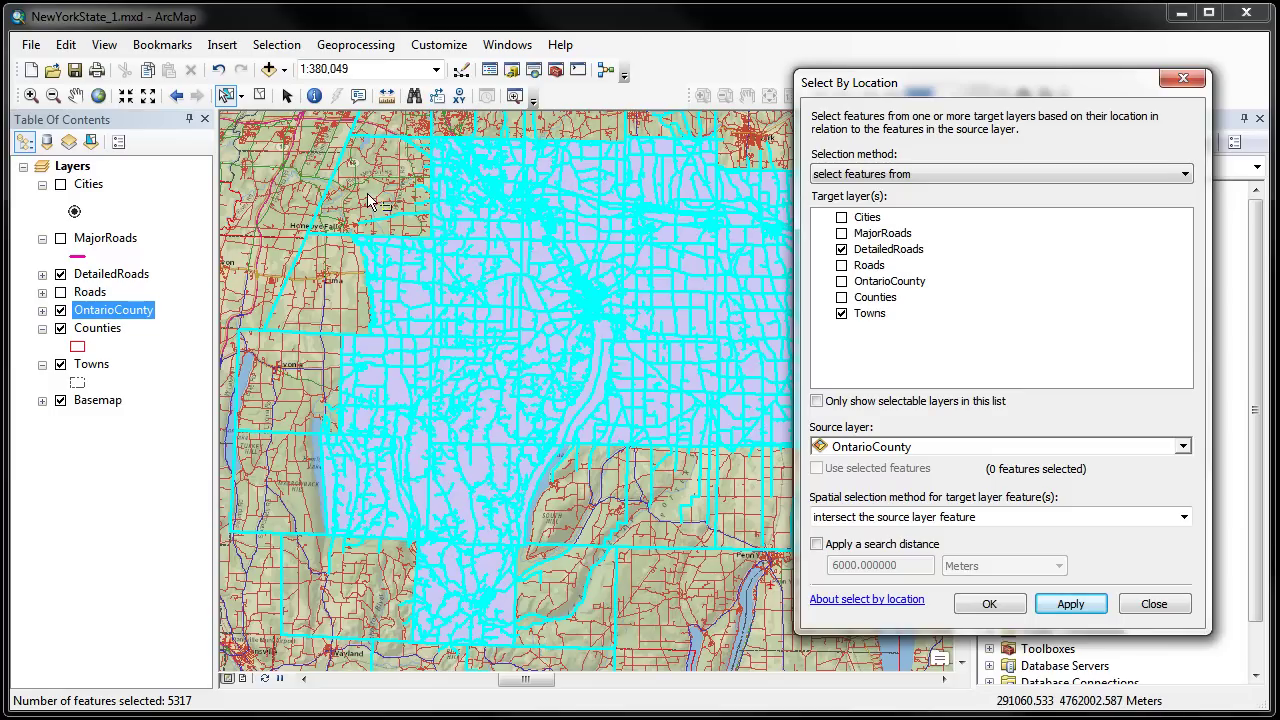
{"action": "left_click", "coordinate": [418, 258]}
{"action": "left_click", "coordinate": [295, 372]}
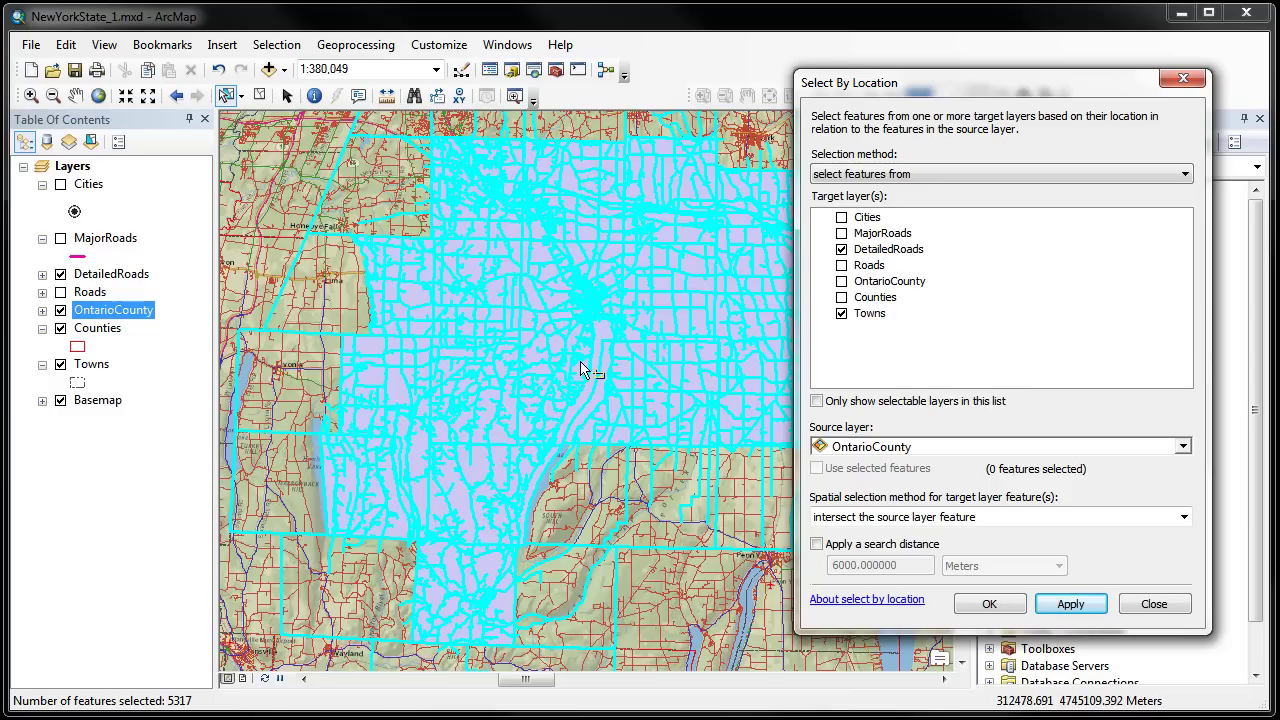
{"action": "left_click", "coordinate": [842, 313]}
{"action": "left_click", "coordinate": [1055, 518]}
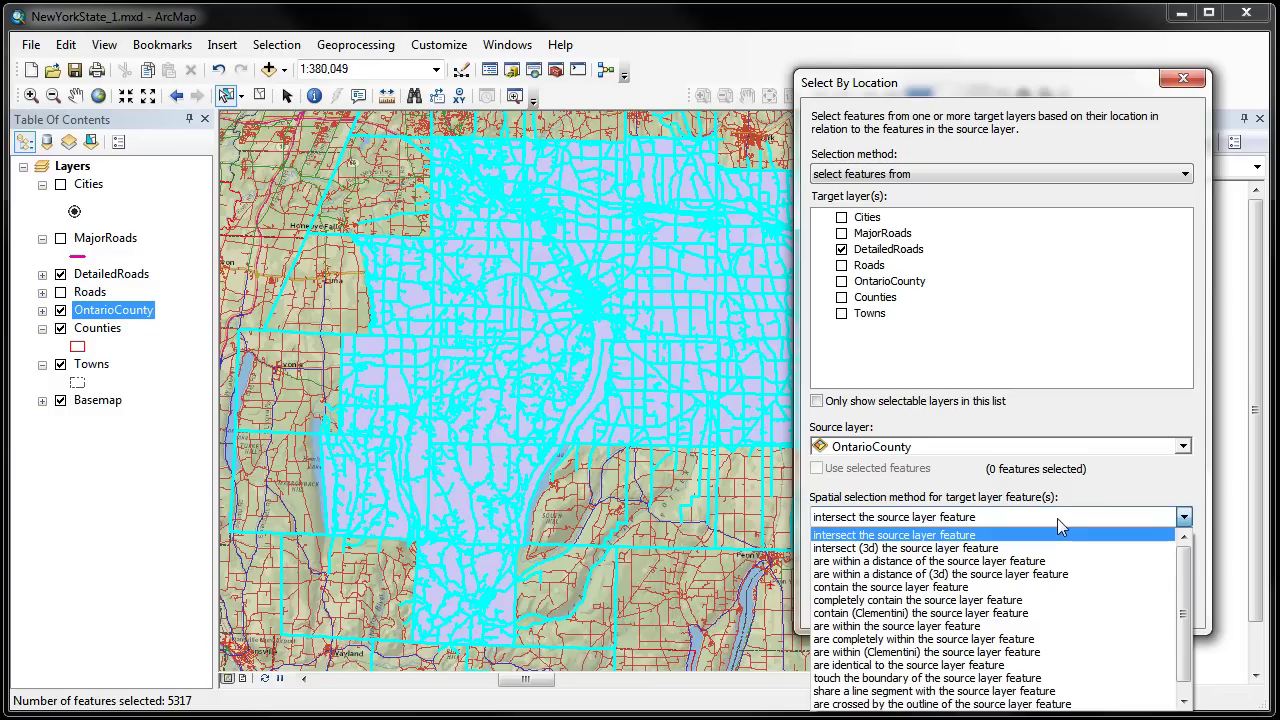
{"action": "left_click", "coordinate": [970, 627]}
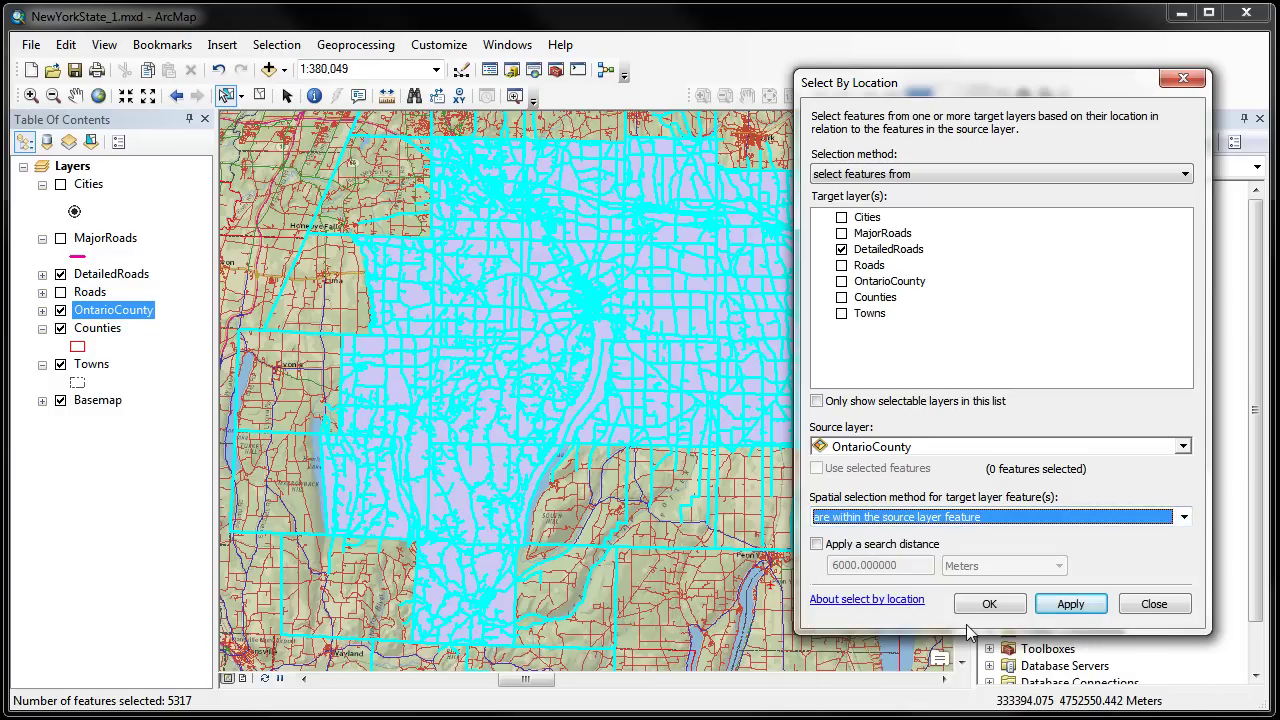
{"action": "left_click", "coordinate": [1066, 604]}
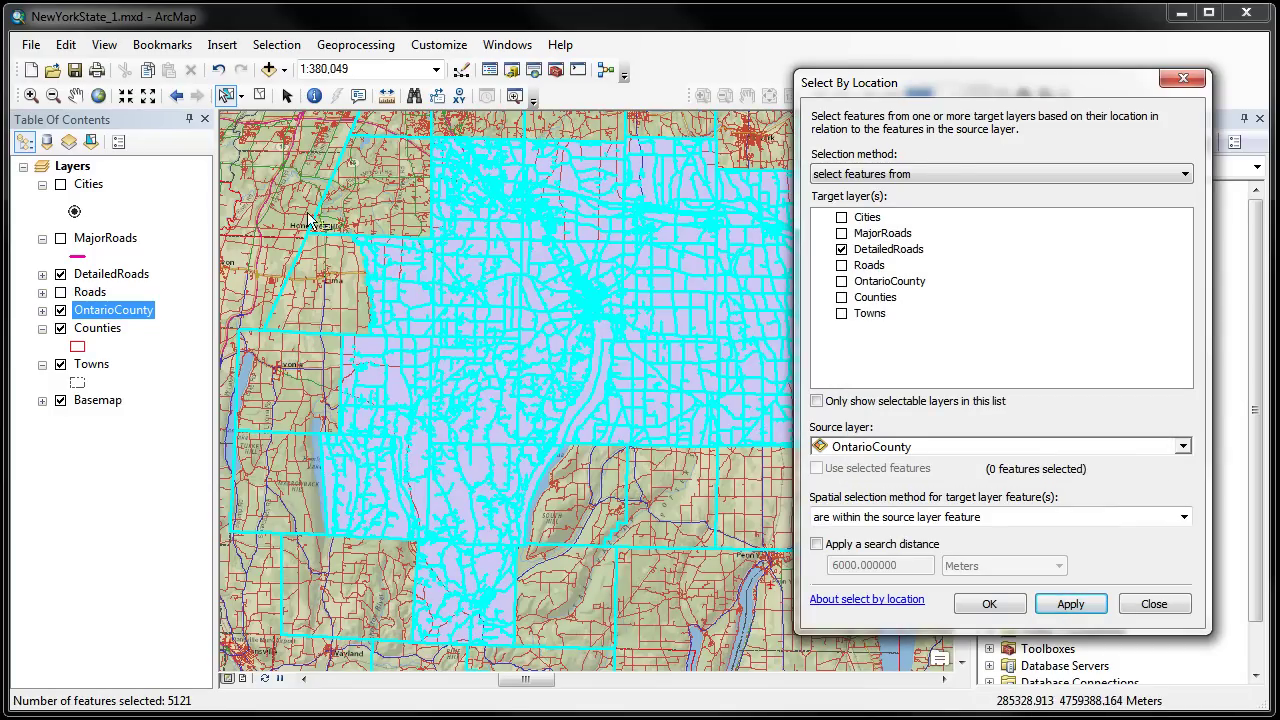
Clear the selection in all layers and reselect only the DetailedRoads features within OntarioCounty, closing the query.
{"action": "left_click", "coordinate": [260, 95]}
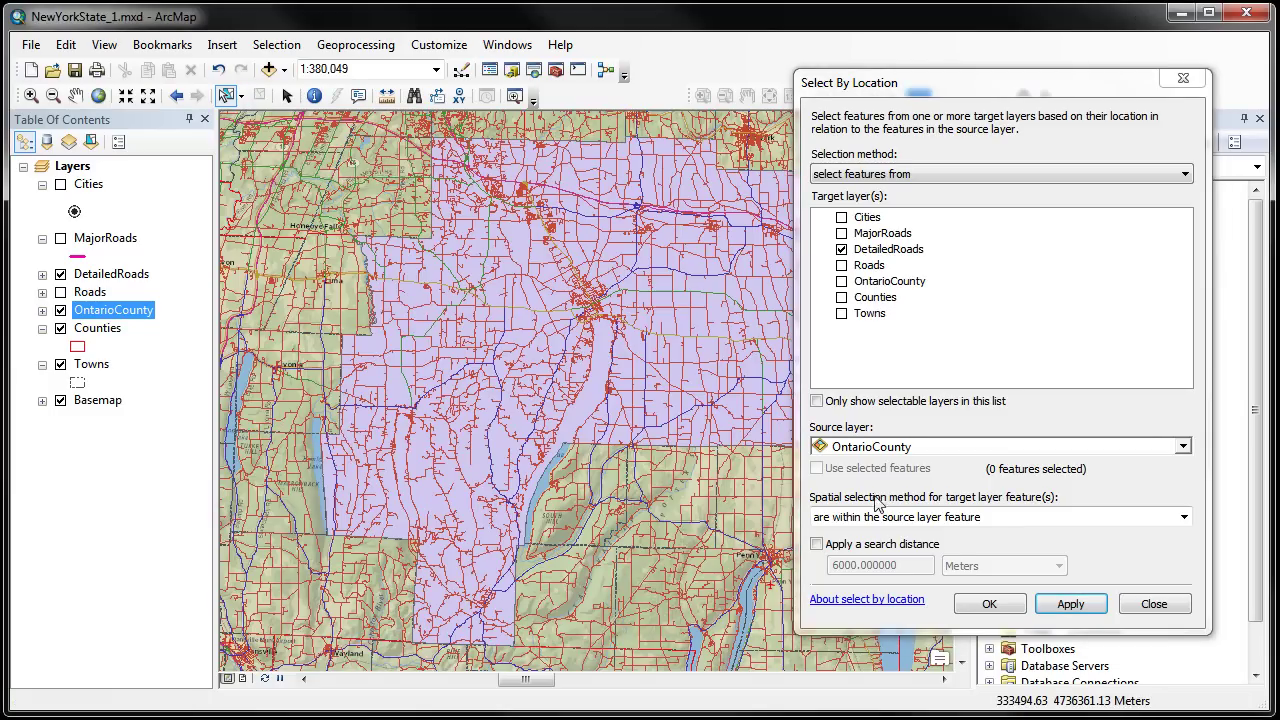
{"action": "left_click", "coordinate": [1076, 610]}
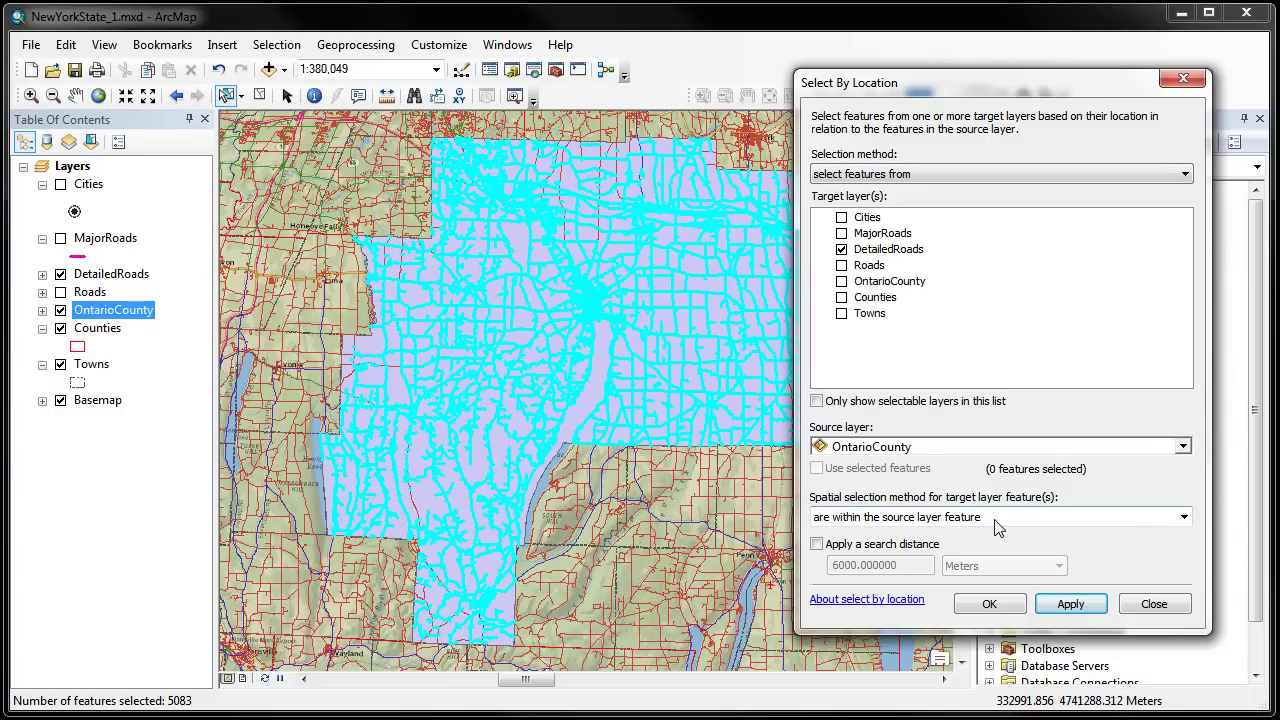
{"action": "left_click", "coordinate": [989, 605]}
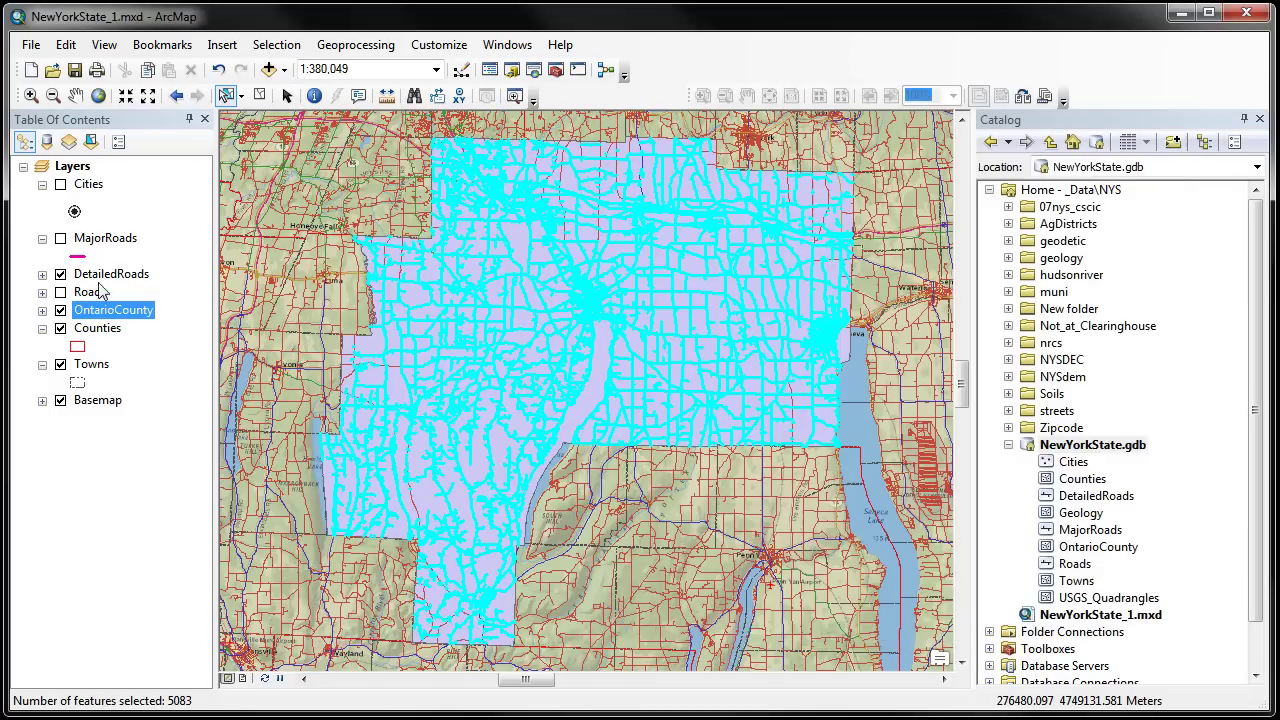
{"action": "left_click", "coordinate": [61, 274]}
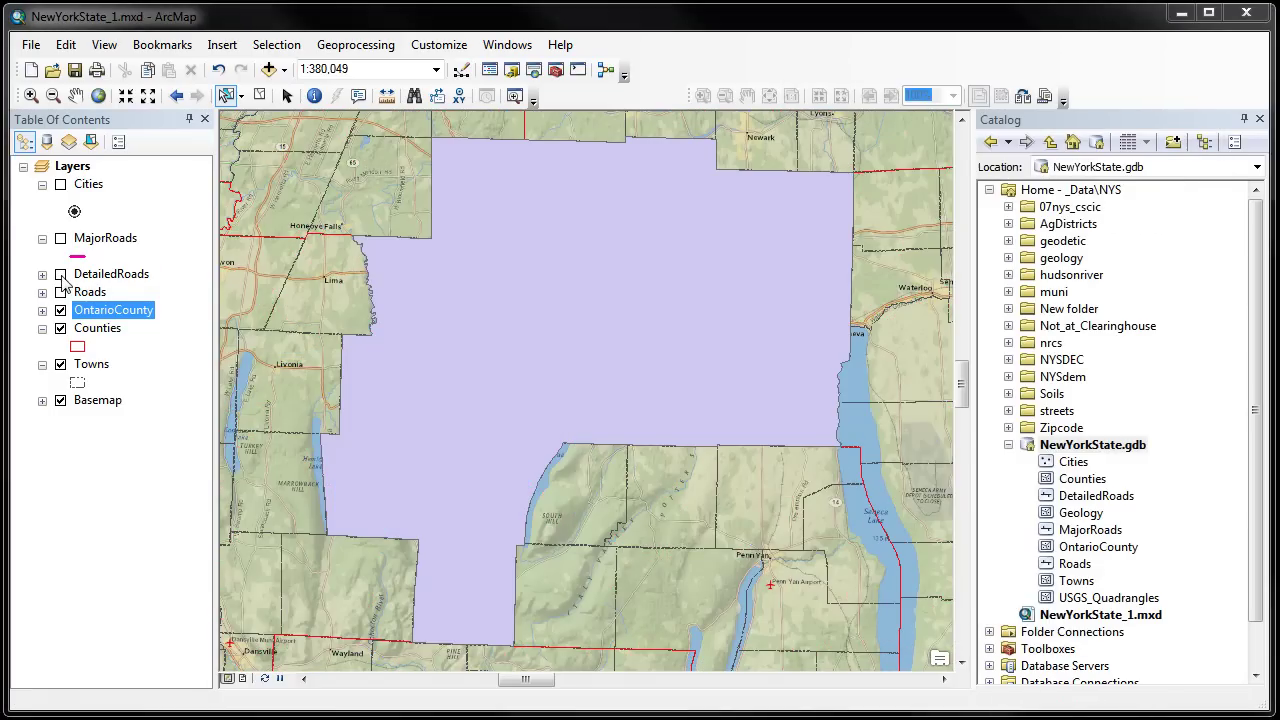
{"action": "left_click", "coordinate": [61, 274]}
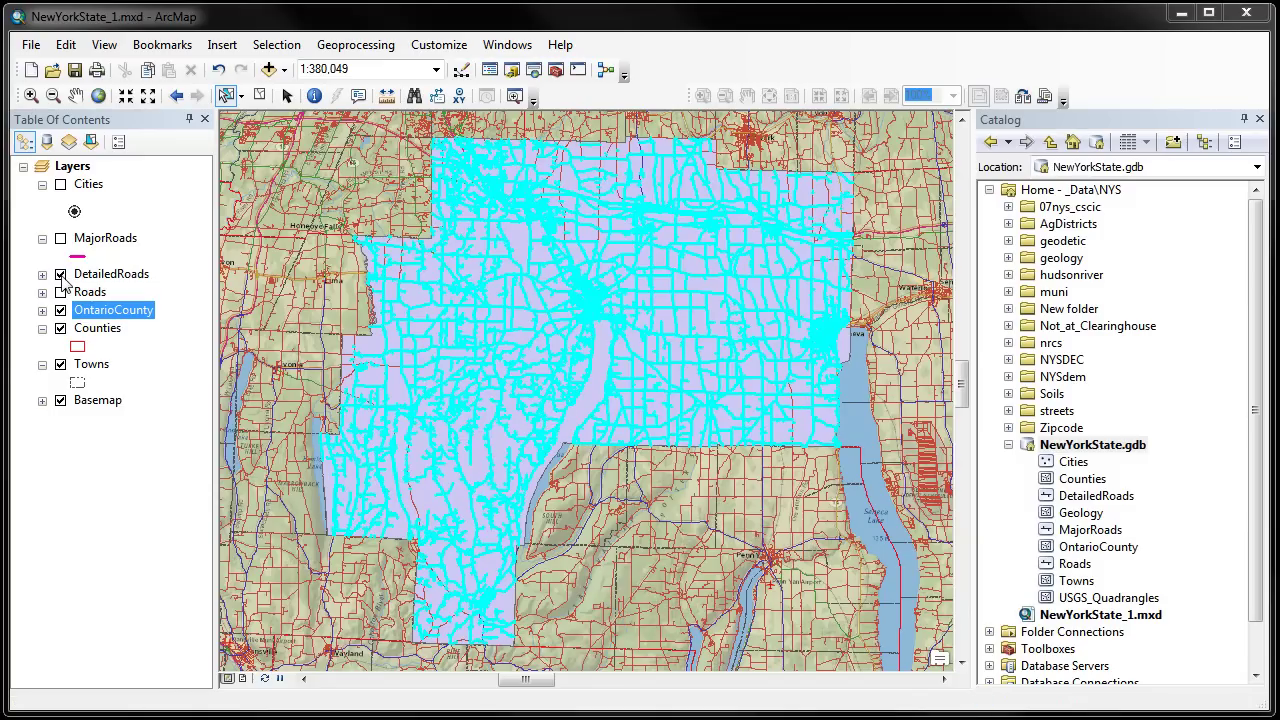
Export the selected DetailedRoads features to NewYorkState.gdb as a feature class named OntarioRoads and add it to the map as a layer.
{"action": "right_click", "coordinate": [124, 279]}
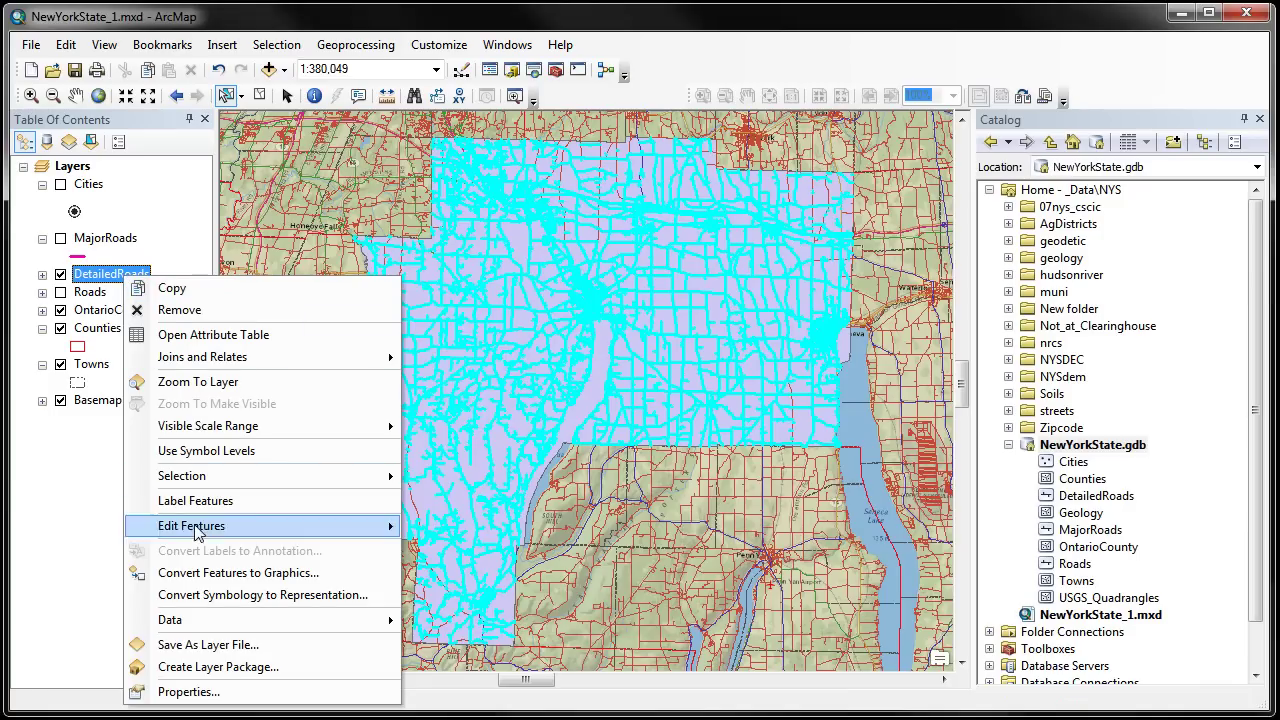
{"action": "mouse_move", "coordinate": [200, 621]}
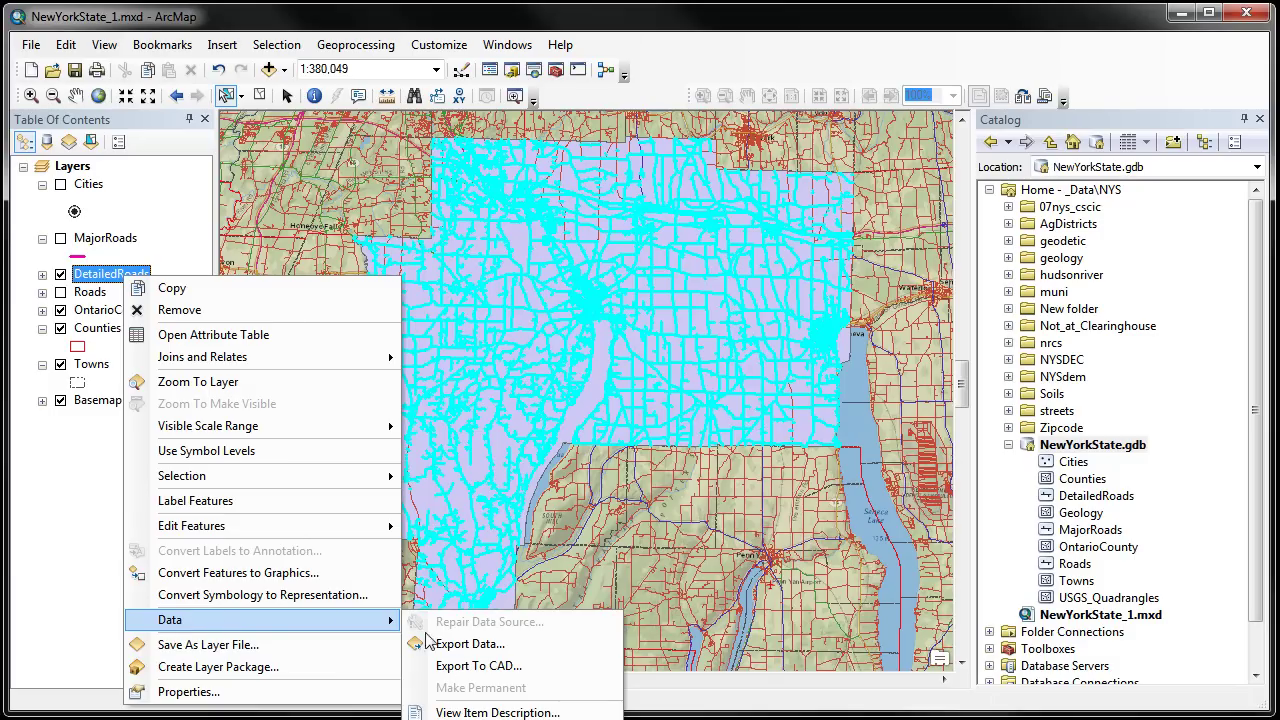
{"action": "left_click", "coordinate": [455, 645]}
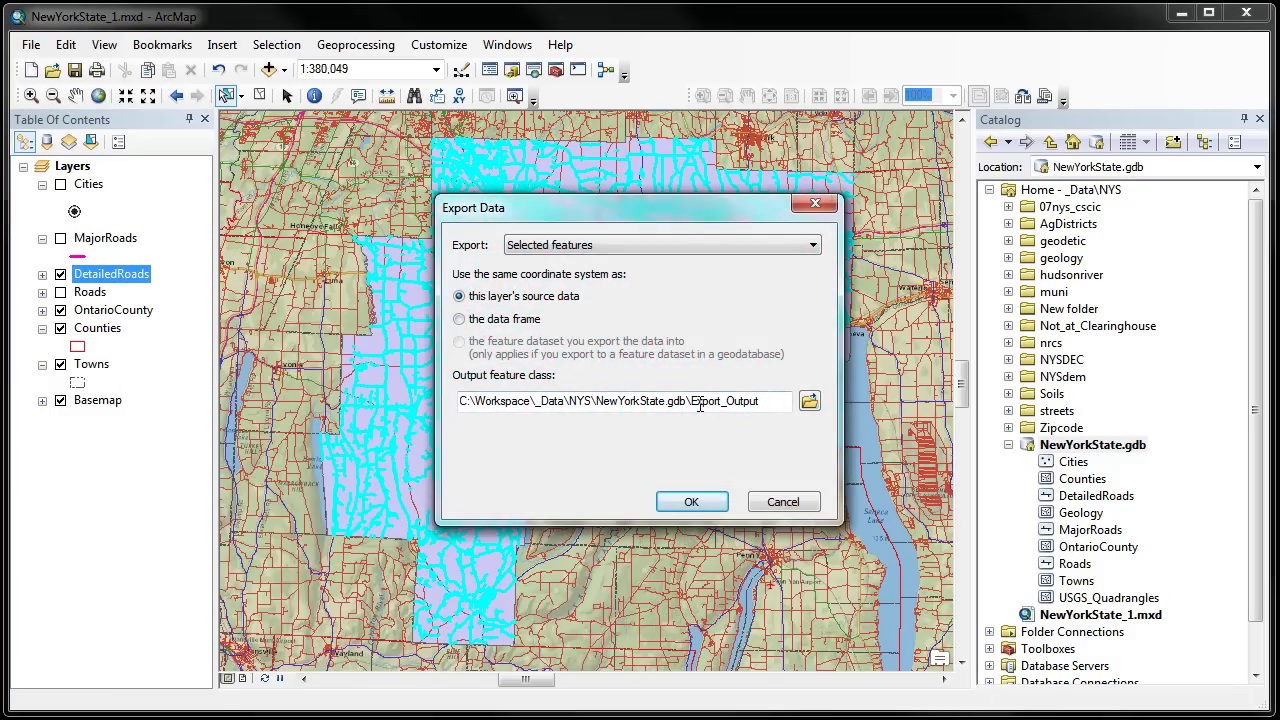
{"action": "left_click_drag", "start_coordinate": [690, 401], "coordinate": [770, 404]}
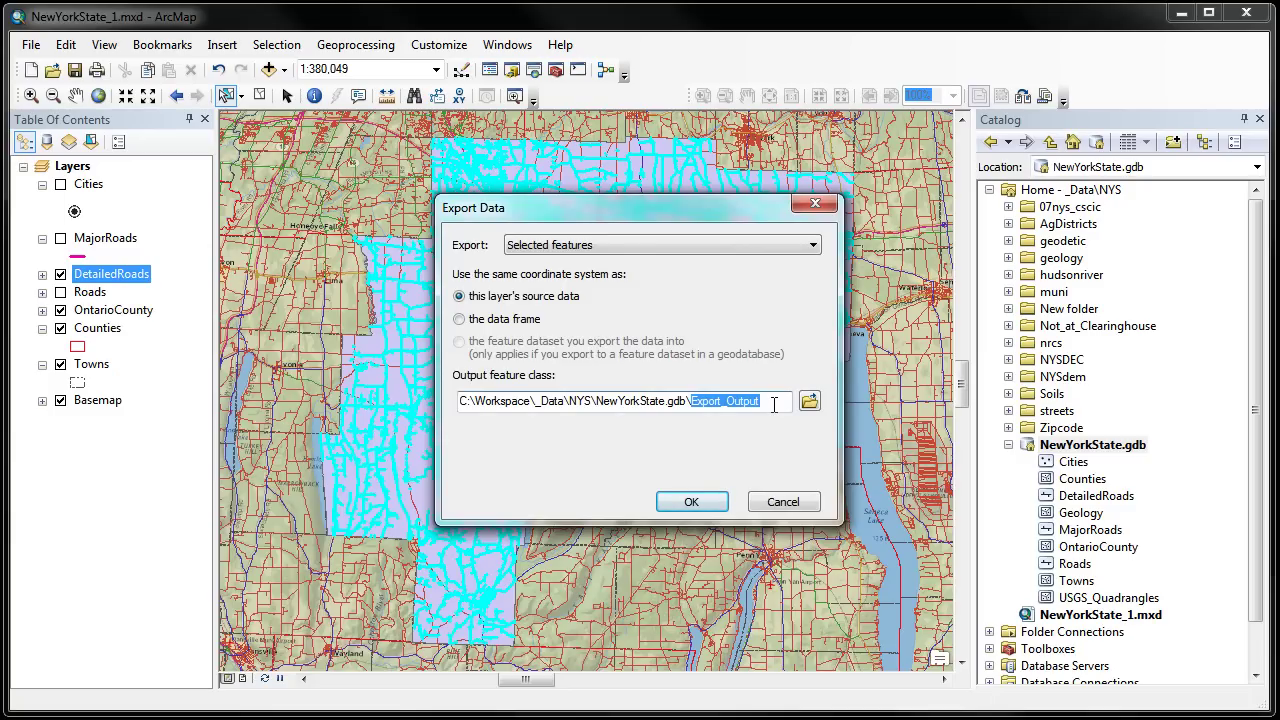
{"action": "type", "text": "Ontario"}
{"action": "type", "text": "Raods"}
{"action": "key", "text": "BackSpace"}
{"action": "key", "text": "BackSpace"}
{"action": "key", "text": "BackSpace"}
{"action": "type", "text": "oads"}
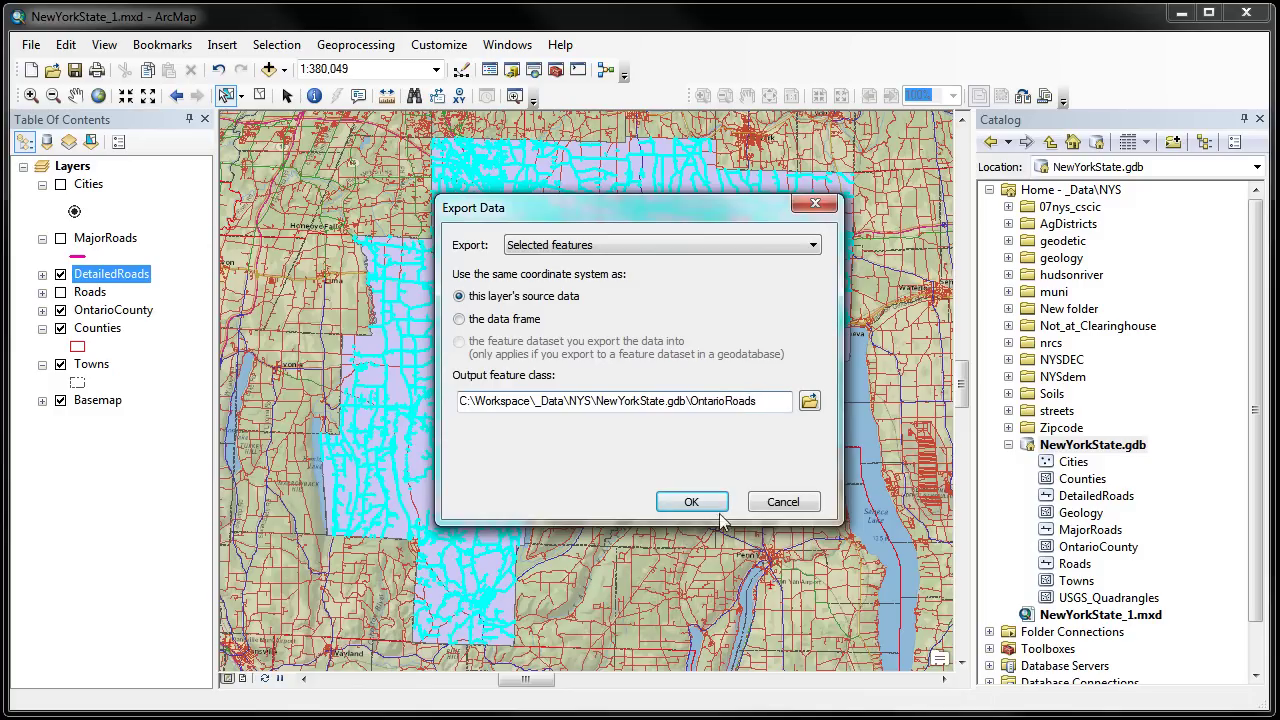
{"action": "left_click", "coordinate": [691, 502]}
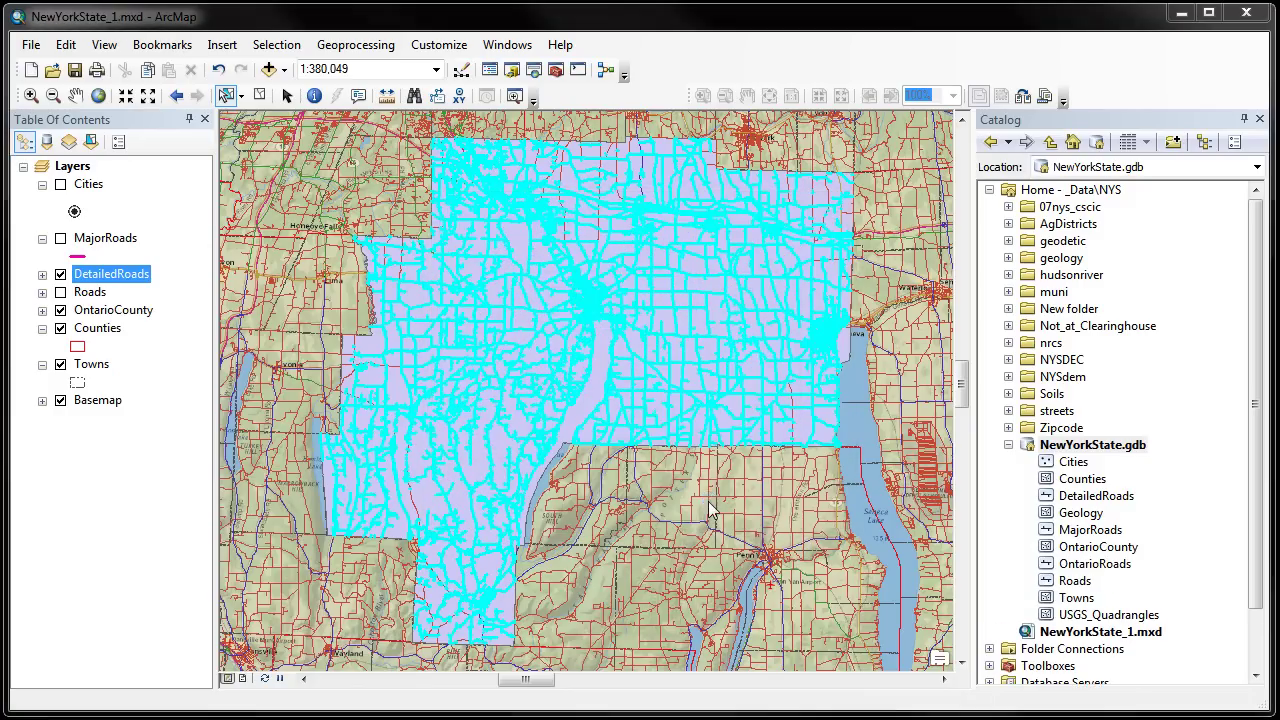
{"action": "left_click", "coordinate": [703, 569]}
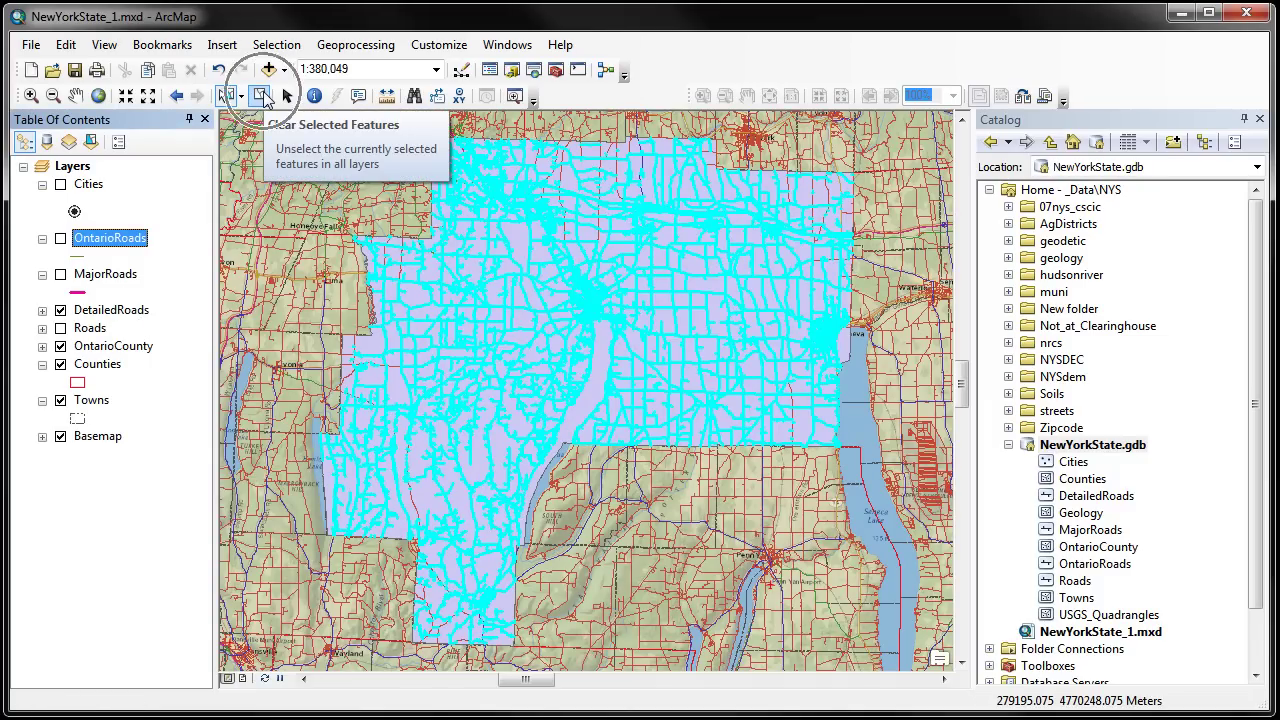
Clear the selected features in all layers and display OntarioRoads in place of DetailedRoads.
{"action": "left_click", "coordinate": [261, 96]}
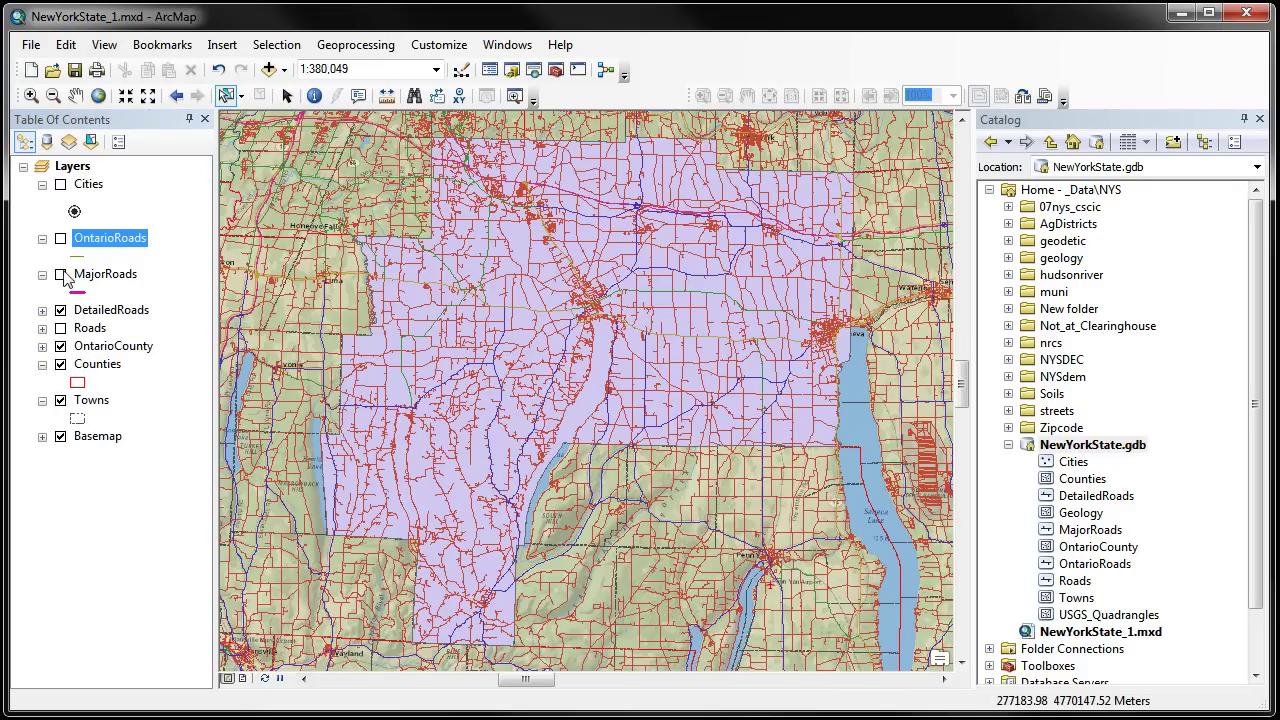
{"action": "left_click", "coordinate": [61, 311]}
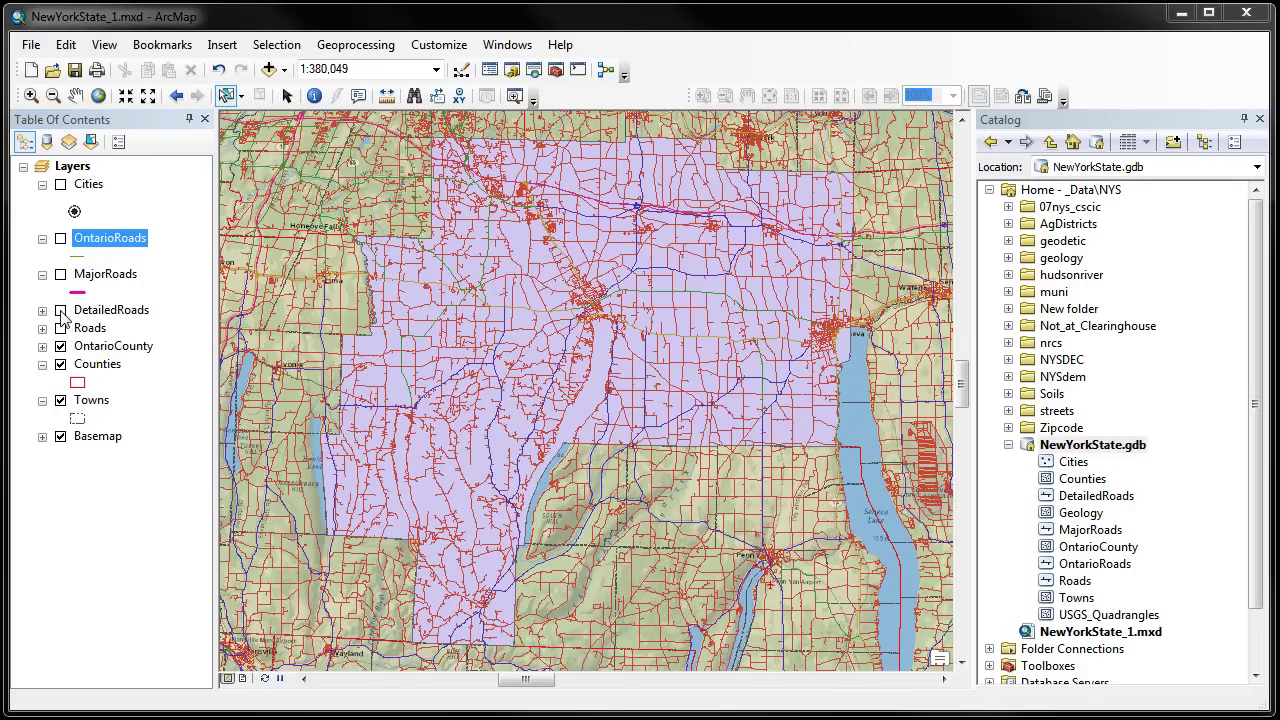
{"action": "left_click", "coordinate": [61, 239]}
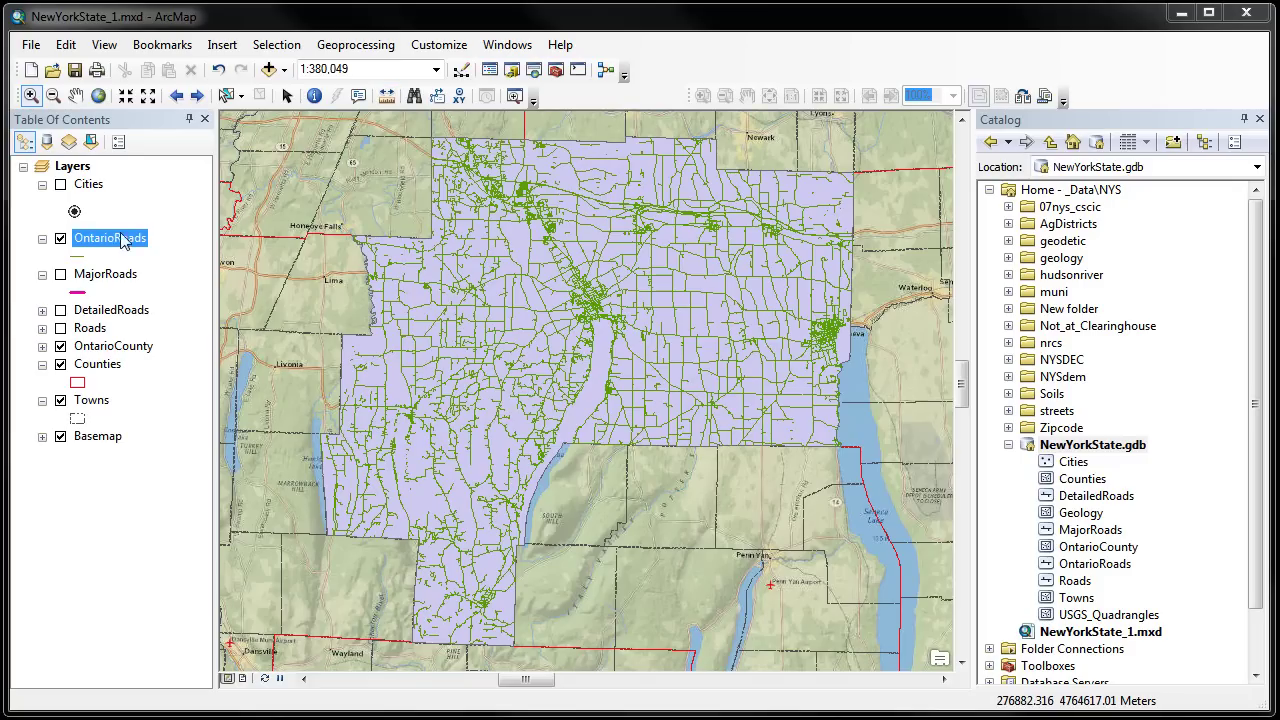
Hide the OntarioRoads and OntarioCounty layers to expose the basemap around Honeoye Lake.
{"action": "left_click", "coordinate": [61, 239]}
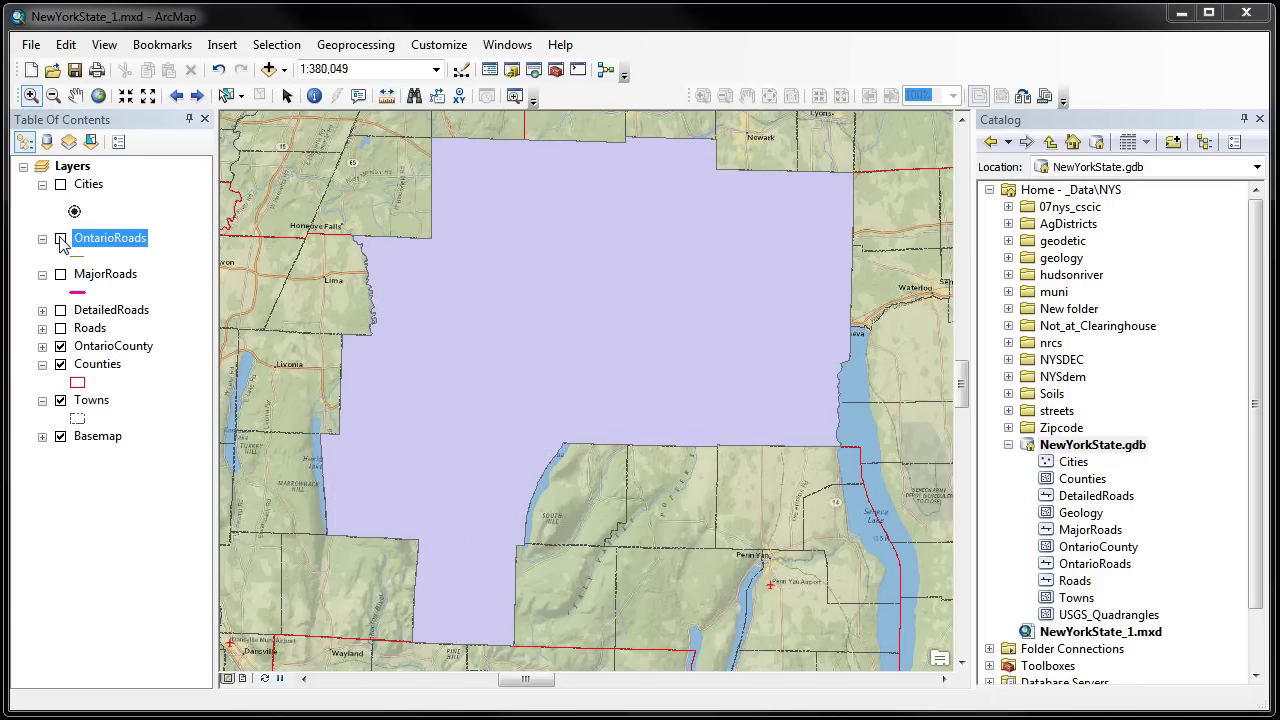
{"action": "left_click", "coordinate": [61, 346]}
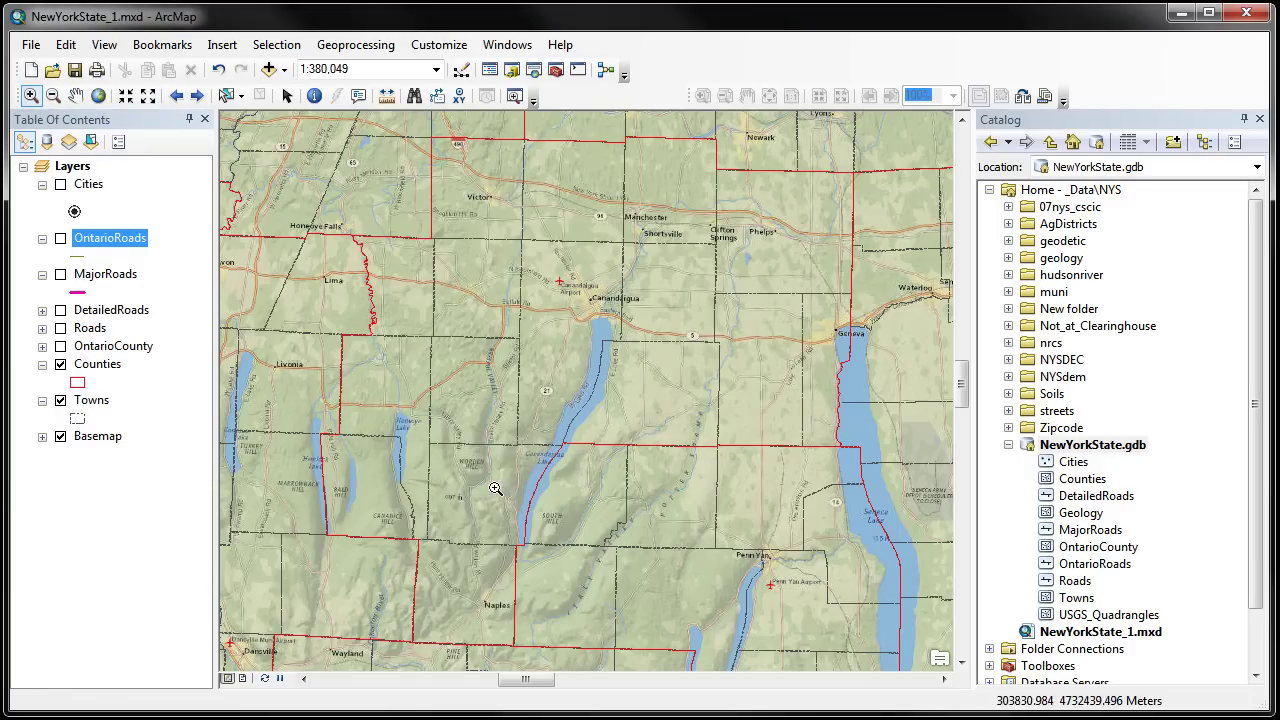
{"action": "left_click_drag", "start_coordinate": [356, 384], "coordinate": [462, 470]}
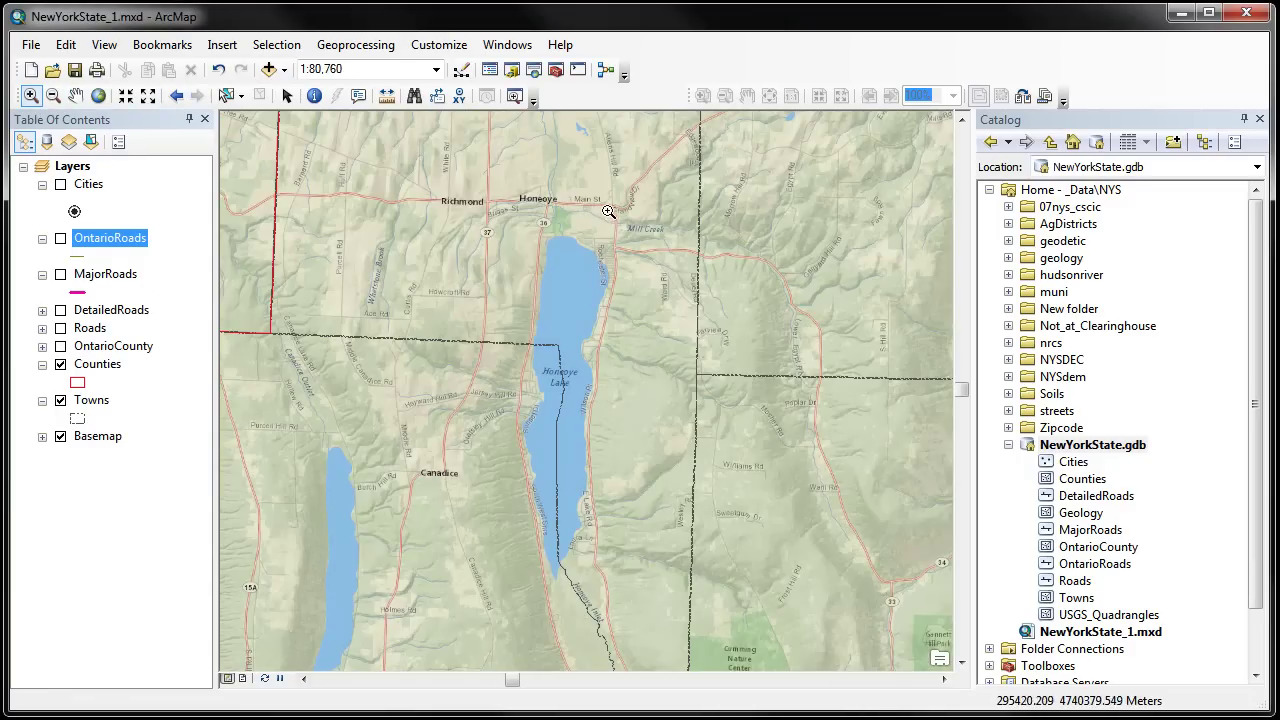
{"action": "left_click_drag", "start_coordinate": [466, 203], "coordinate": [656, 600]}
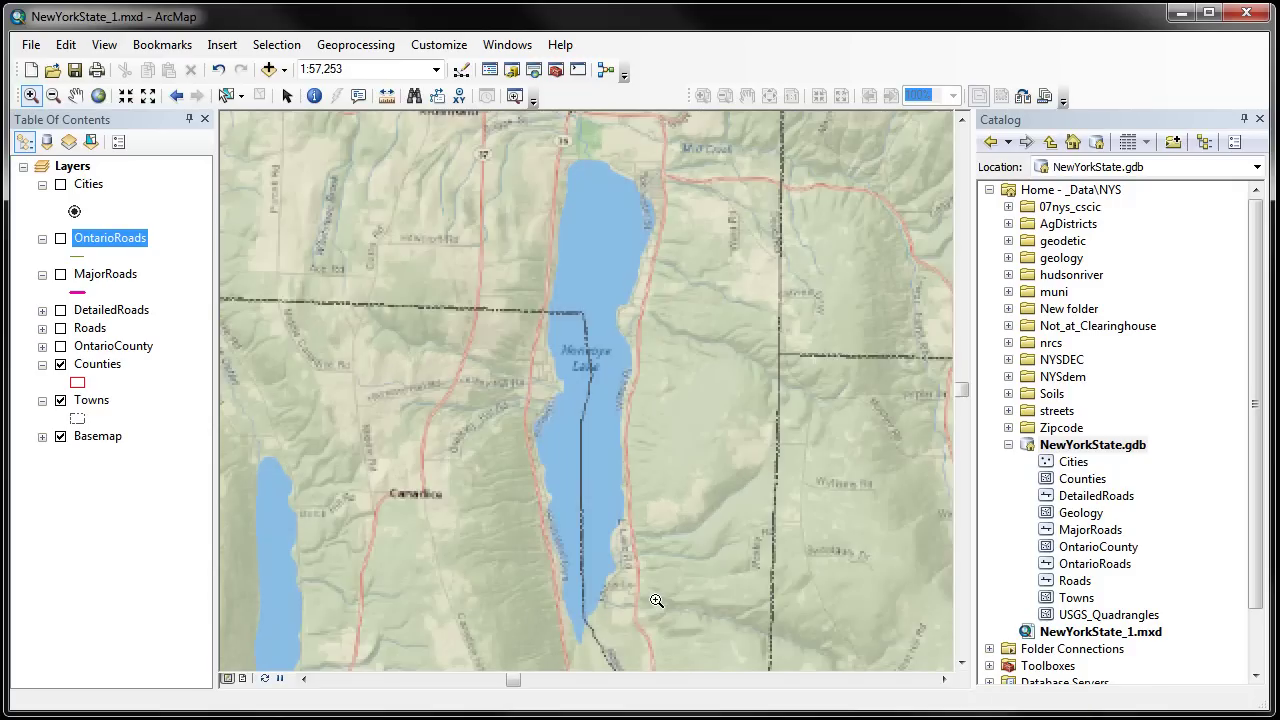
Open the Measure tool with its window clear of Honeoye Lake and switch it to feature measurement.
{"action": "left_click", "coordinate": [387, 100]}
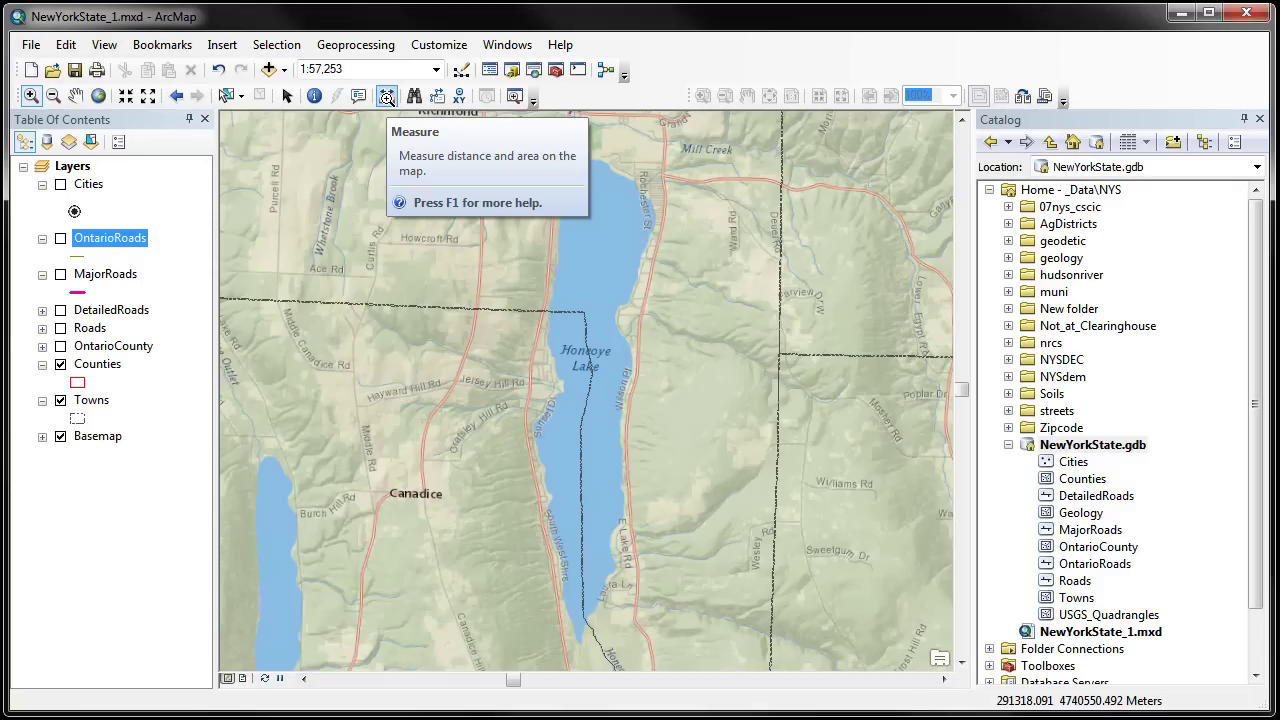
{"action": "left_click", "coordinate": [387, 98]}
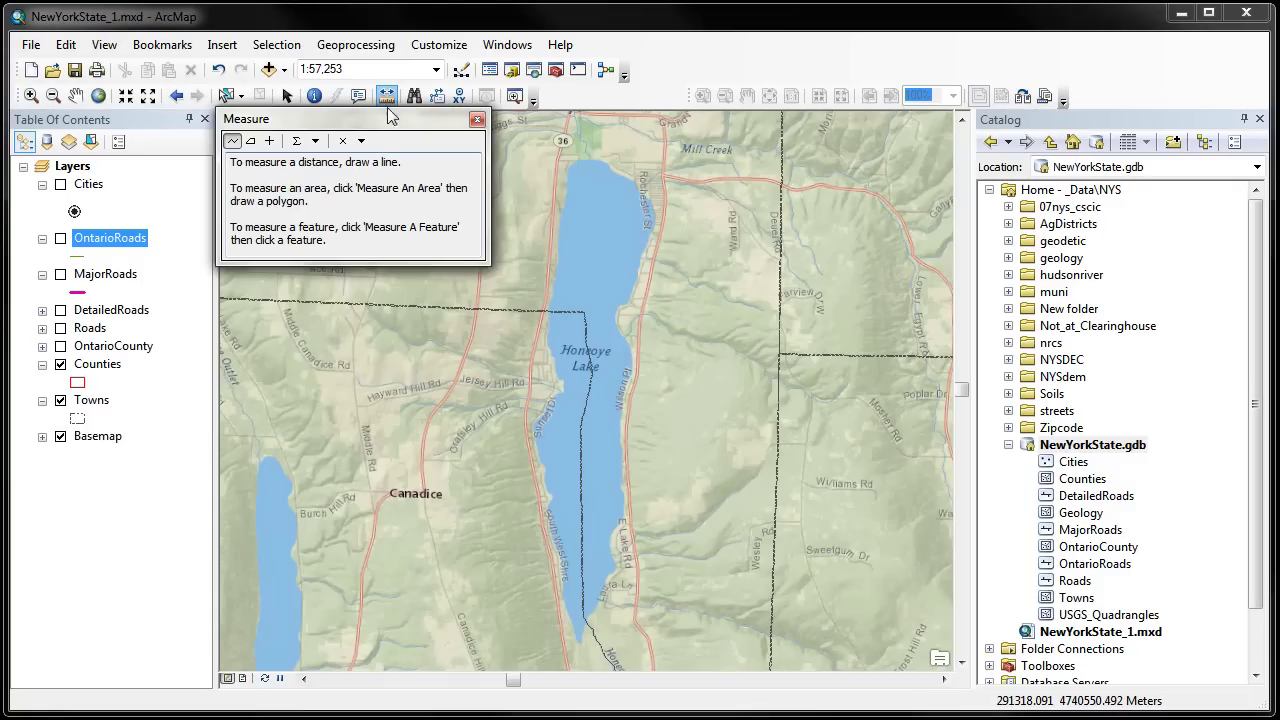
{"action": "left_click_drag", "start_coordinate": [387, 120], "coordinate": [393, 137]}
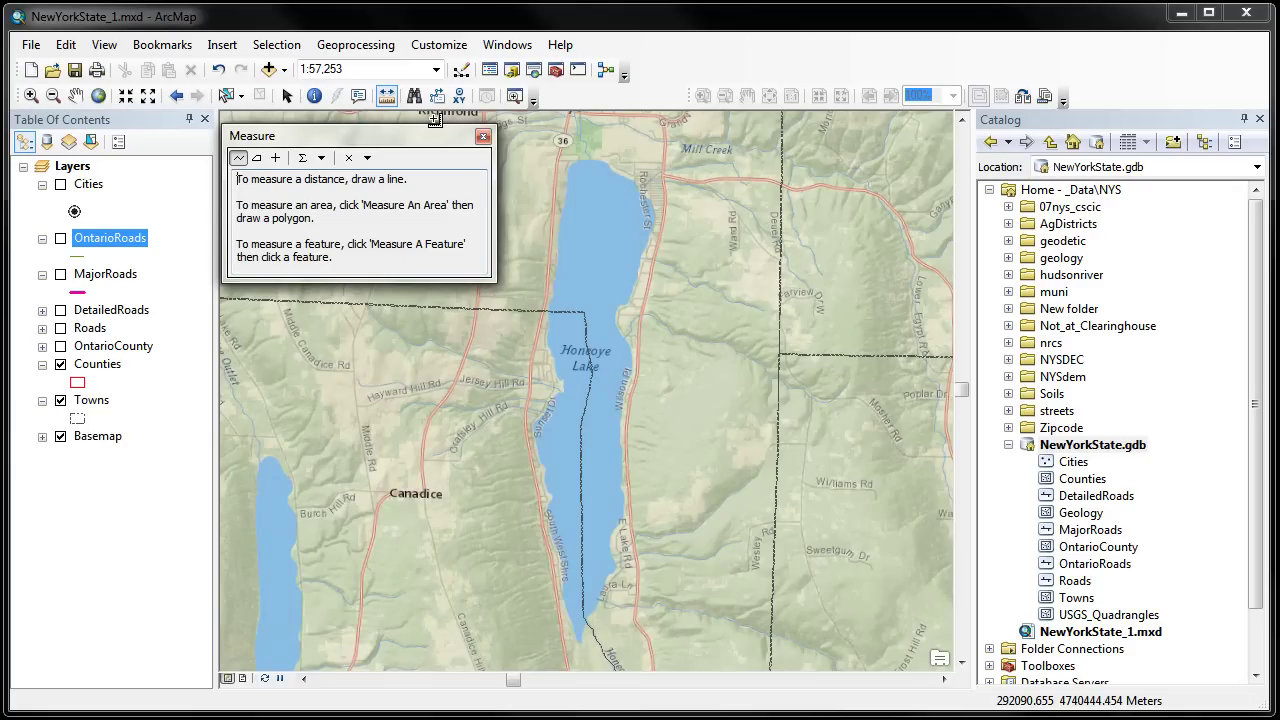
{"action": "left_click_drag", "start_coordinate": [435, 120], "coordinate": [432, 124]}
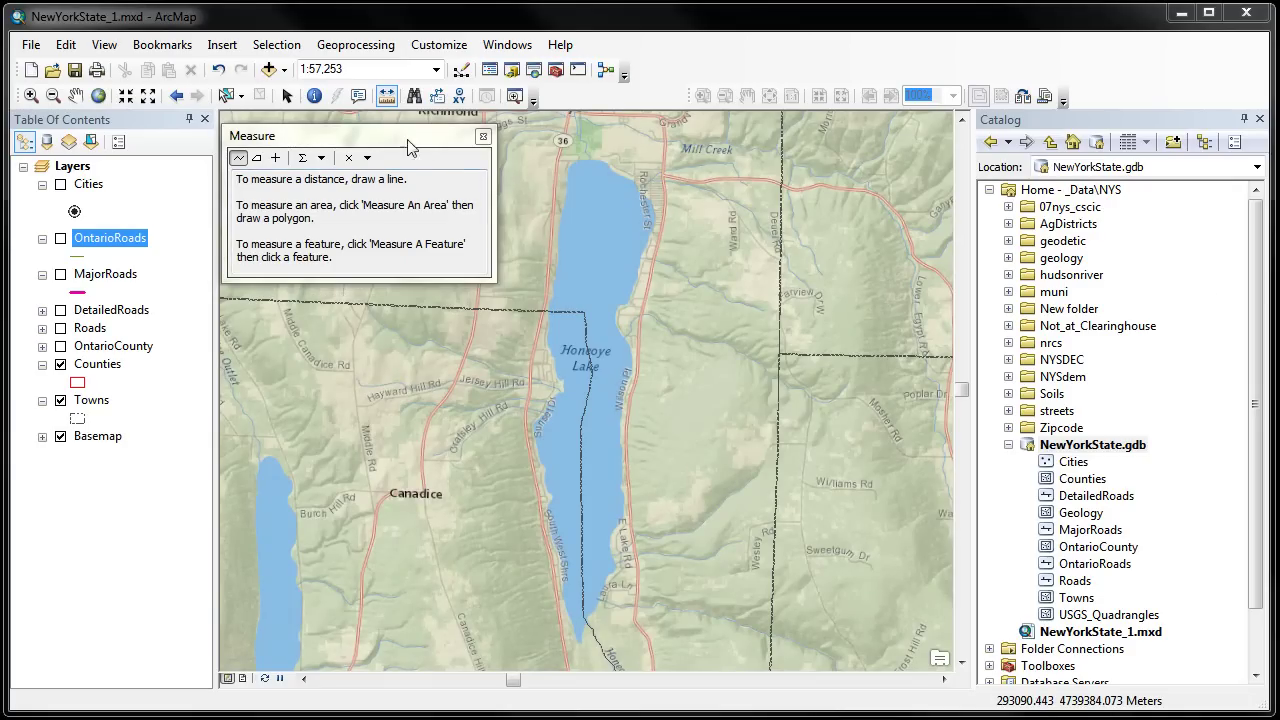
{"action": "left_click", "coordinate": [345, 144]}
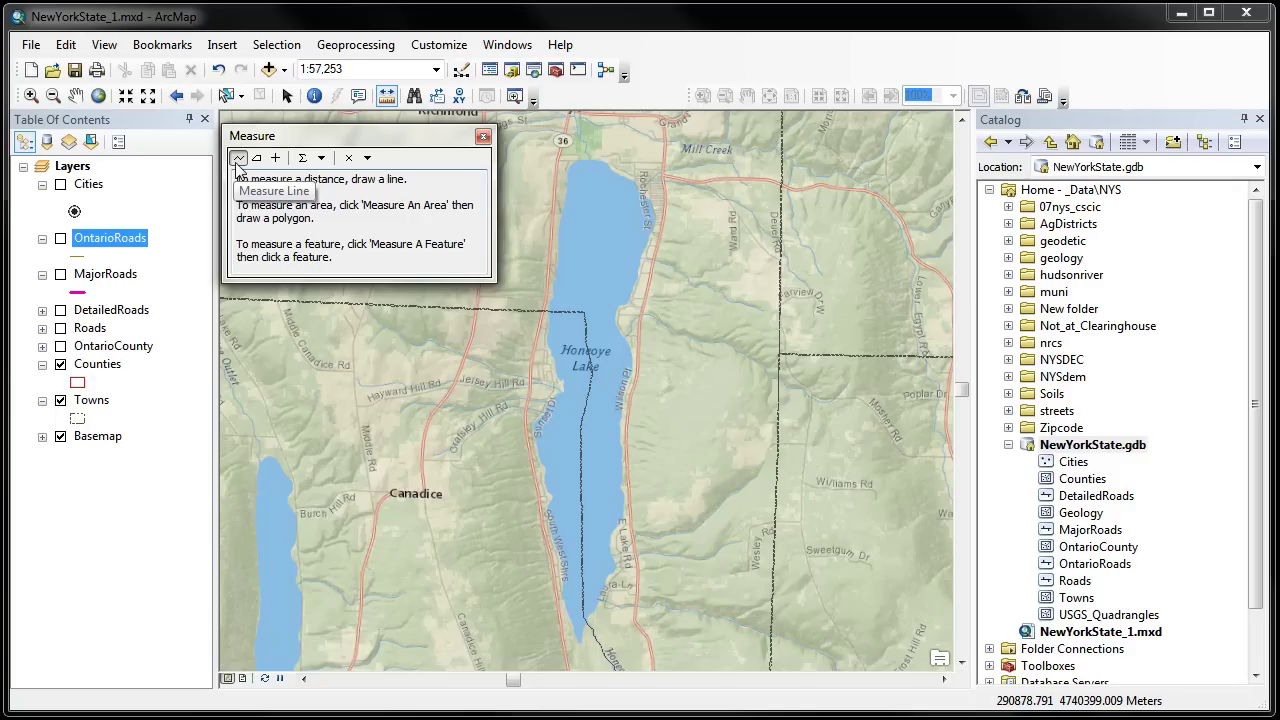
{"action": "left_click", "coordinate": [256, 160]}
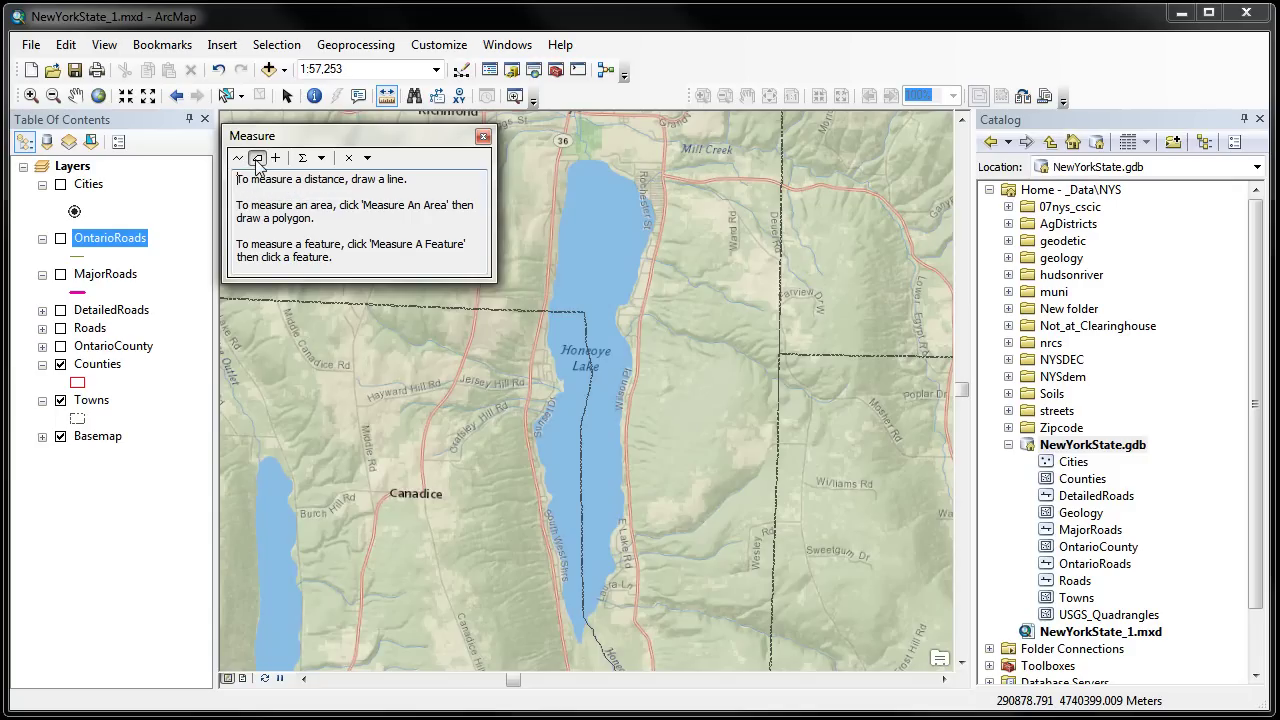
{"action": "left_click", "coordinate": [276, 158]}
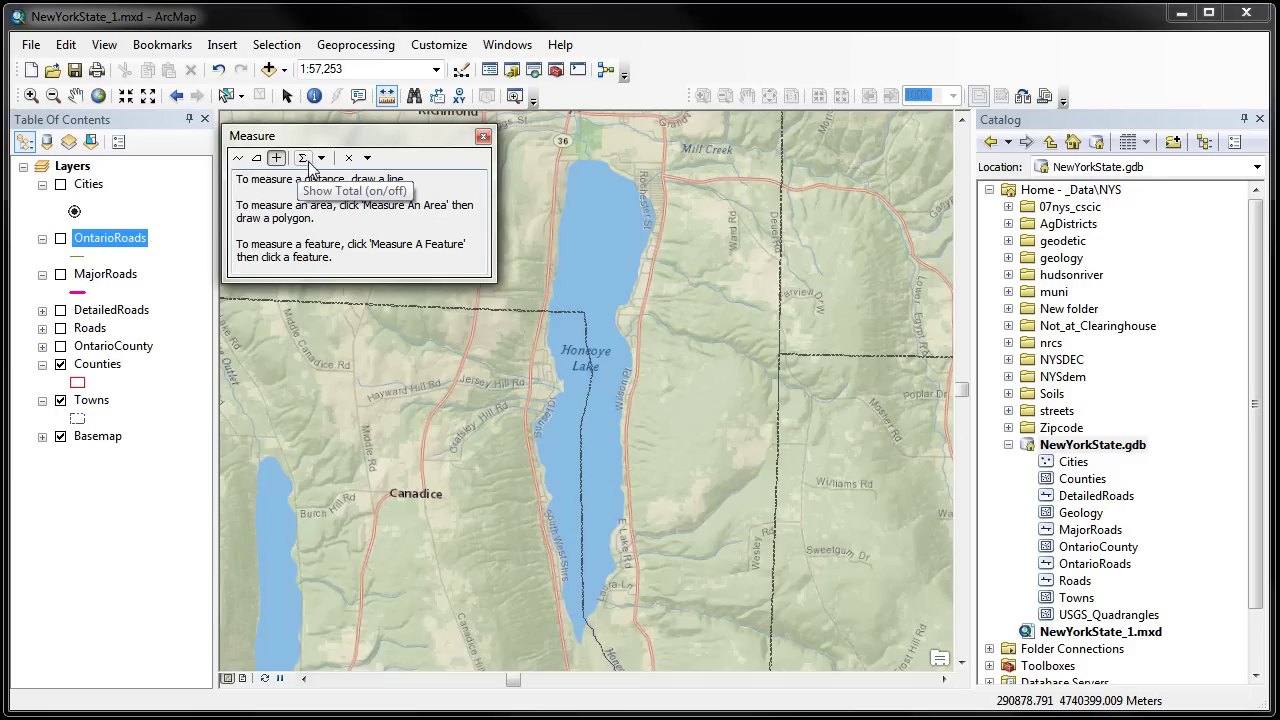
Set the Measure tool's area unit to acres, leaving the distance unit in meters.
{"action": "left_click", "coordinate": [321, 160]}
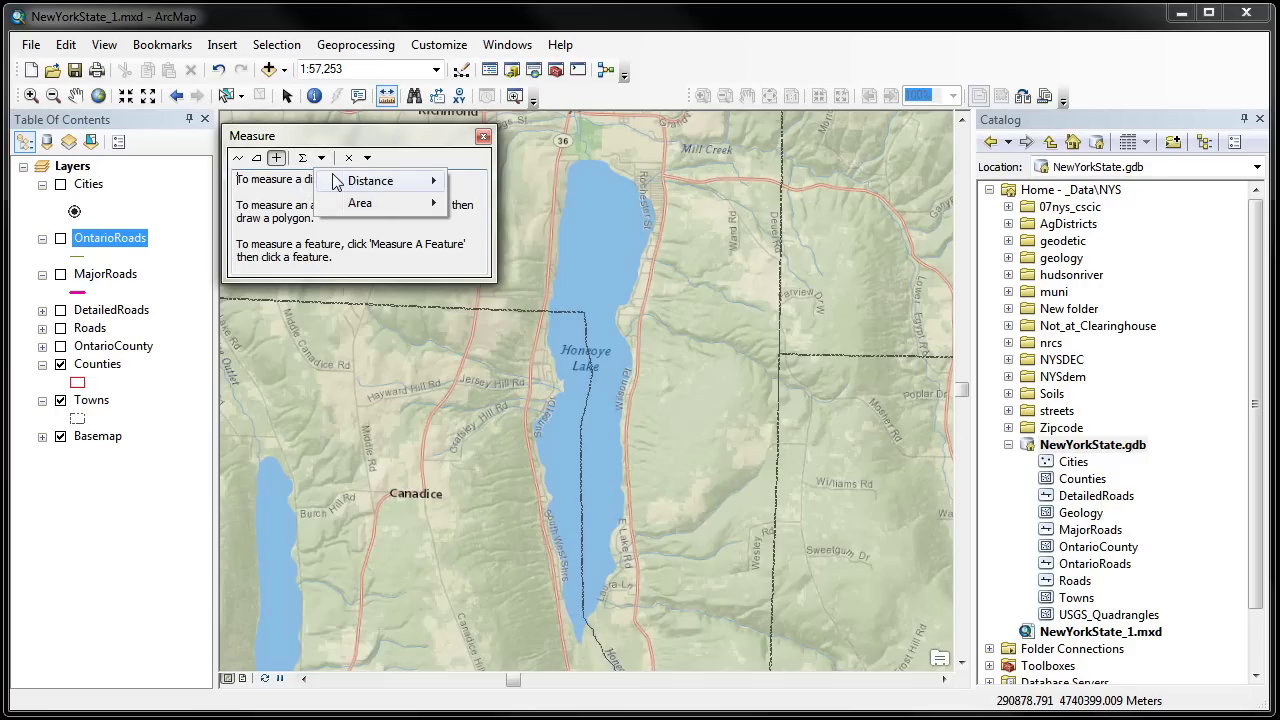
{"action": "left_click", "coordinate": [366, 185]}
{"action": "left_click", "coordinate": [433, 193]}
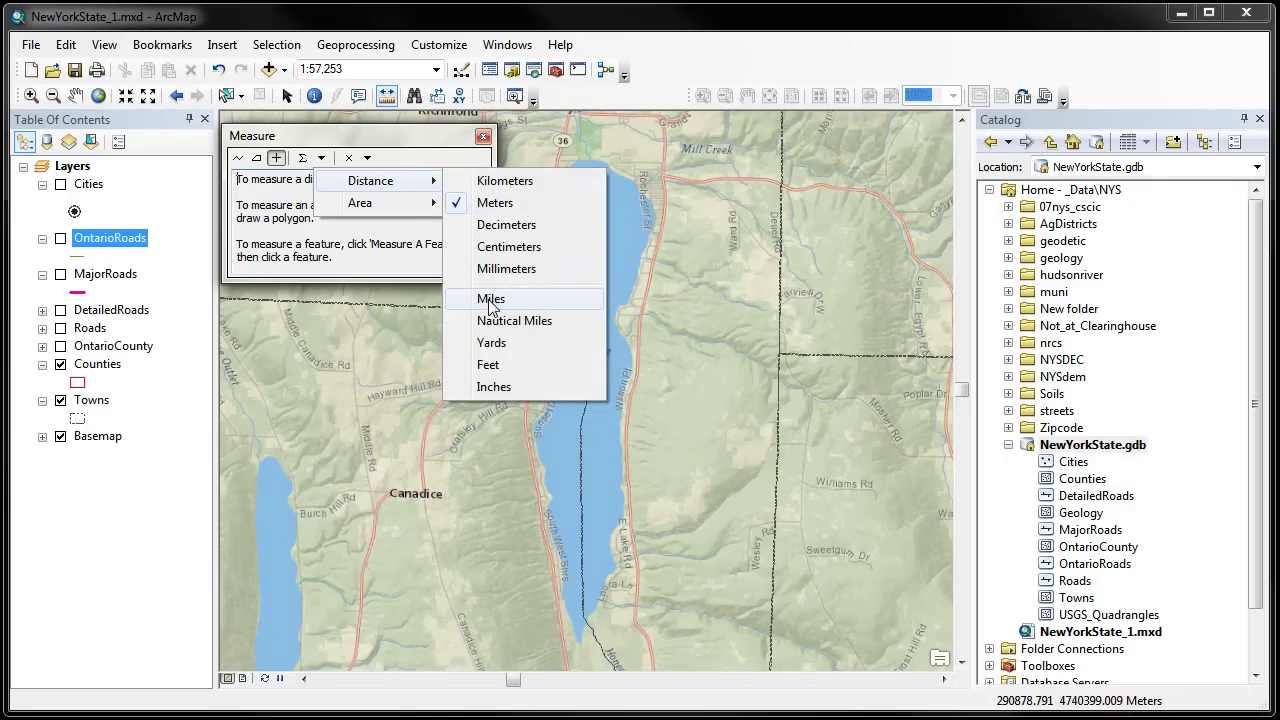
{"action": "mouse_move", "coordinate": [393, 201]}
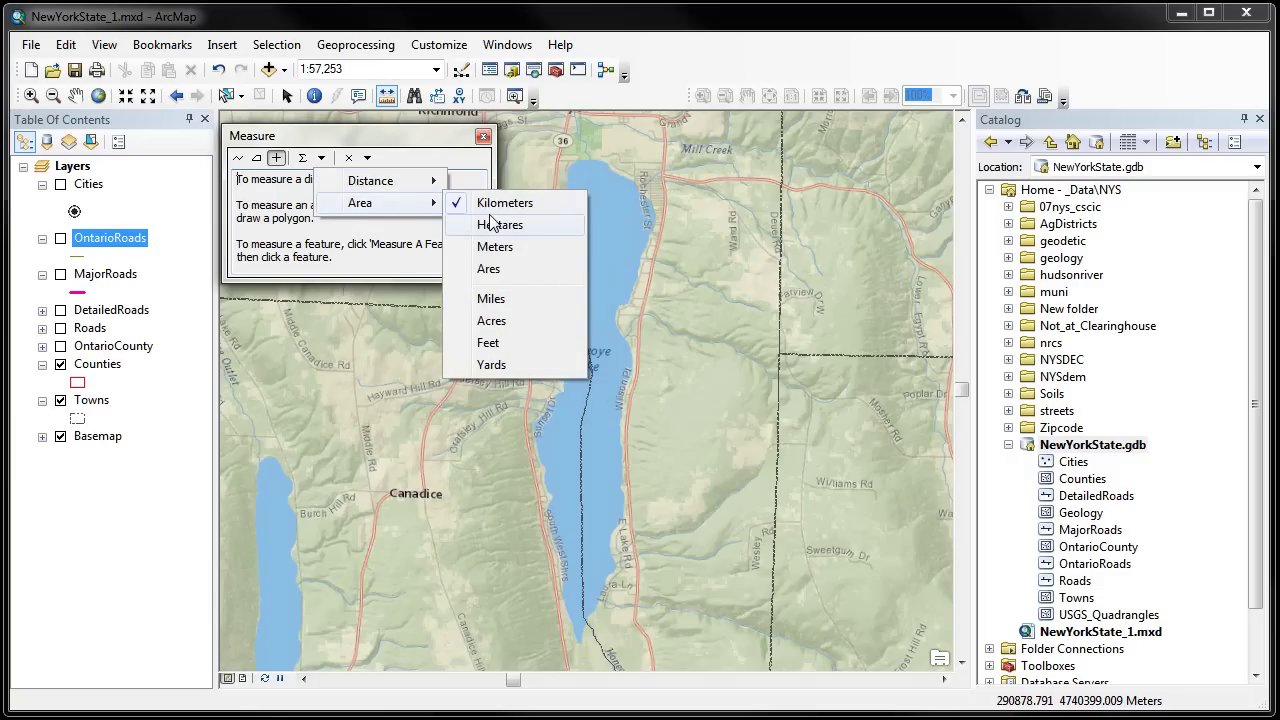
{"action": "left_click", "coordinate": [494, 324]}
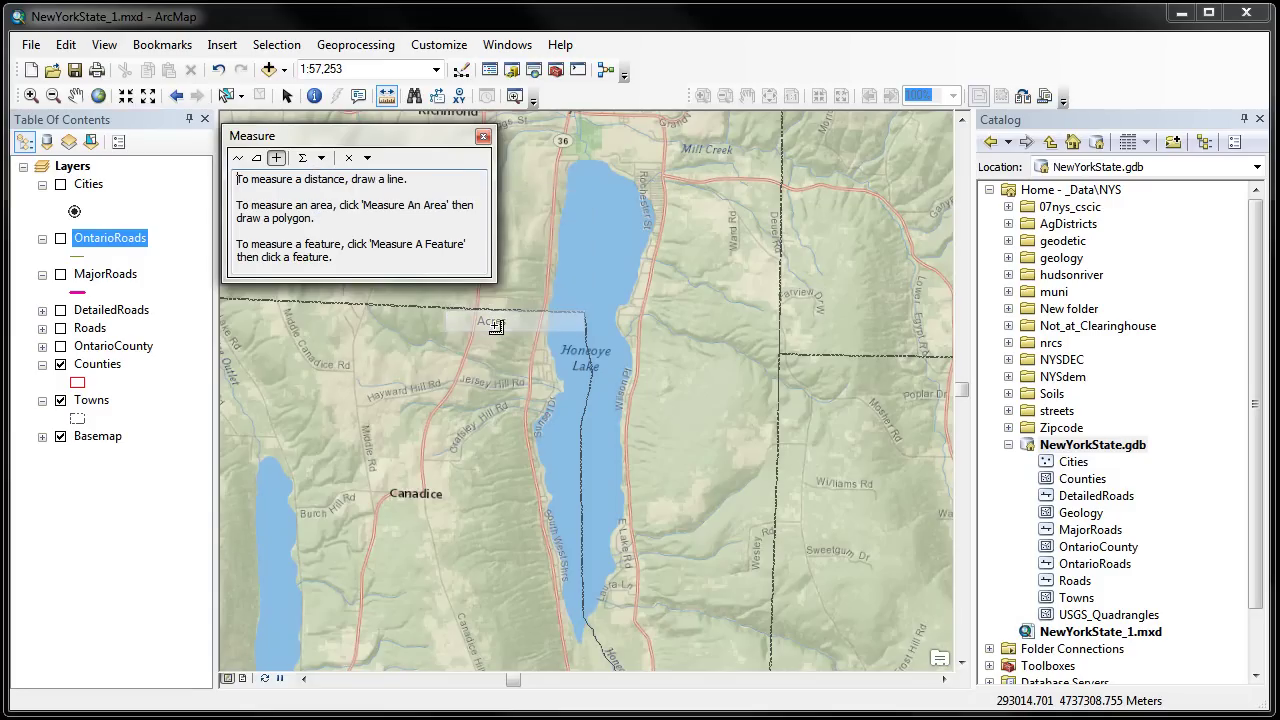
Measure the area of Honeoye Lake by tracing a polygon around its shoreline, starting at the north end.
{"action": "left_click", "coordinate": [257, 158]}
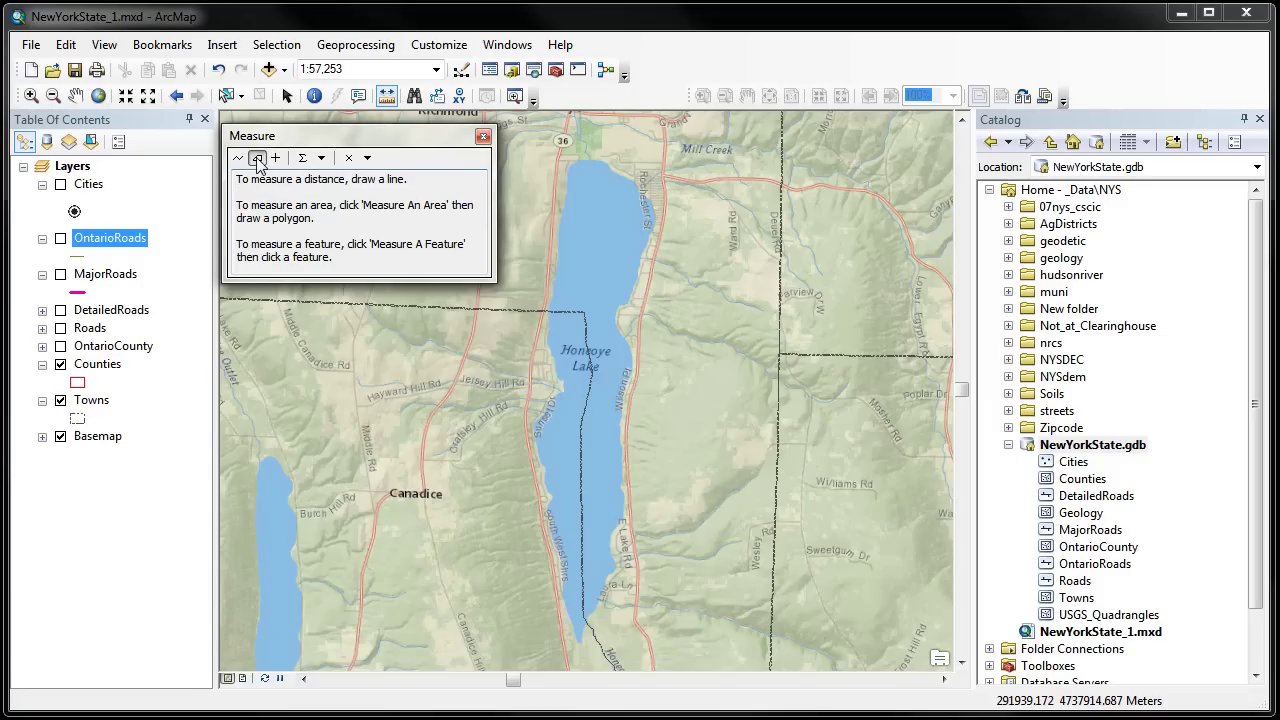
{"action": "left_click", "coordinate": [575, 161]}
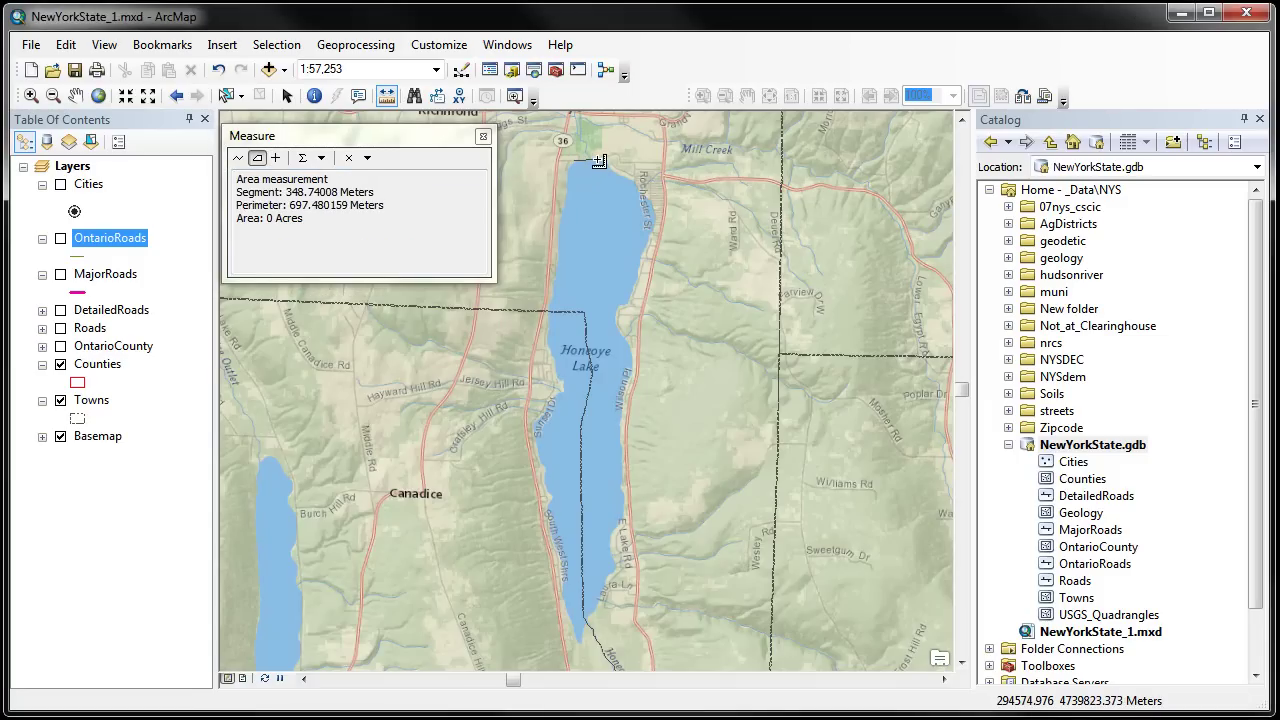
{"action": "left_click", "coordinate": [599, 160]}
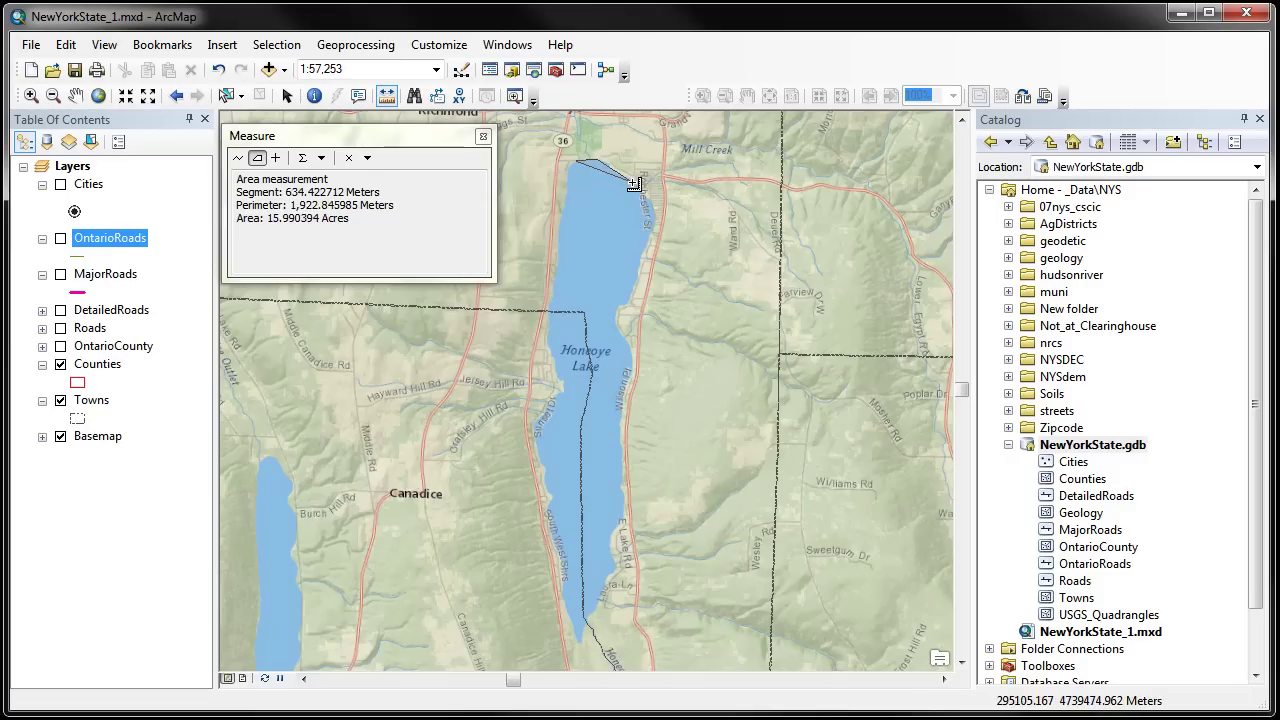
{"action": "left_click", "coordinate": [655, 220]}
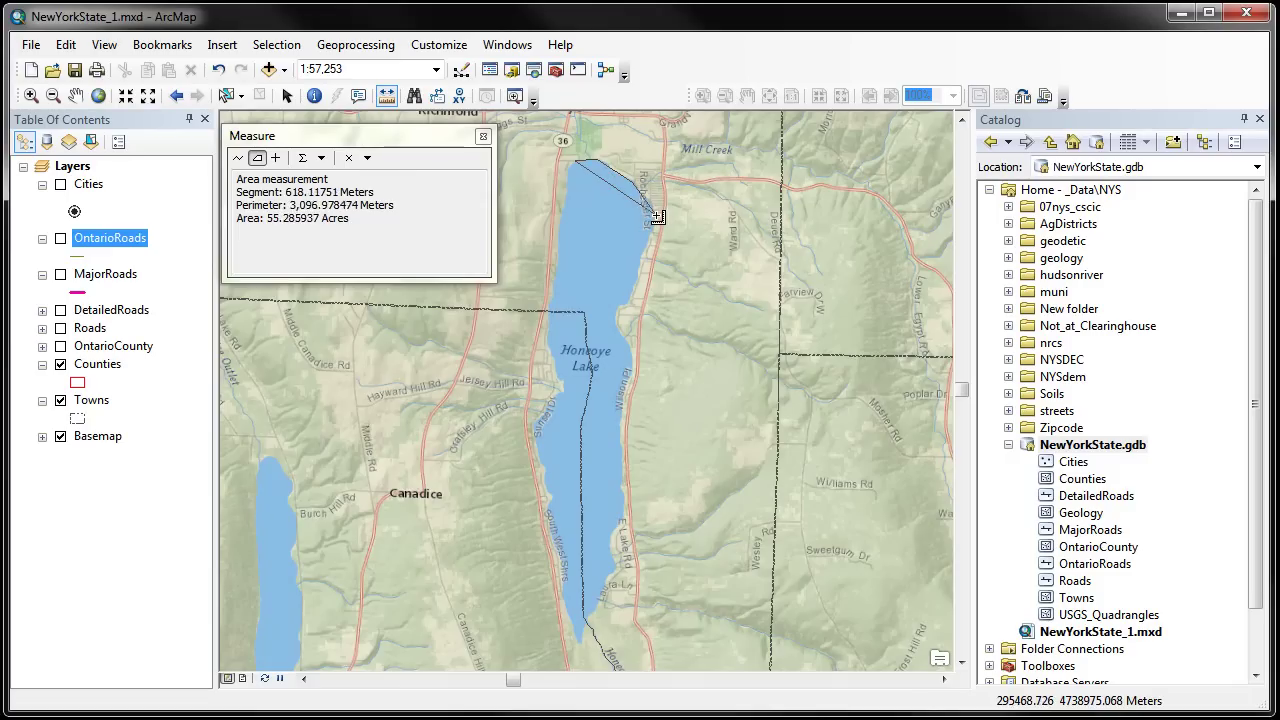
{"action": "left_click", "coordinate": [617, 316]}
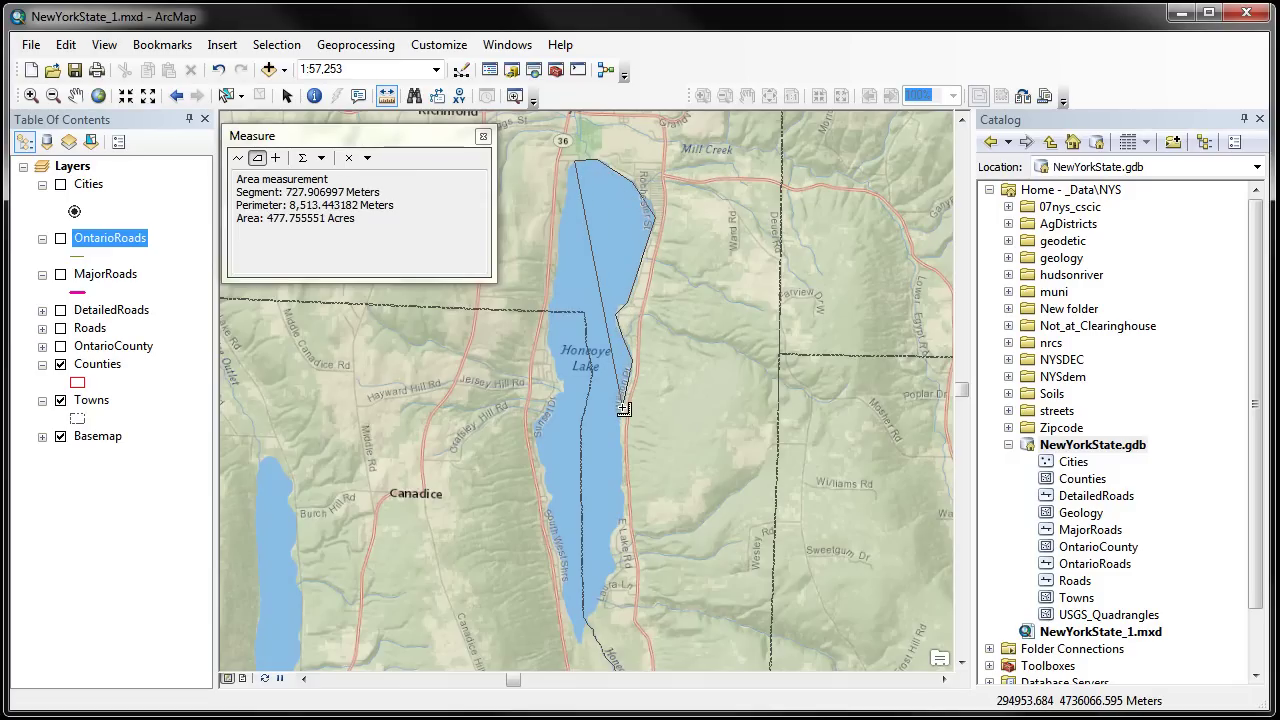
{"action": "left_click", "coordinate": [621, 430]}
{"action": "left_click", "coordinate": [619, 456]}
{"action": "left_click", "coordinate": [617, 480]}
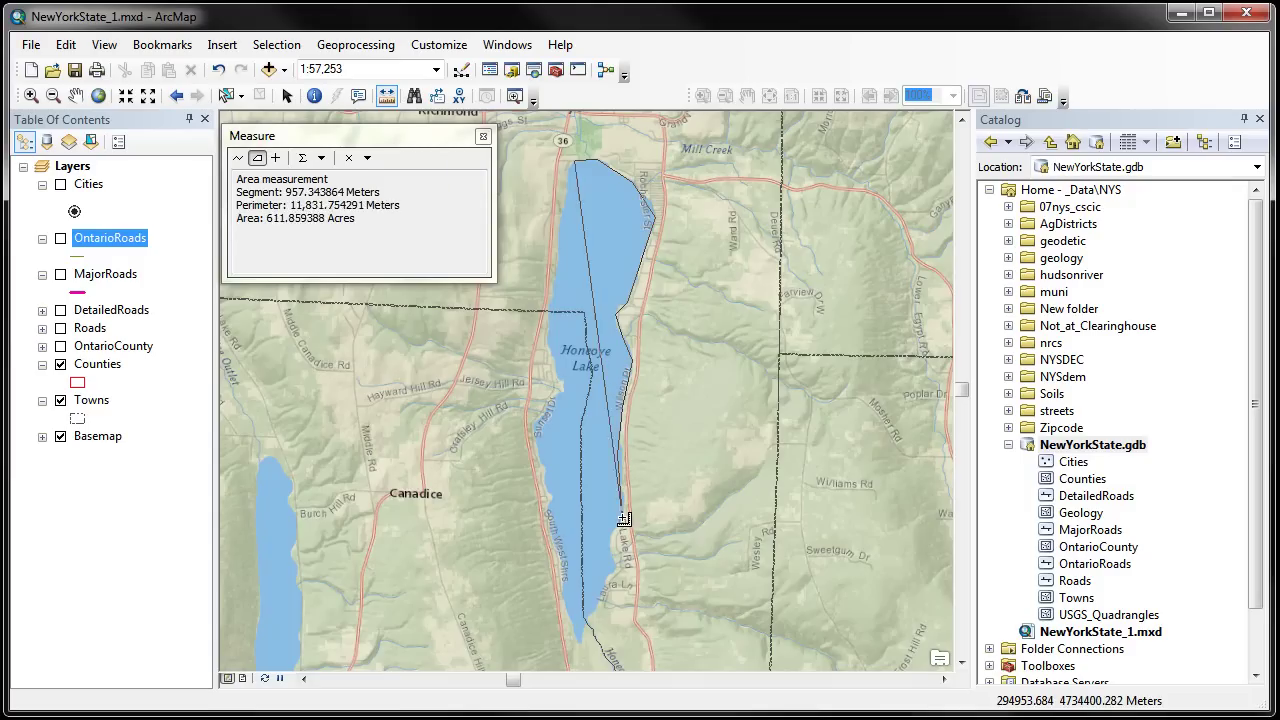
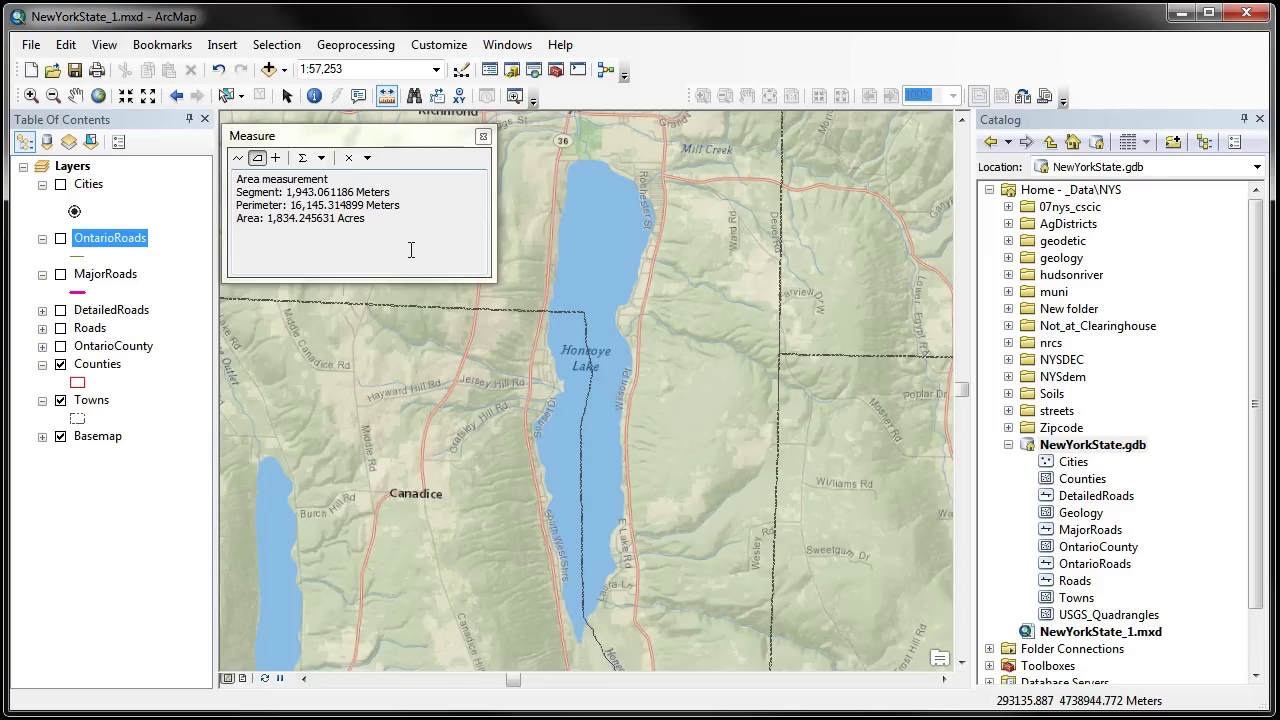
Convert the lake's area measurement to square kilometers and clear the measurement.
{"action": "left_click", "coordinate": [321, 157]}
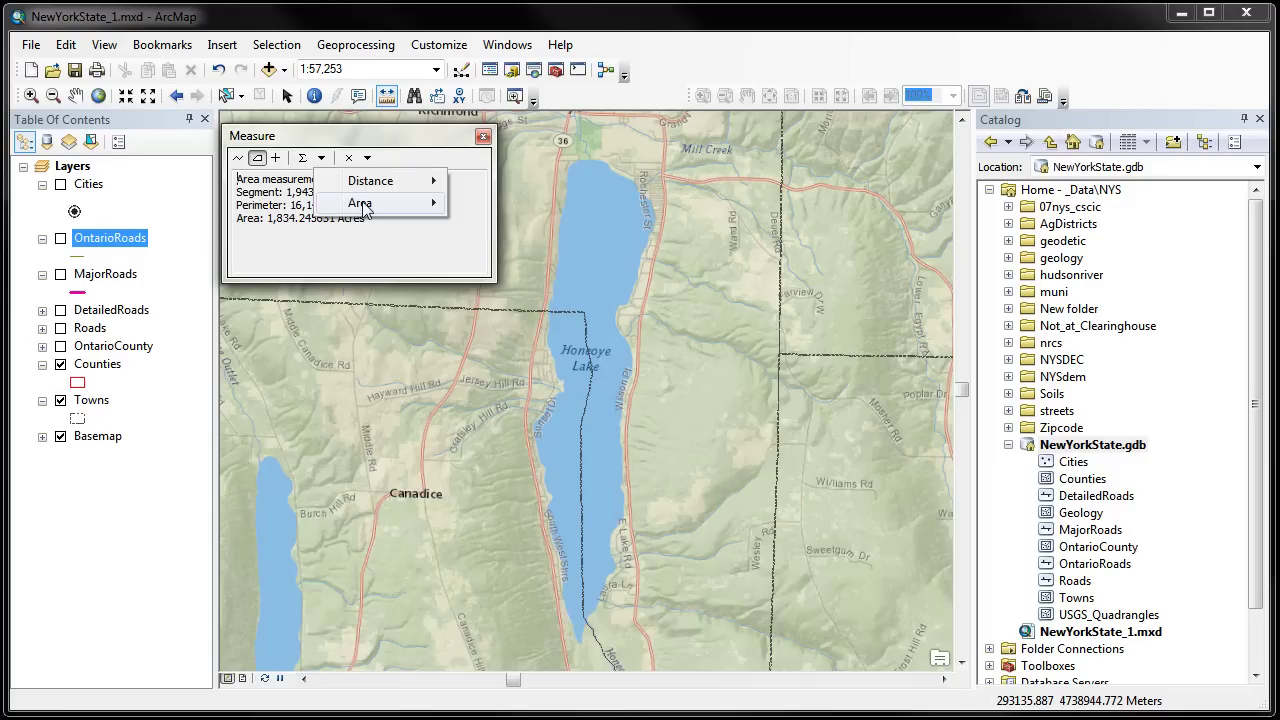
{"action": "mouse_move", "coordinate": [363, 205]}
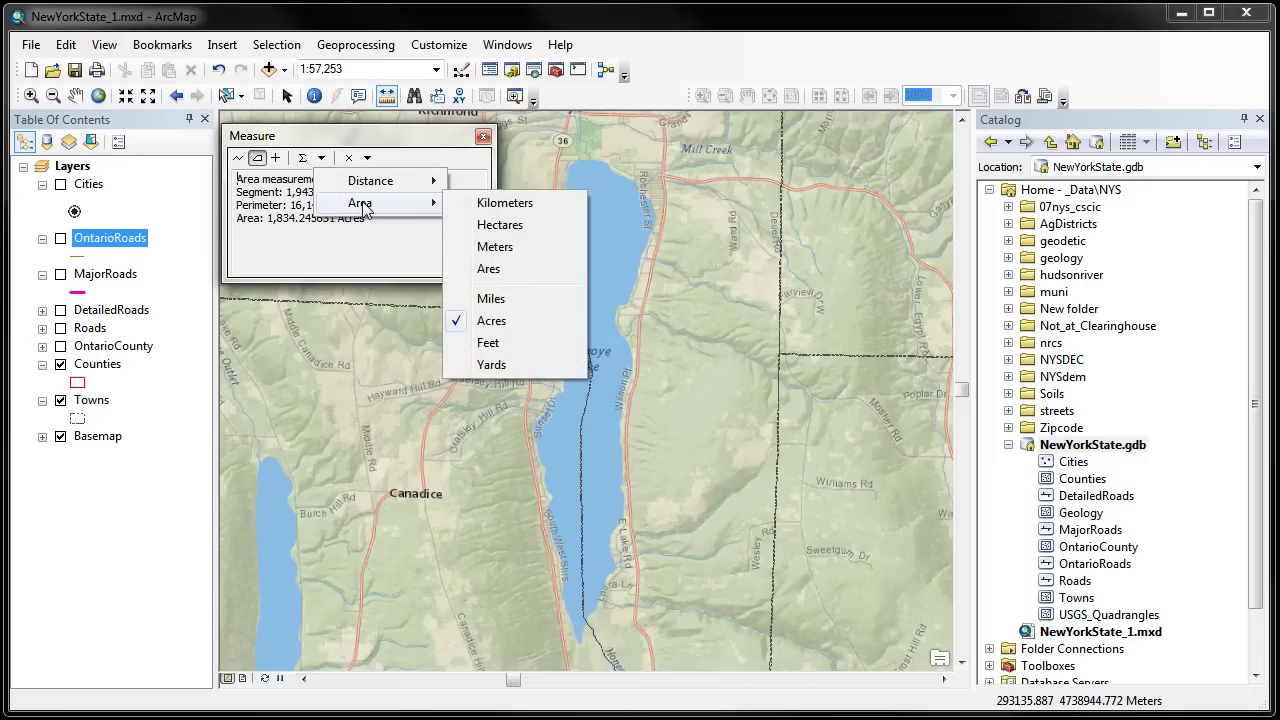
{"action": "left_click", "coordinate": [502, 209]}
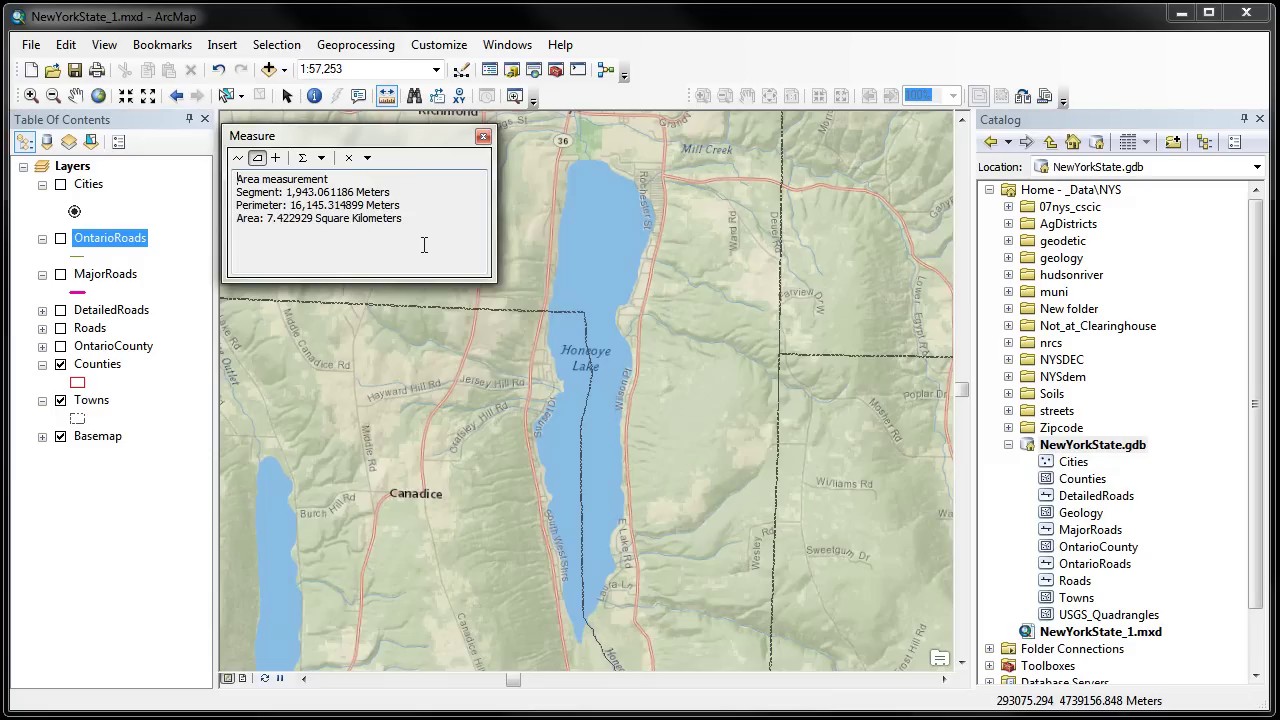
{"action": "key", "text": "Escape"}
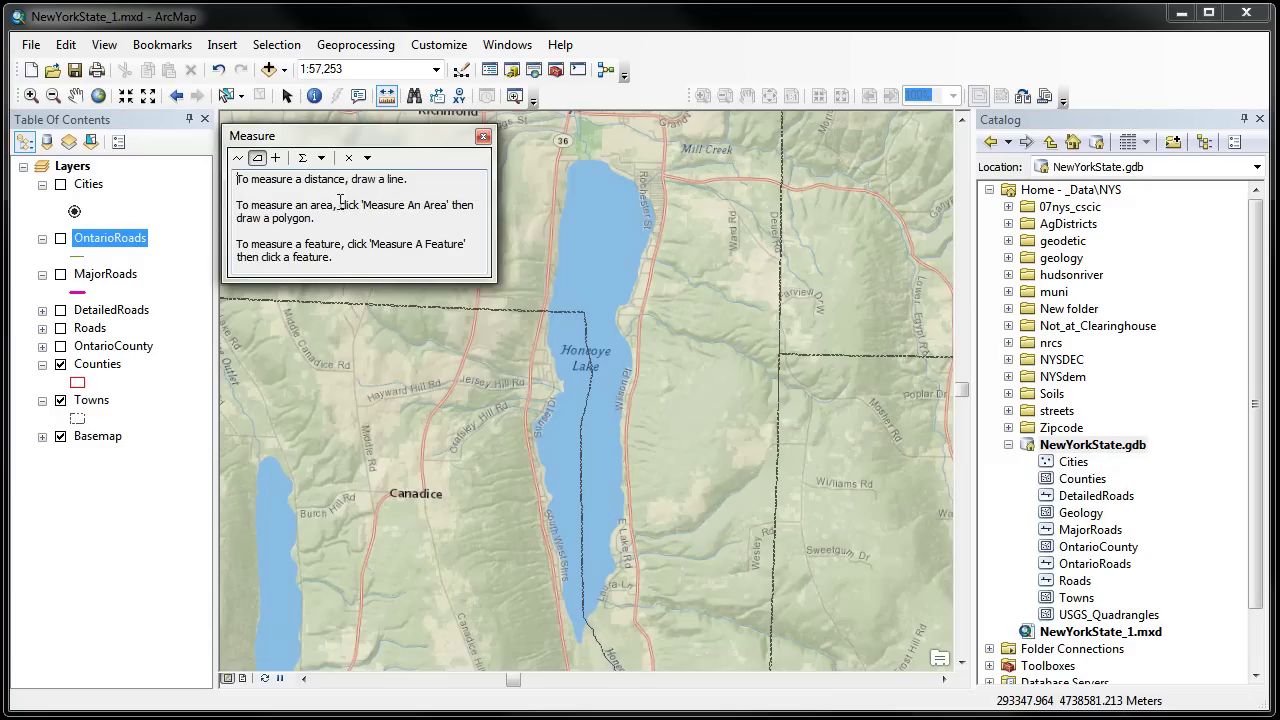
Measure the length of Honeoye Lake with a multi-segment line from its north end to its south end.
{"action": "left_click", "coordinate": [239, 160]}
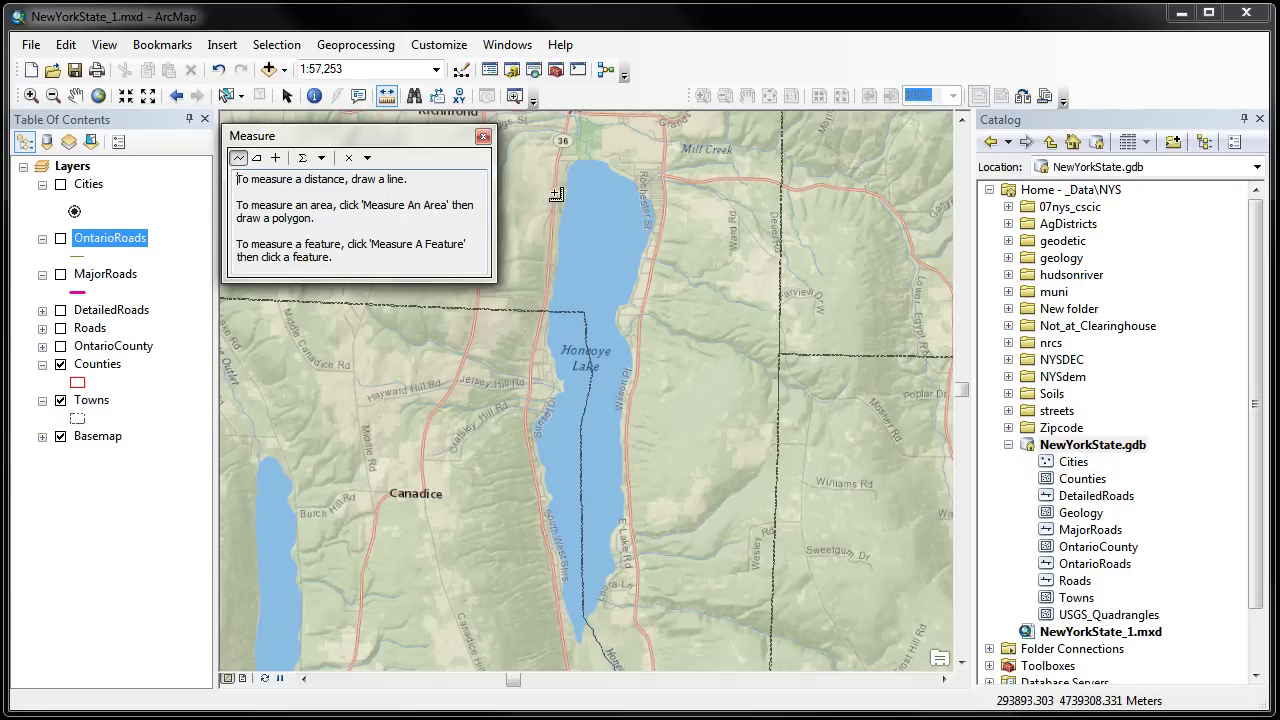
{"action": "left_click", "coordinate": [604, 166]}
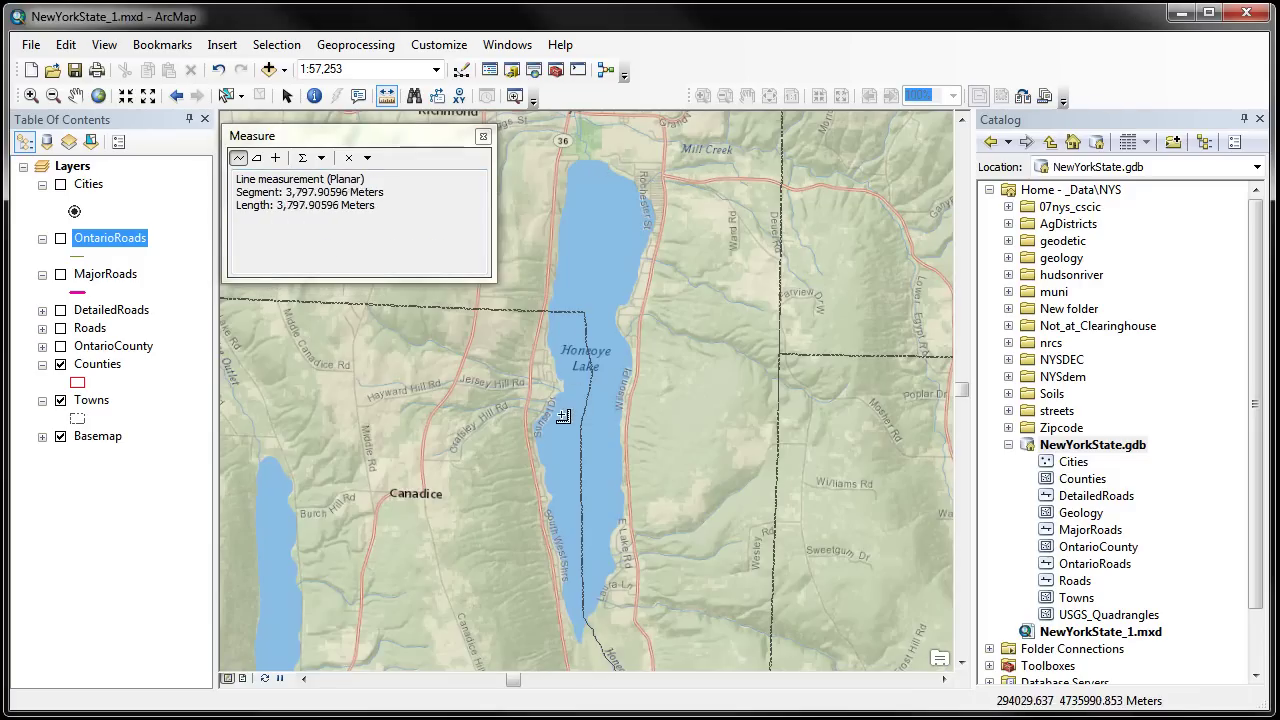
{"action": "left_click", "coordinate": [584, 319]}
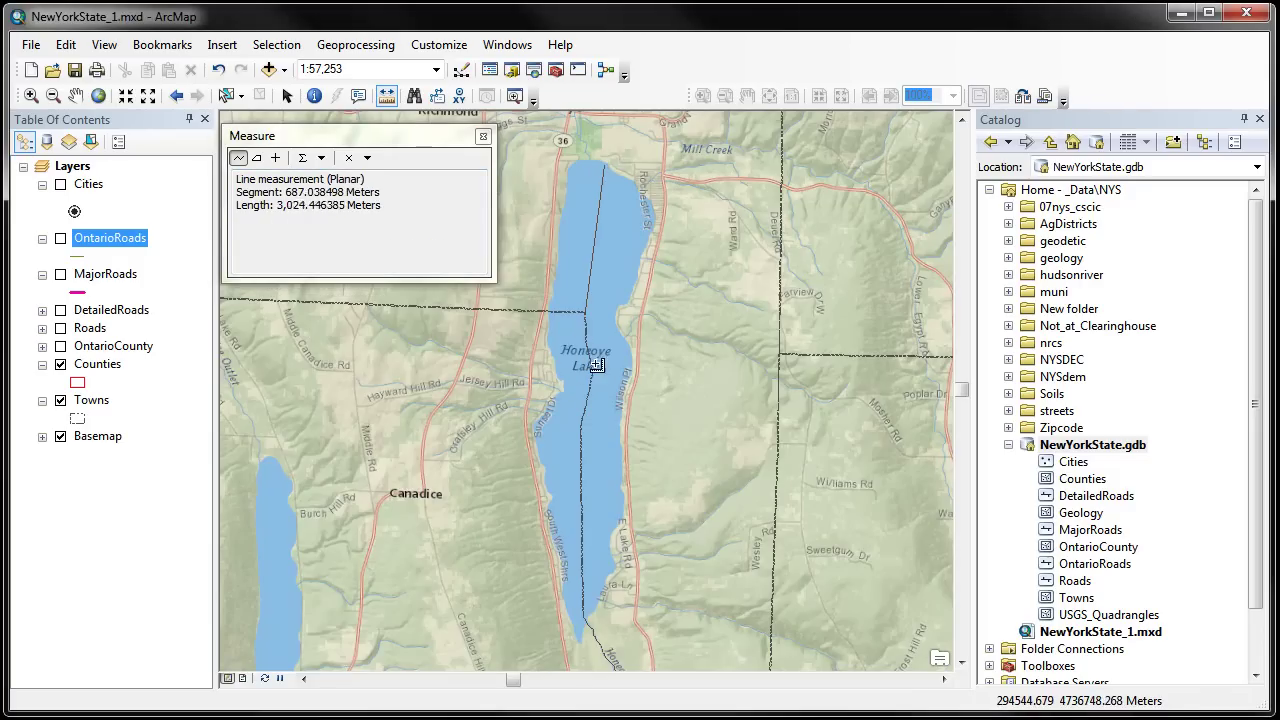
{"action": "left_click", "coordinate": [580, 430]}
{"action": "left_click", "coordinate": [584, 600]}
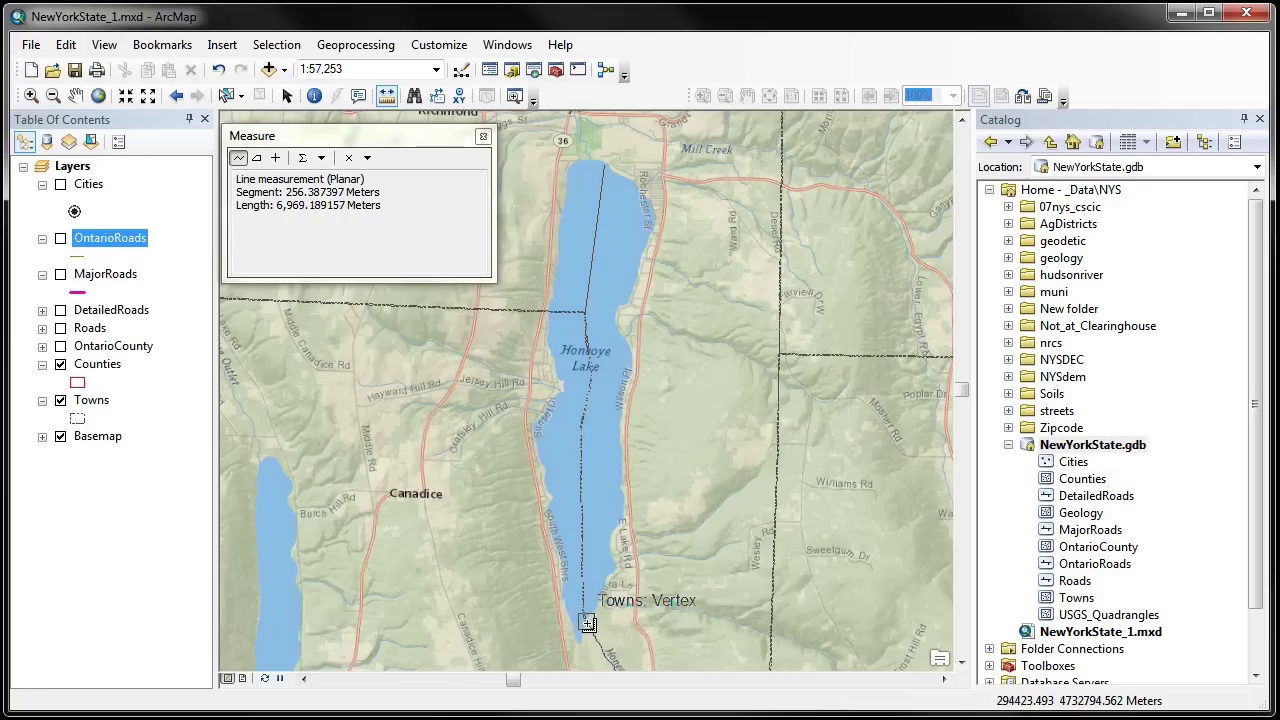
{"action": "double_click", "coordinate": [588, 624]}
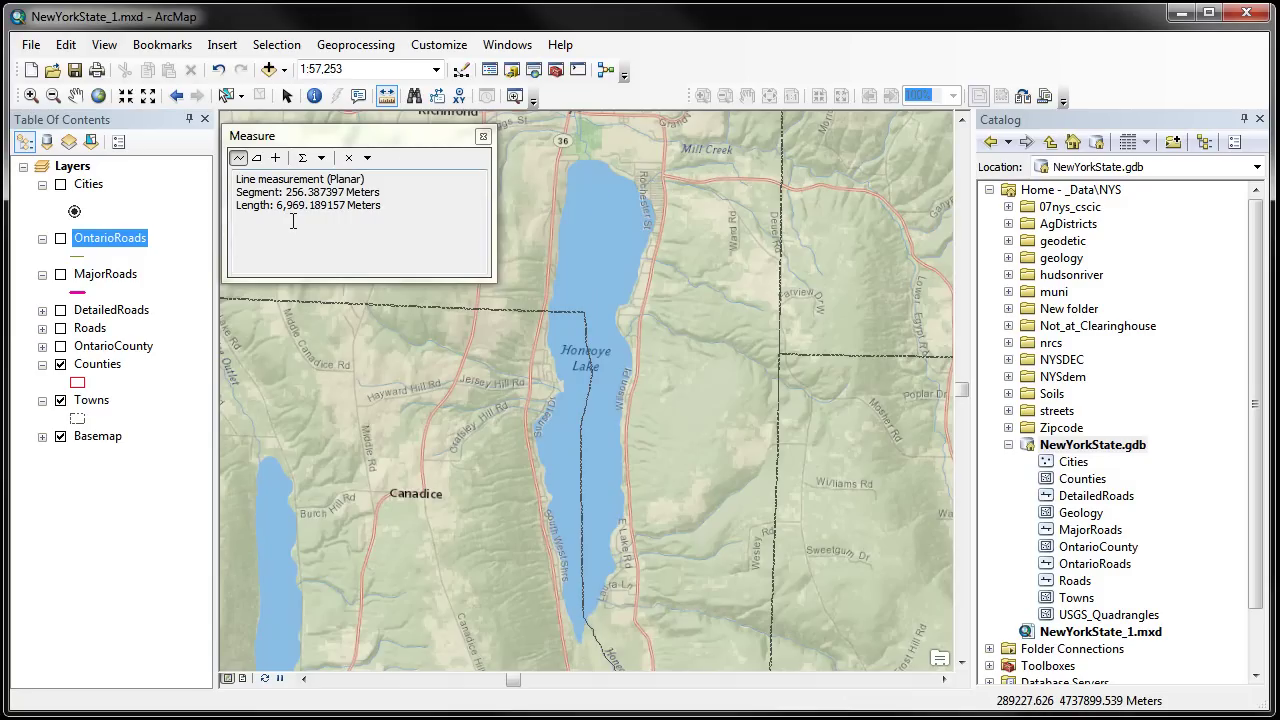
Convert the lake's length measurement to miles and close the Measure tool.
{"action": "left_click", "coordinate": [321, 159]}
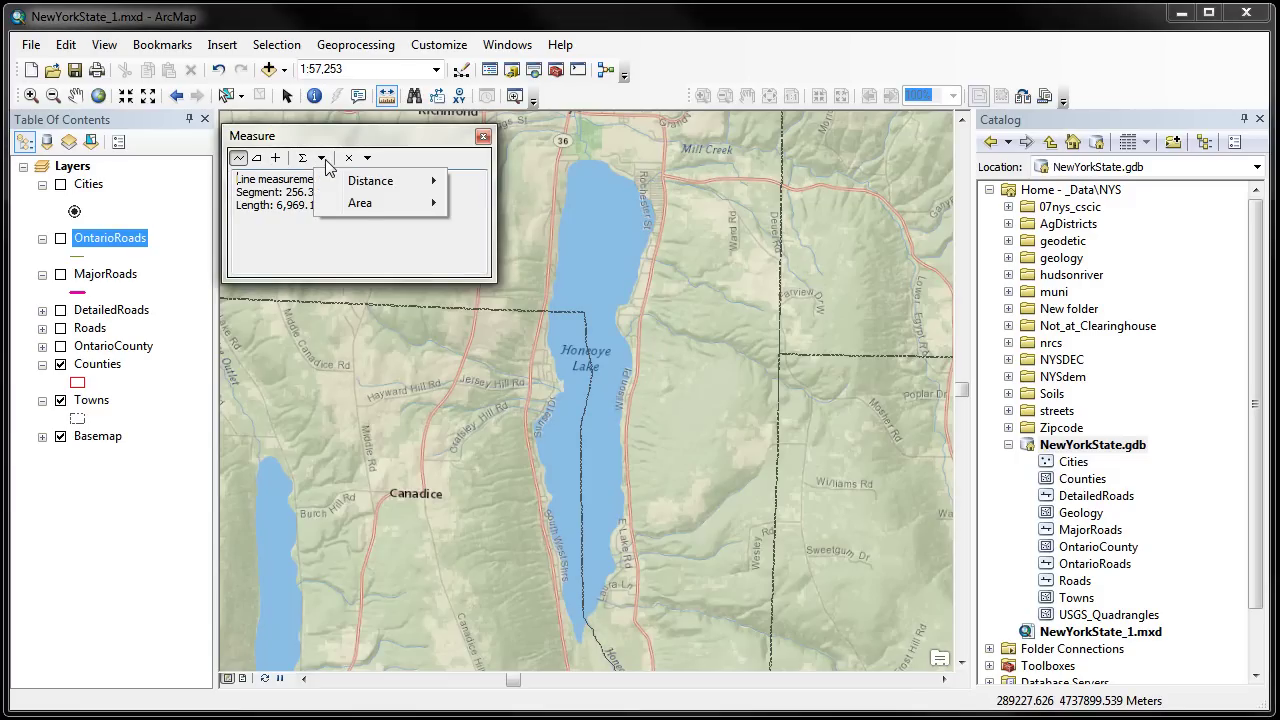
{"action": "mouse_move", "coordinate": [364, 186]}
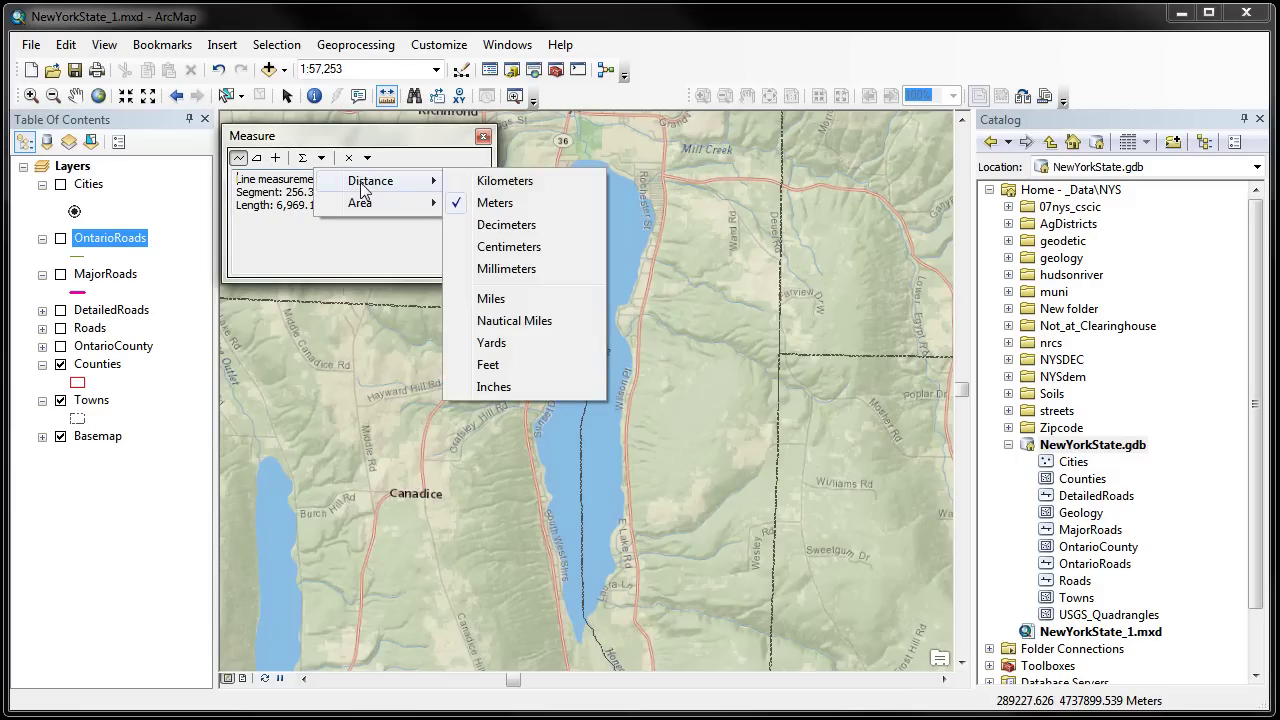
{"action": "left_click", "coordinate": [490, 298]}
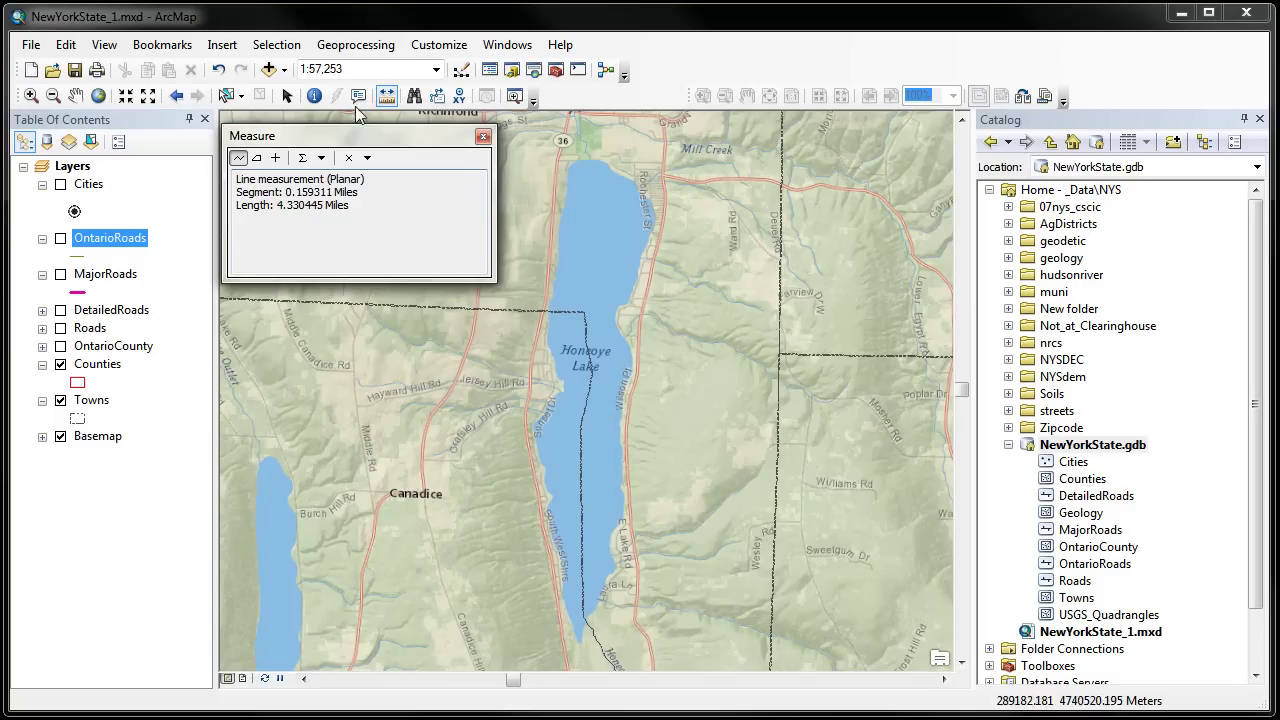
{"action": "left_click", "coordinate": [483, 136]}
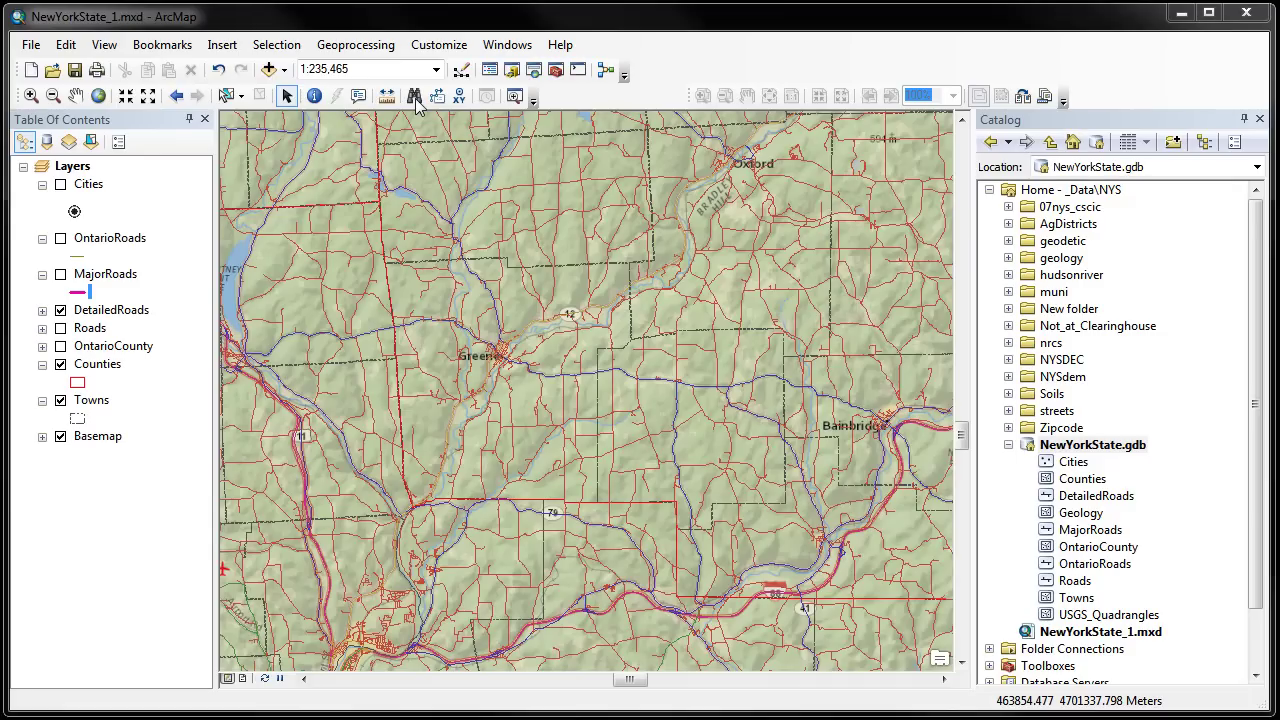
Search locations for "Utica, new york" with the 10.0 North America Geocode Service (ArcGIS Online) locator.
{"action": "left_click", "coordinate": [414, 96]}
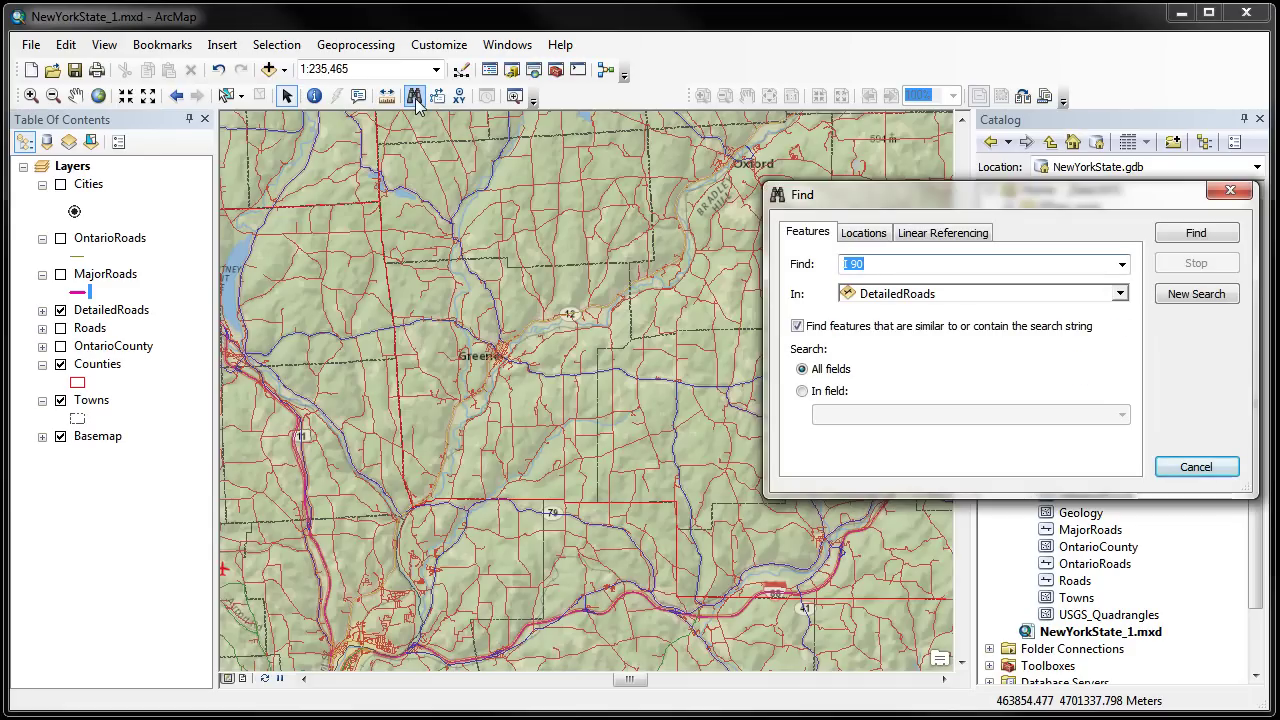
{"action": "left_click_drag", "start_coordinate": [912, 195], "coordinate": [574, 185]}
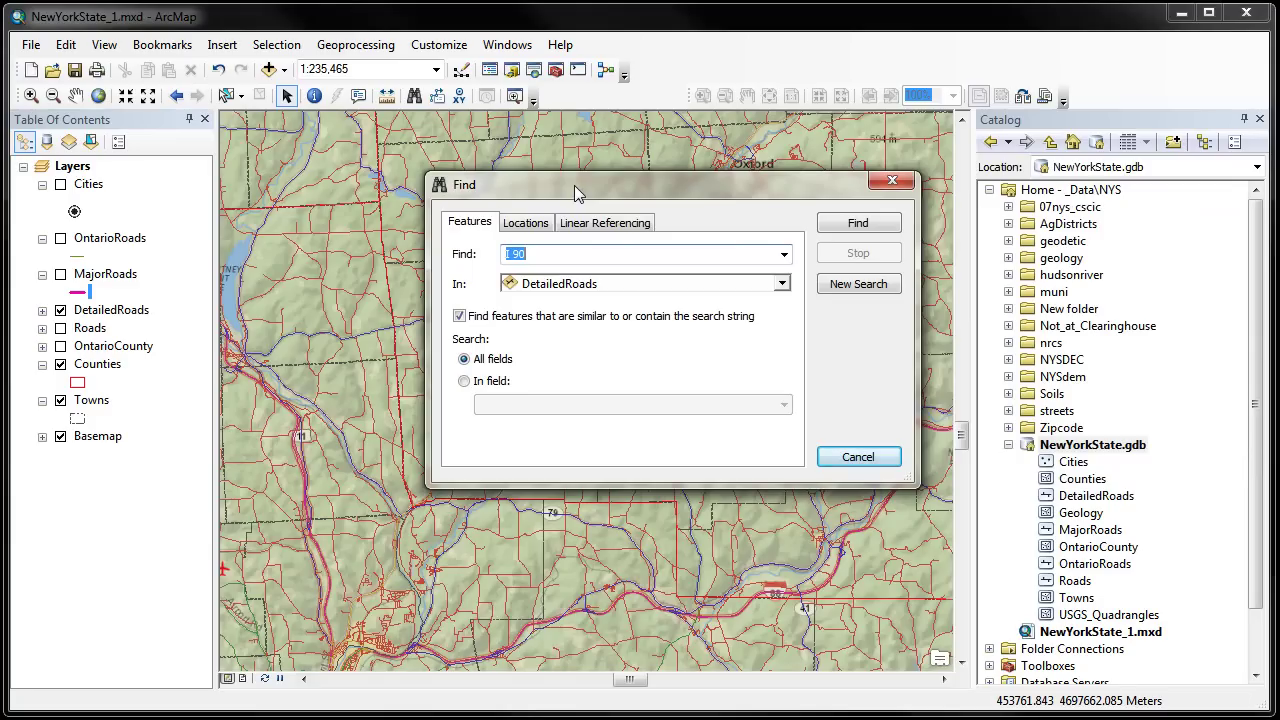
{"action": "left_click", "coordinate": [530, 228]}
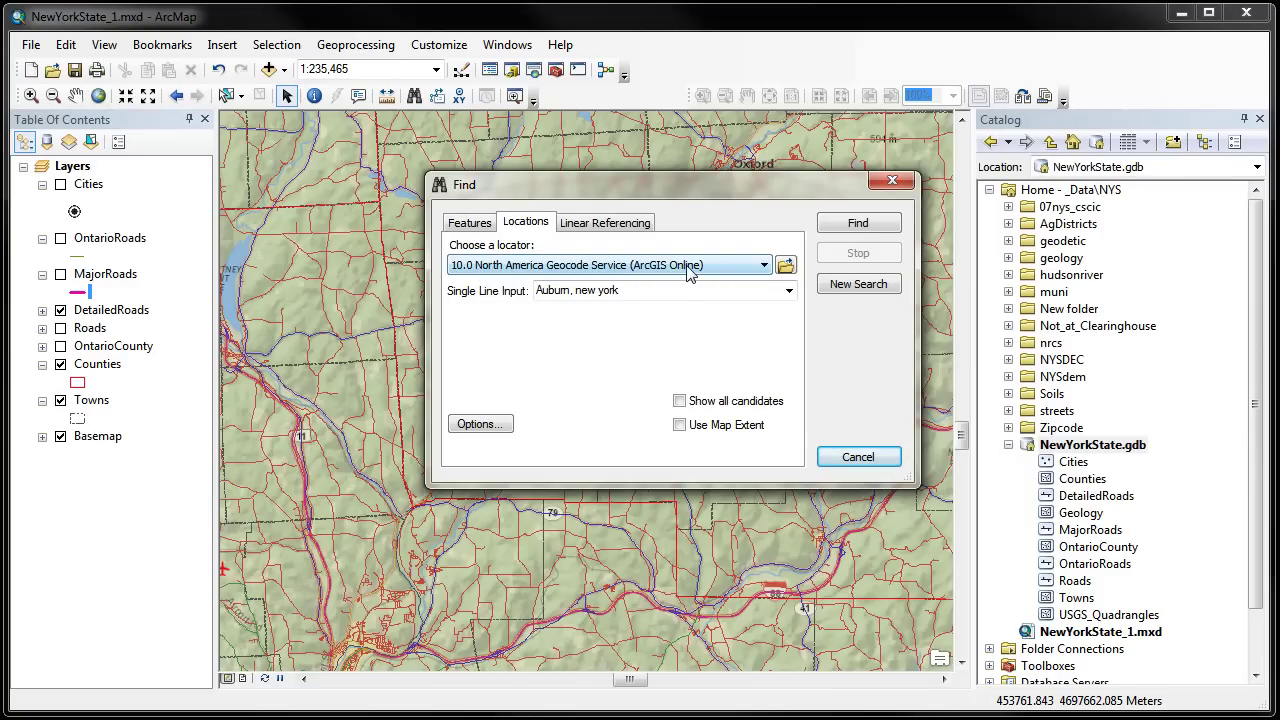
{"action": "left_click_drag", "start_coordinate": [646, 289], "coordinate": [466, 288]}
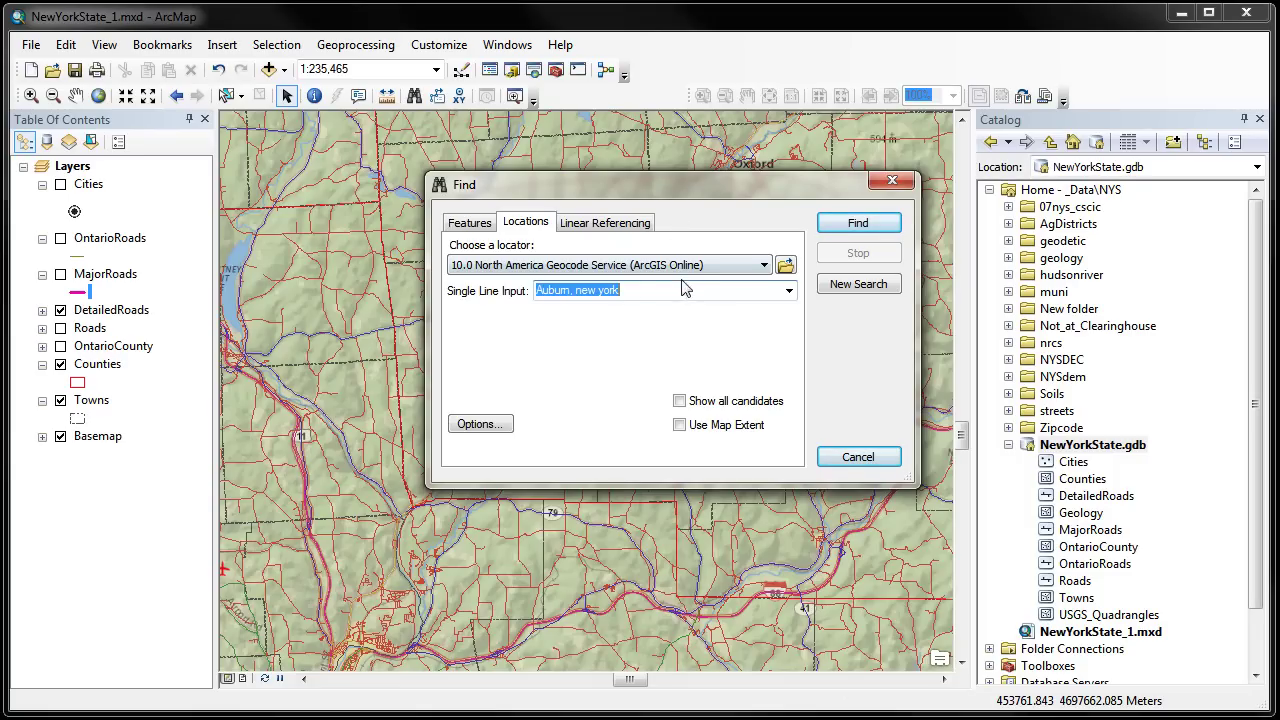
{"action": "double_click", "coordinate": [552, 289]}
{"action": "type", "text": "Utica"}
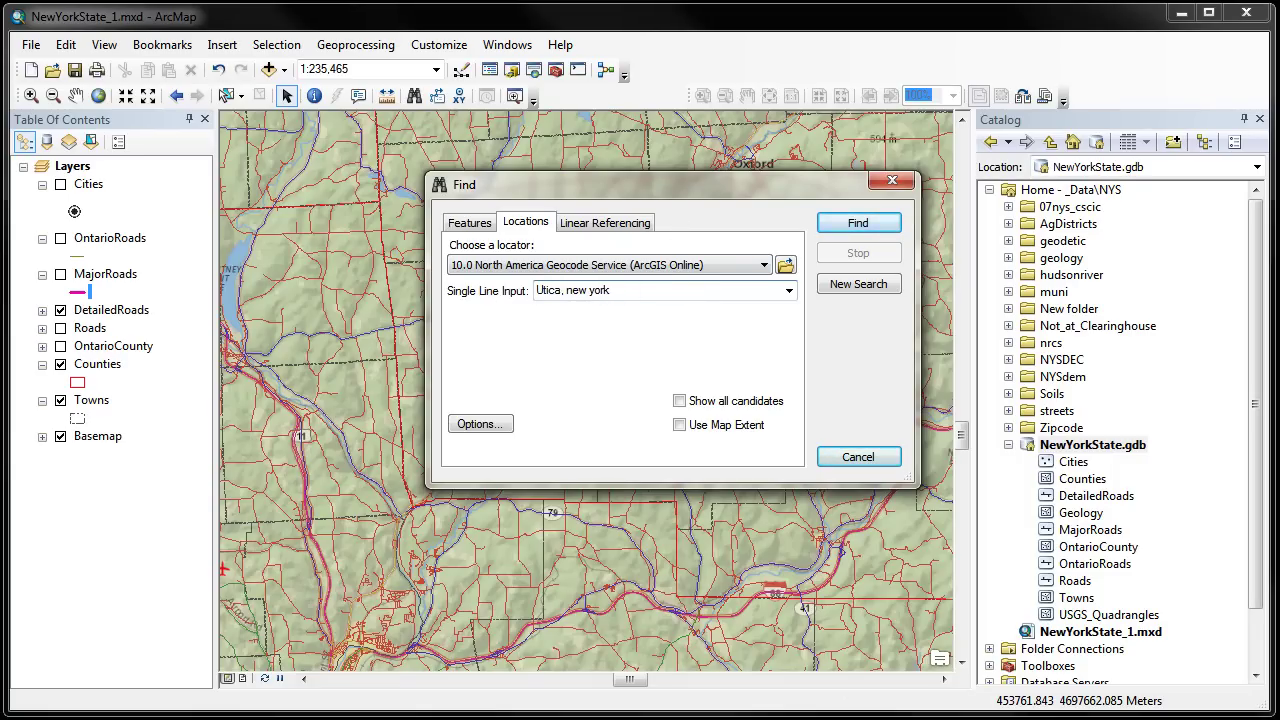
{"action": "left_click", "coordinate": [852, 227]}
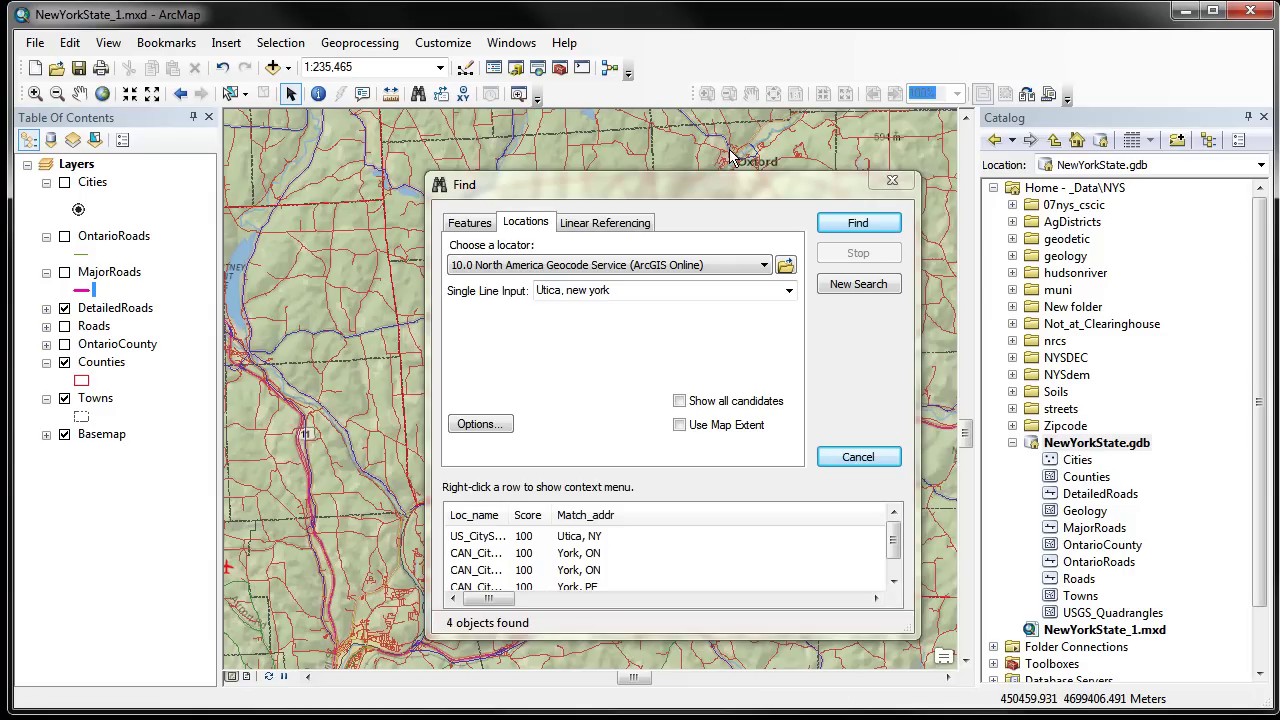
Zoom the map to the Utica, NY match and move the Find dialog off the city.
{"action": "left_click", "coordinate": [535, 537]}
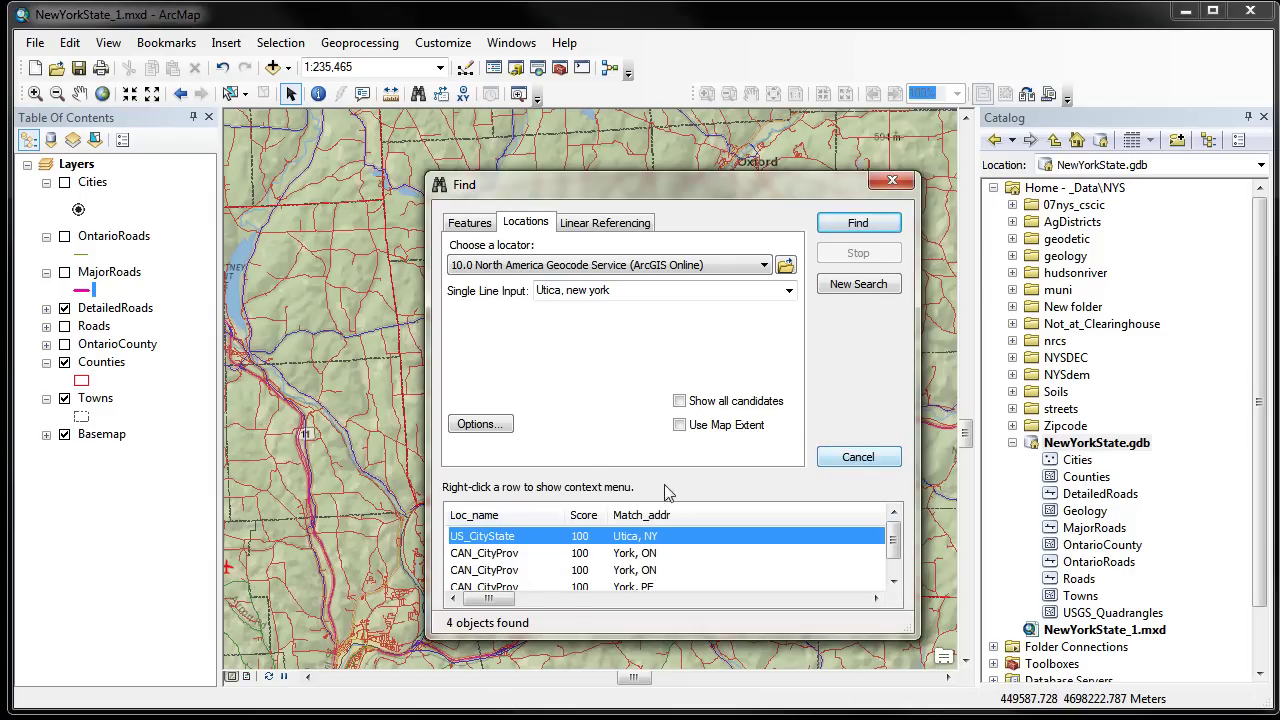
{"action": "right_click", "coordinate": [600, 543]}
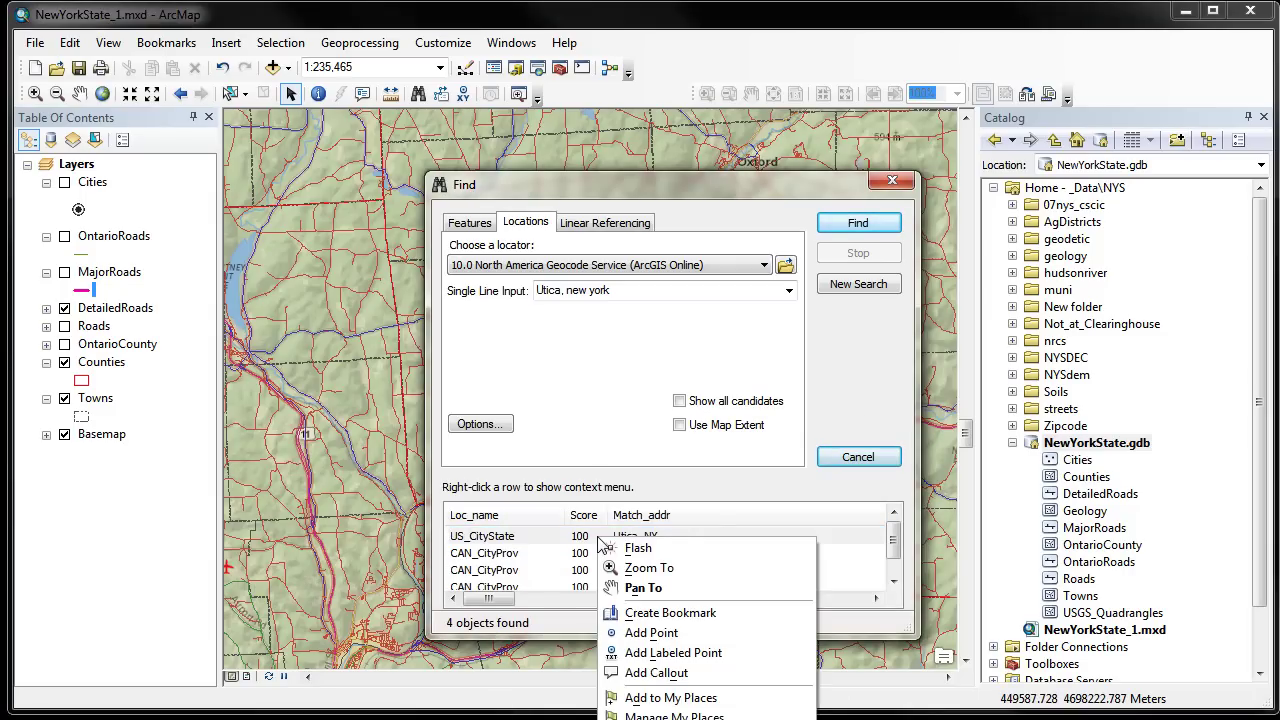
{"action": "right_click", "coordinate": [510, 535]}
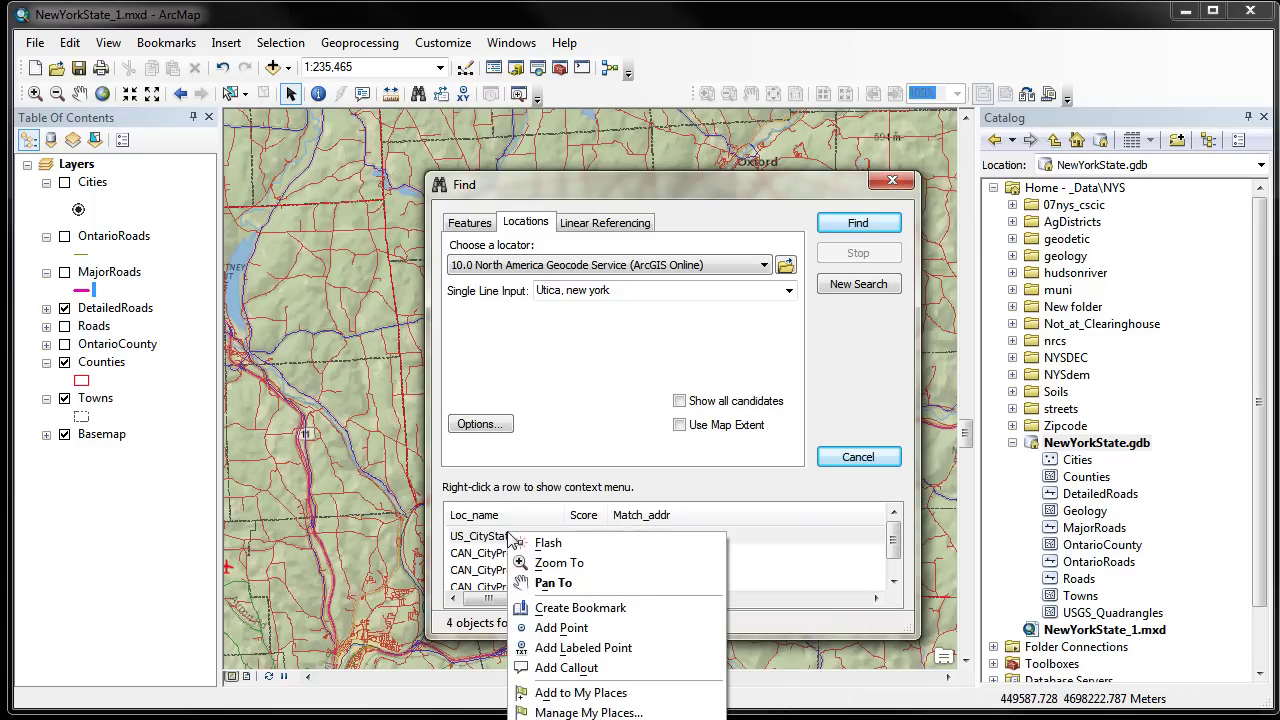
{"action": "left_click", "coordinate": [586, 568]}
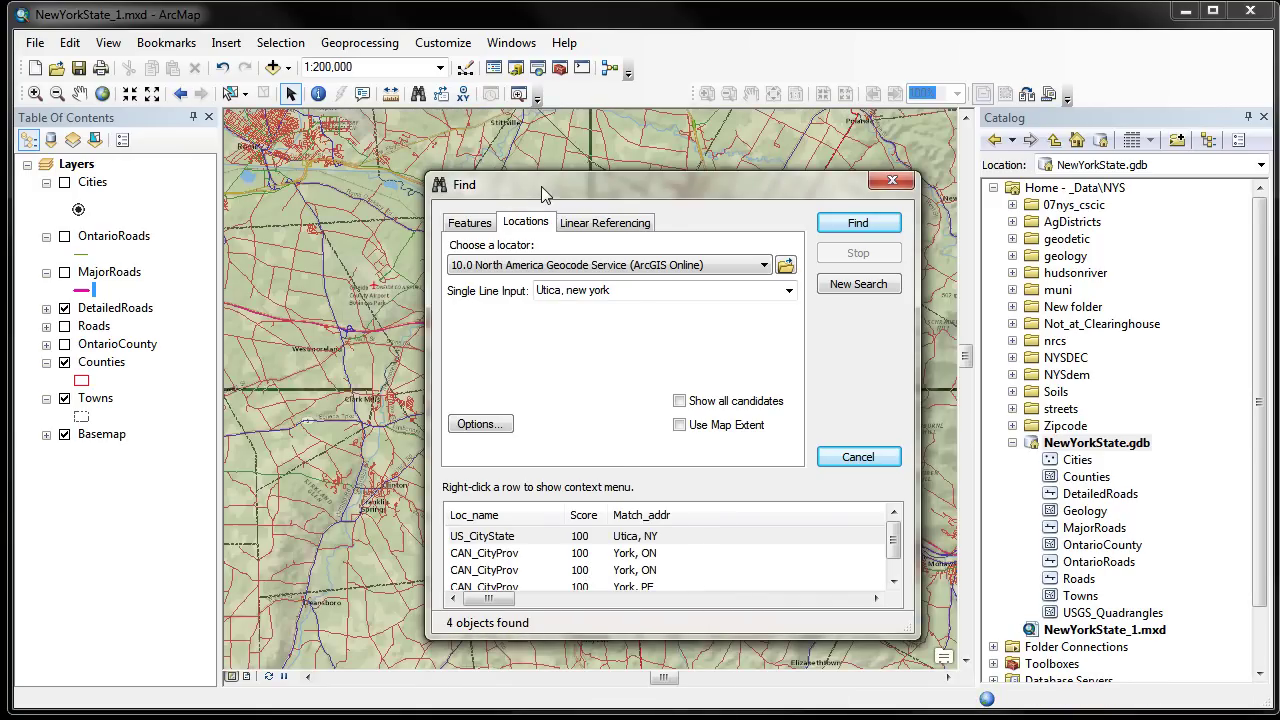
{"action": "left_click_drag", "start_coordinate": [541, 186], "coordinate": [841, 192]}
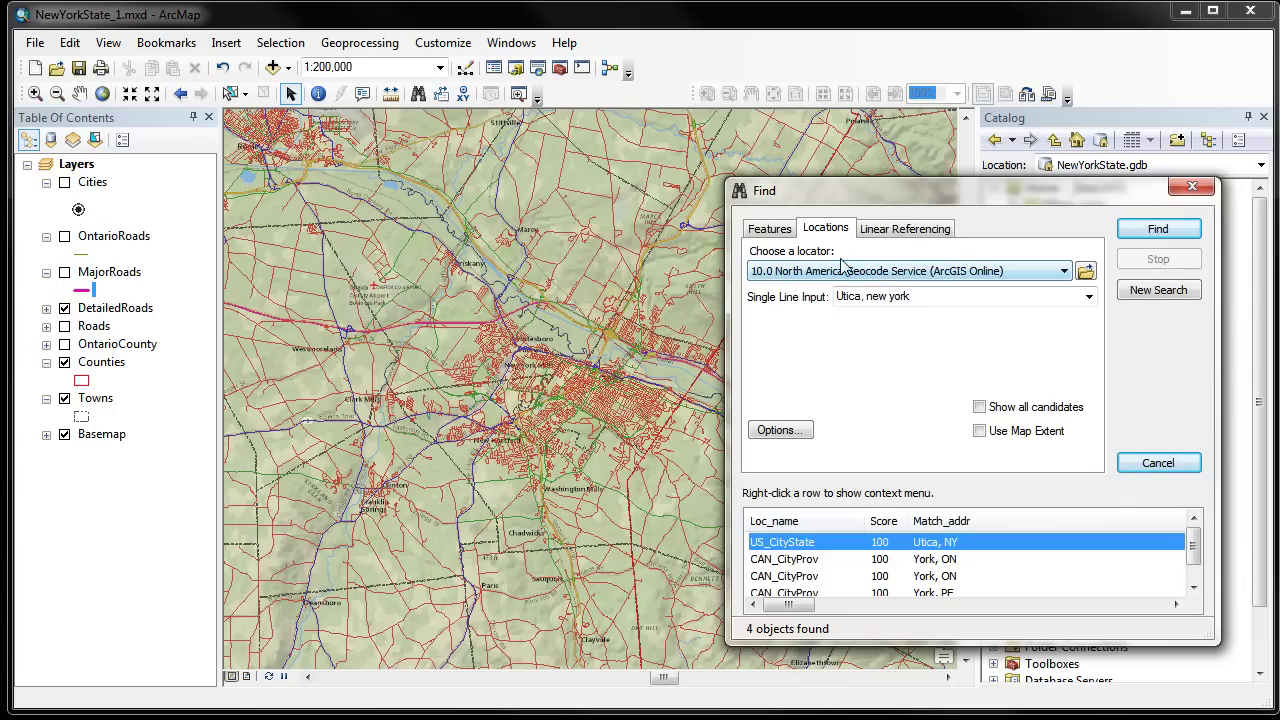
Search the FULLSTNAME field of the DetailedRoads layer for features matching "I 90".
{"action": "left_click", "coordinate": [772, 230]}
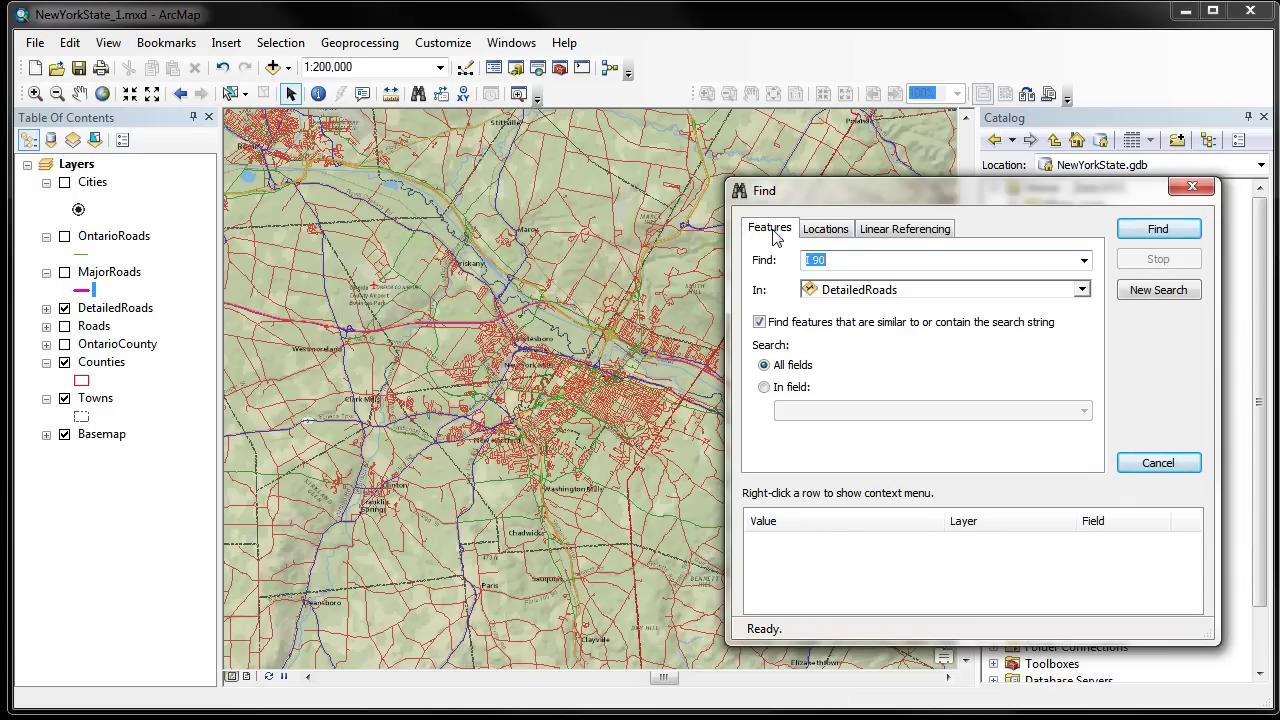
{"action": "type", "text": "I 90"}
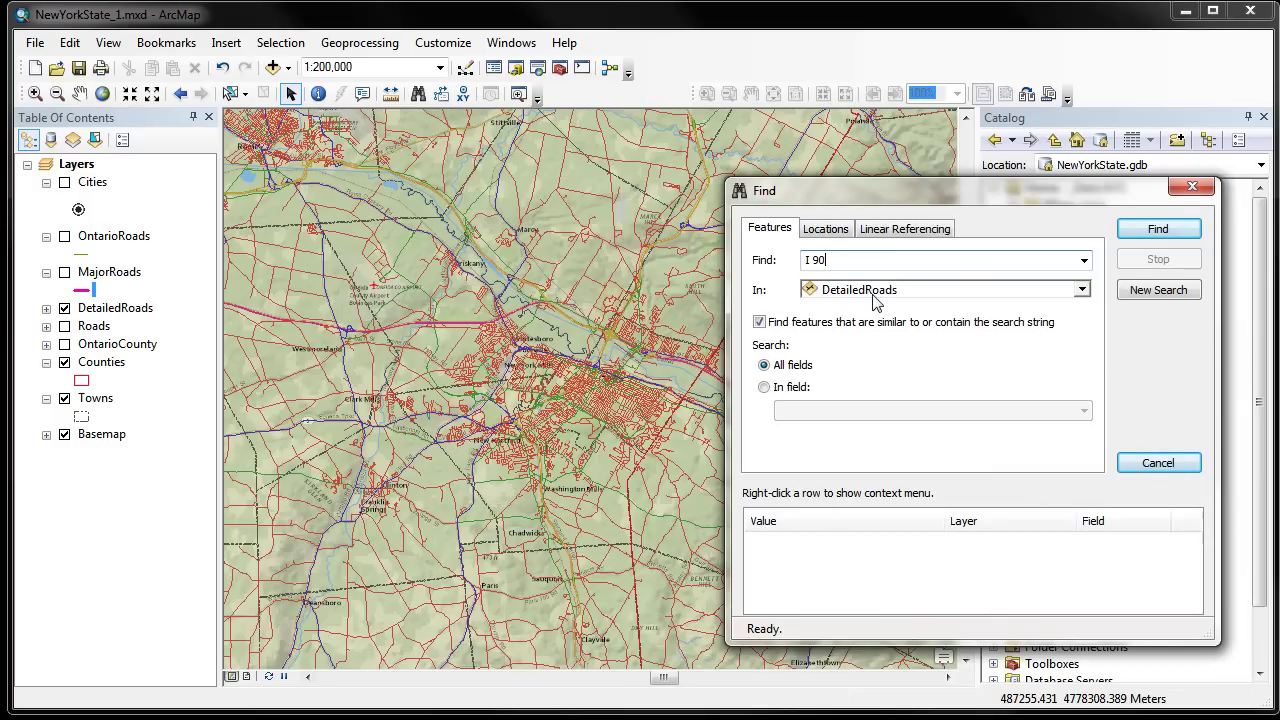
{"action": "left_click", "coordinate": [870, 303]}
{"action": "left_click", "coordinate": [893, 438]}
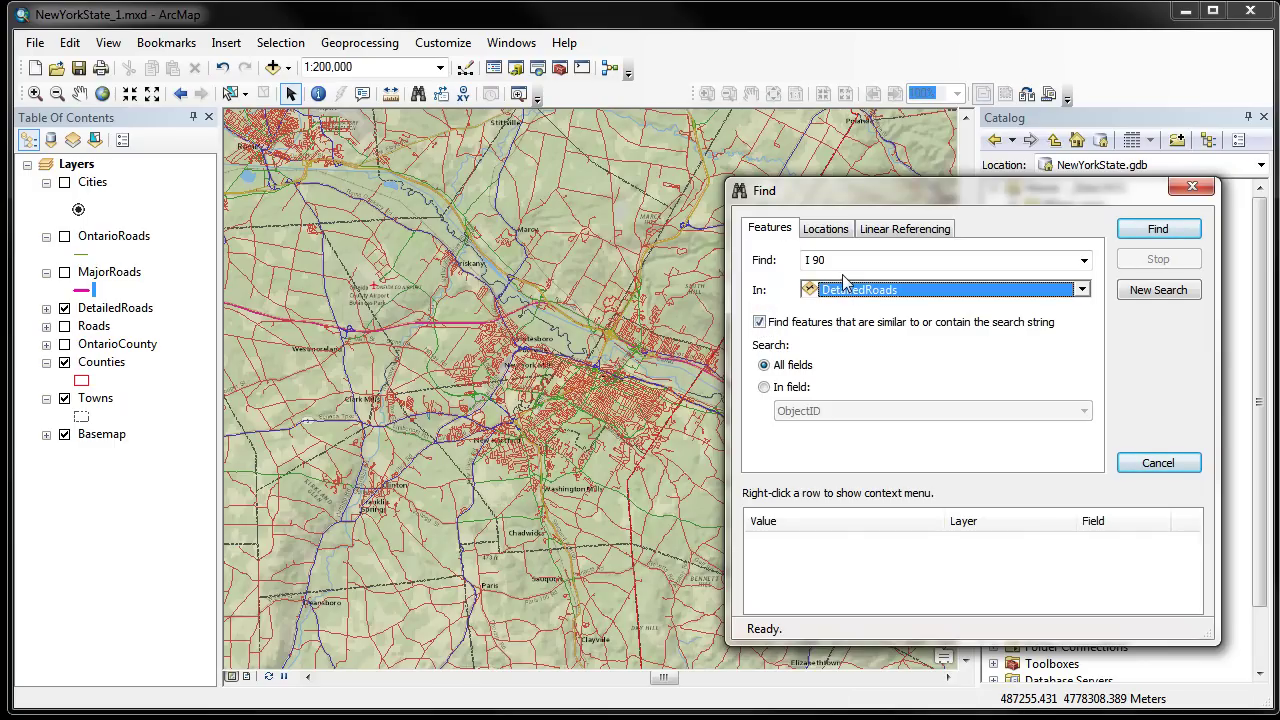
{"action": "left_click", "coordinate": [766, 388]}
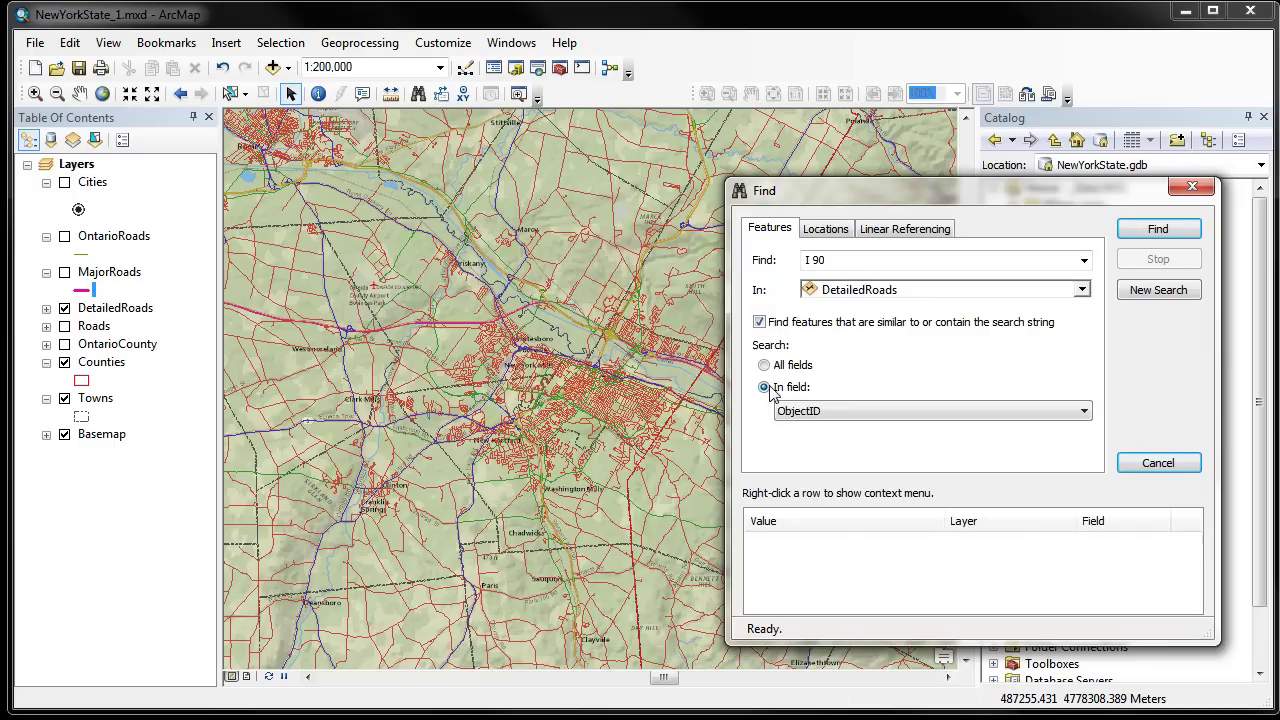
{"action": "left_click", "coordinate": [917, 410]}
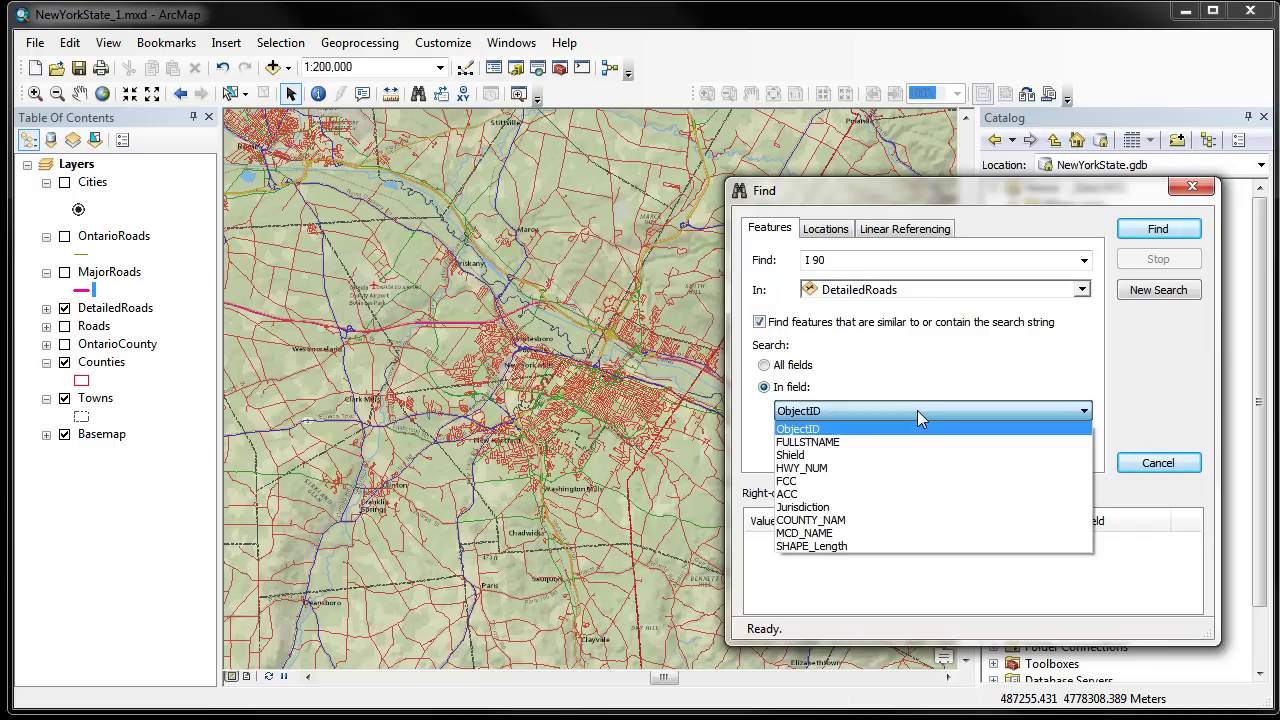
{"action": "left_click", "coordinate": [843, 448]}
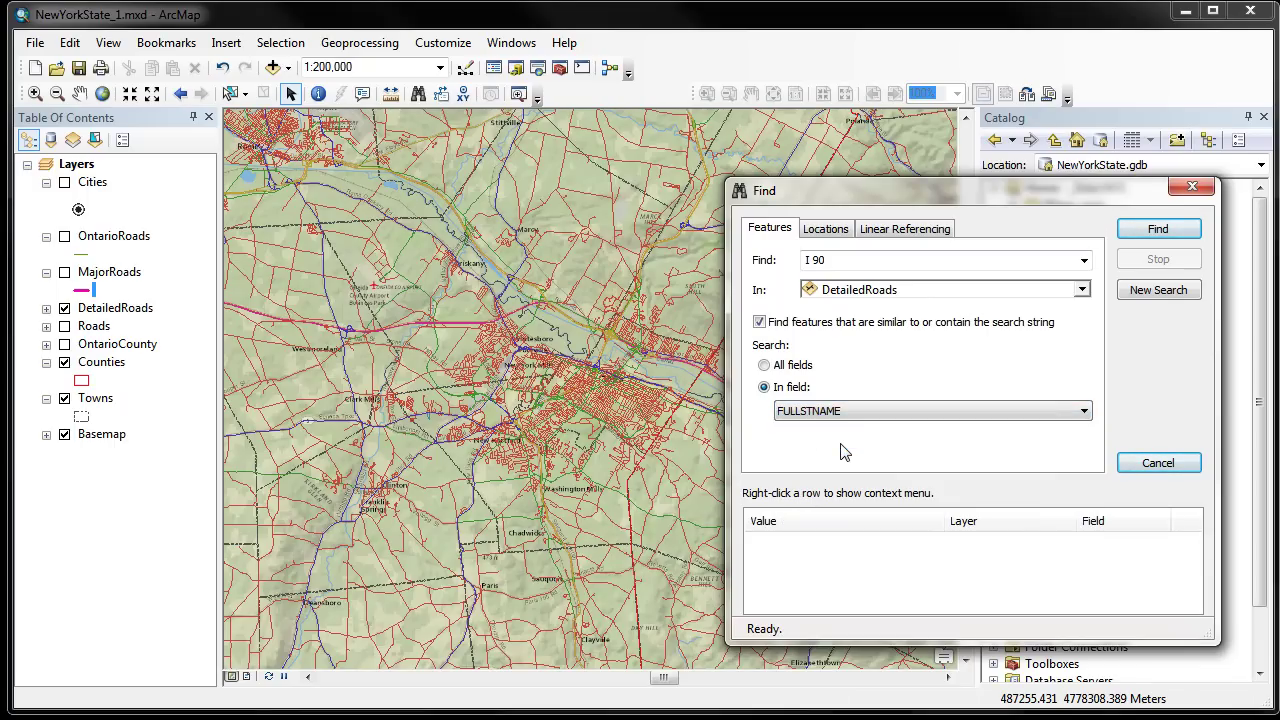
{"action": "left_click", "coordinate": [1140, 231]}
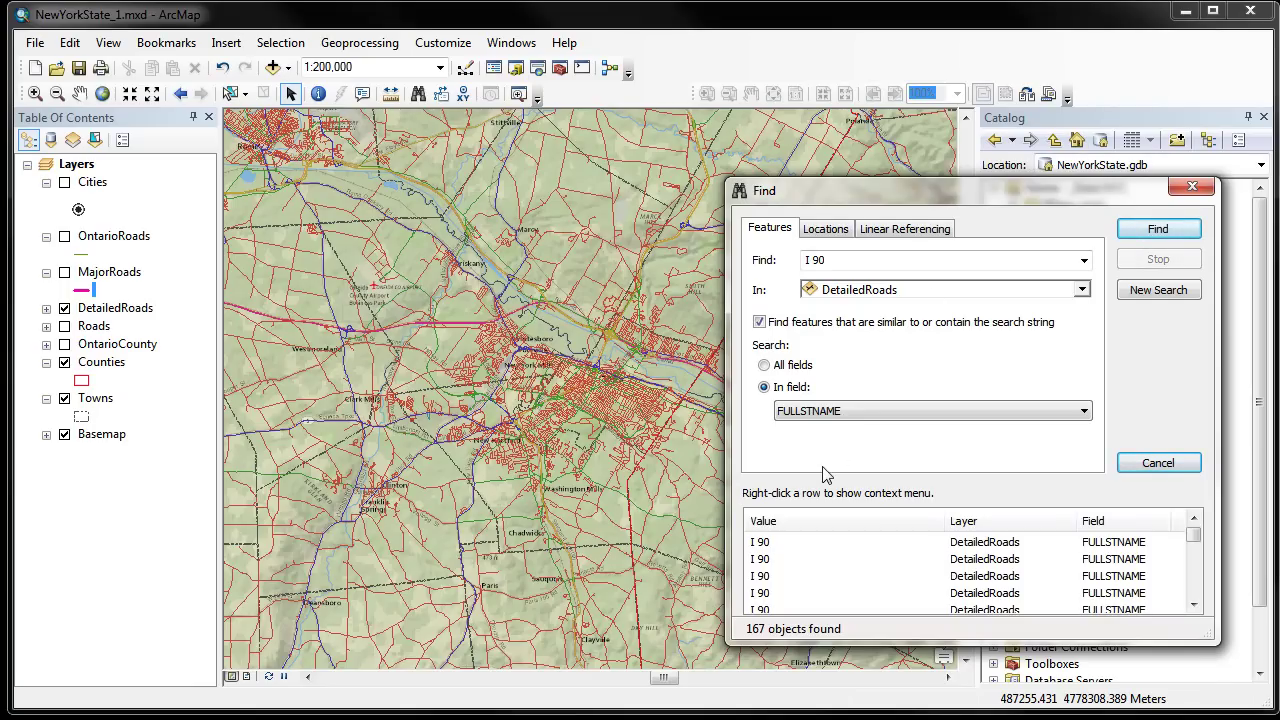
Highlight every I 90 result from first to last and zoom the map to them.
{"action": "left_click", "coordinate": [781, 545]}
{"action": "left_click", "coordinate": [778, 559]}
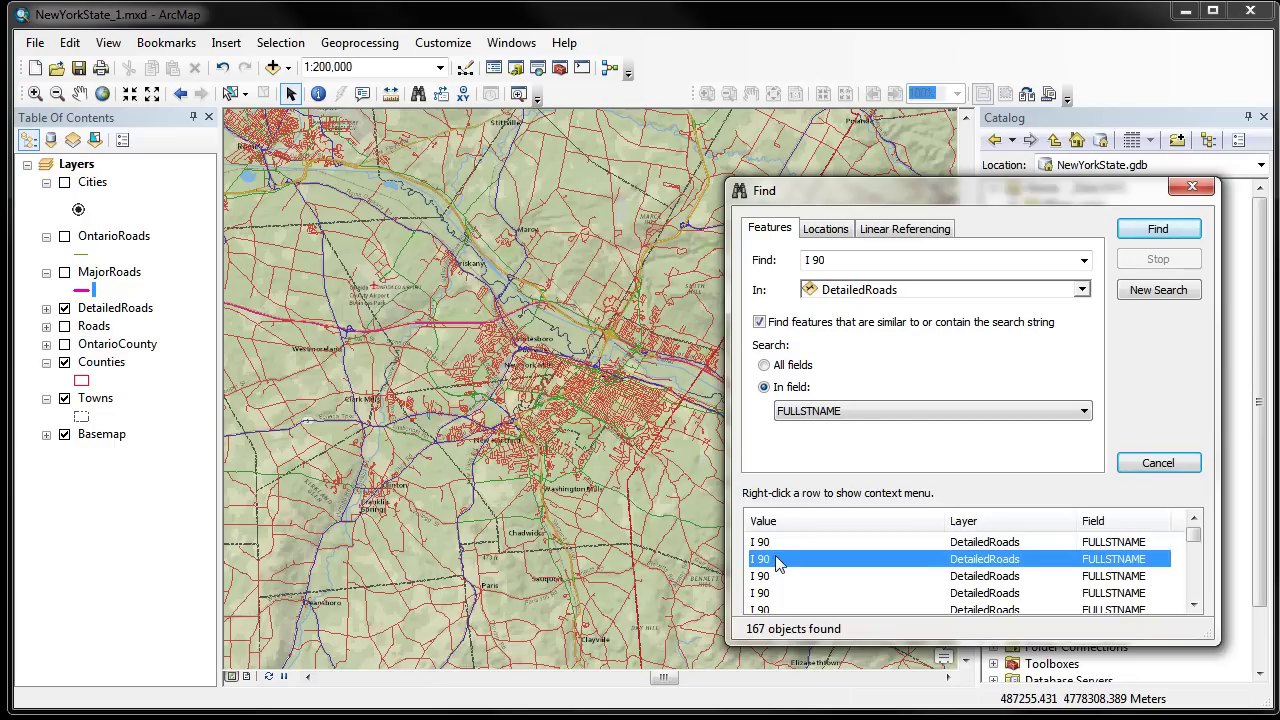
{"action": "left_click", "coordinate": [778, 545]}
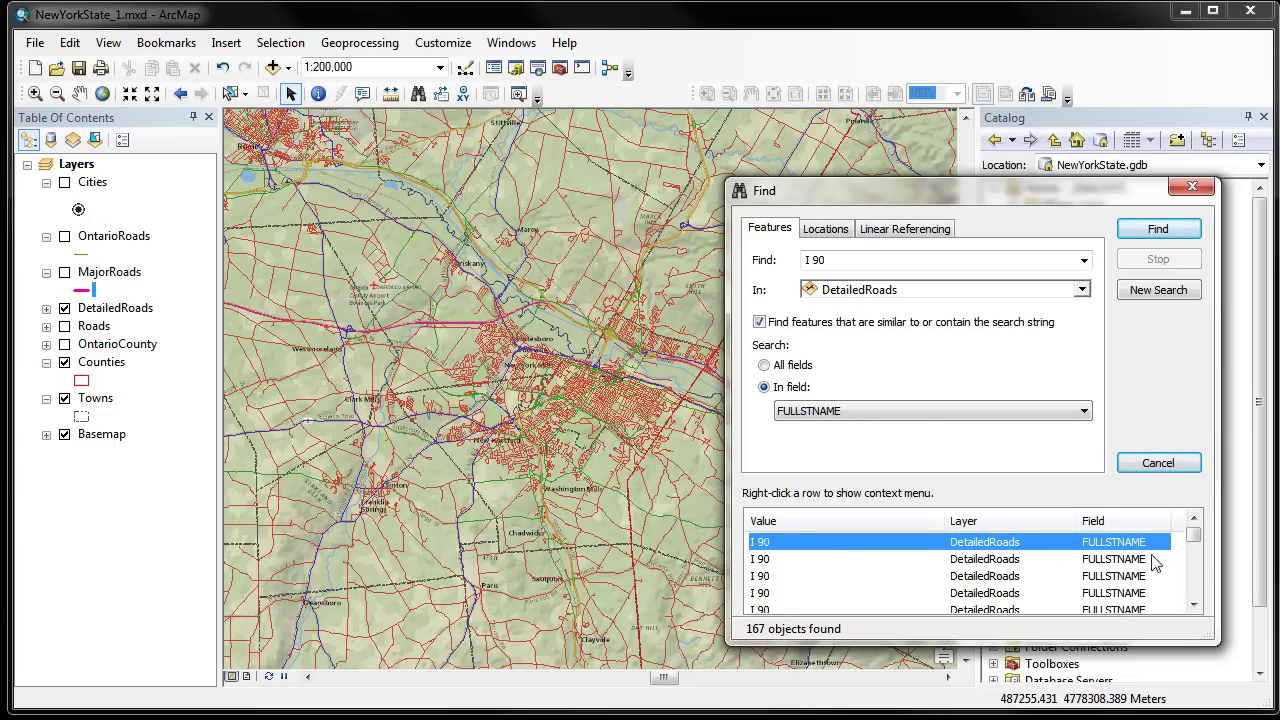
{"action": "left_click_drag", "start_coordinate": [1194, 535], "coordinate": [1195, 596]}
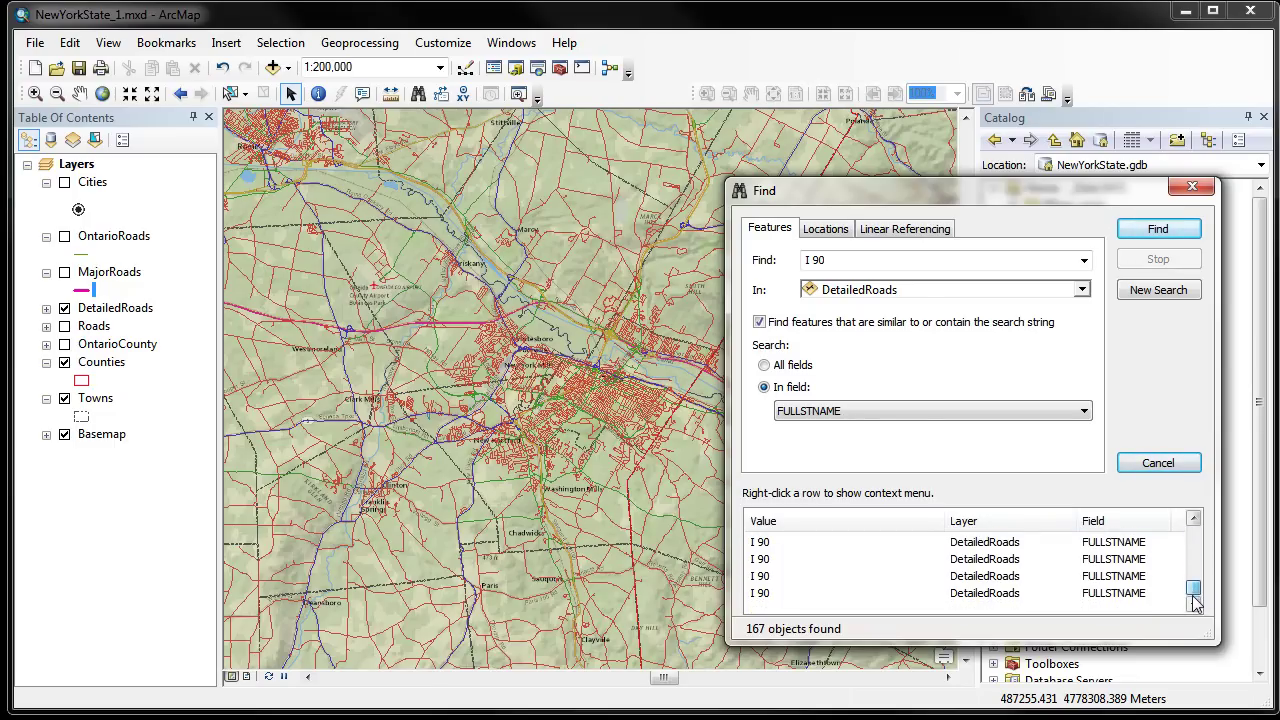
{"action": "left_click", "coordinate": [776, 594], "text": "shift"}
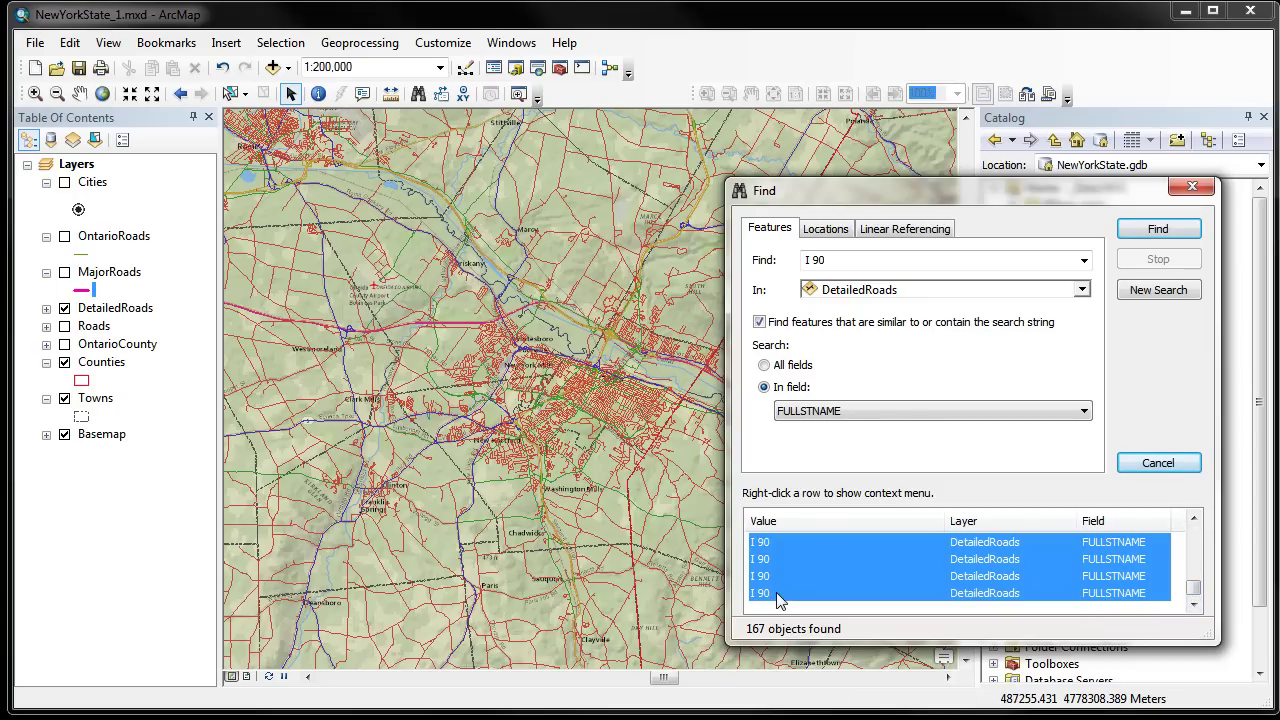
{"action": "right_click", "coordinate": [794, 572]}
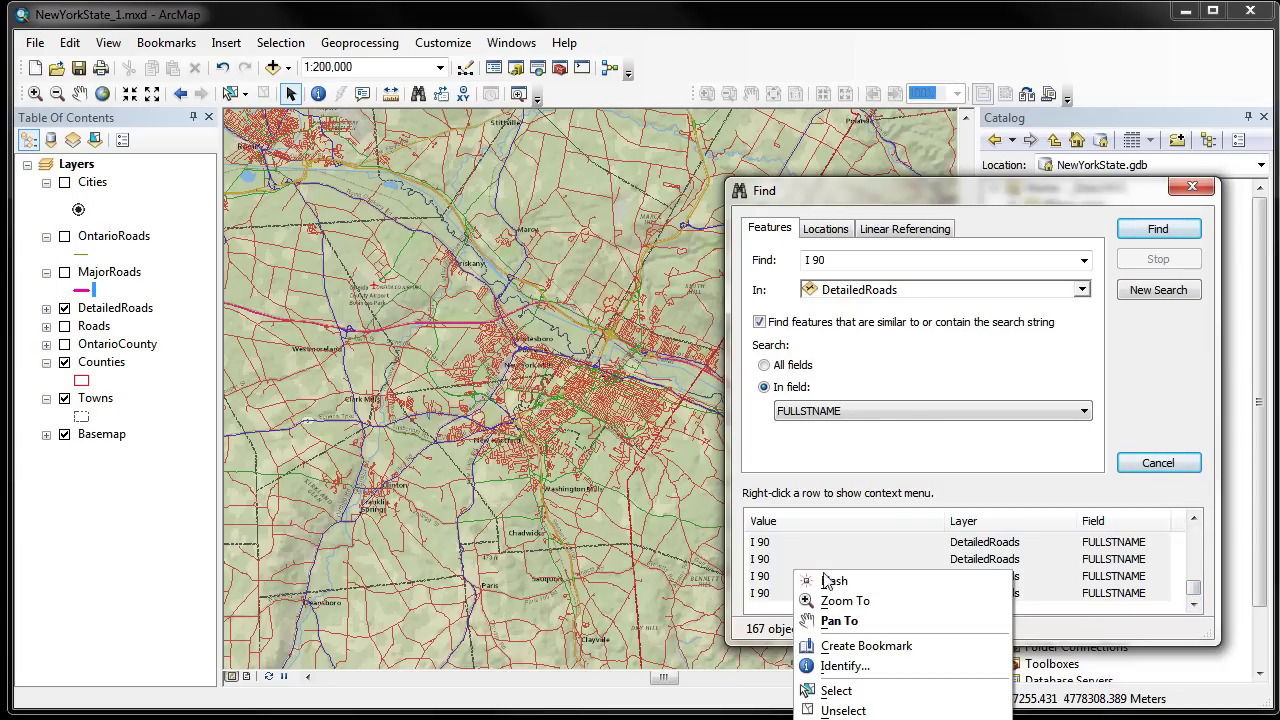
{"action": "left_click", "coordinate": [847, 601]}
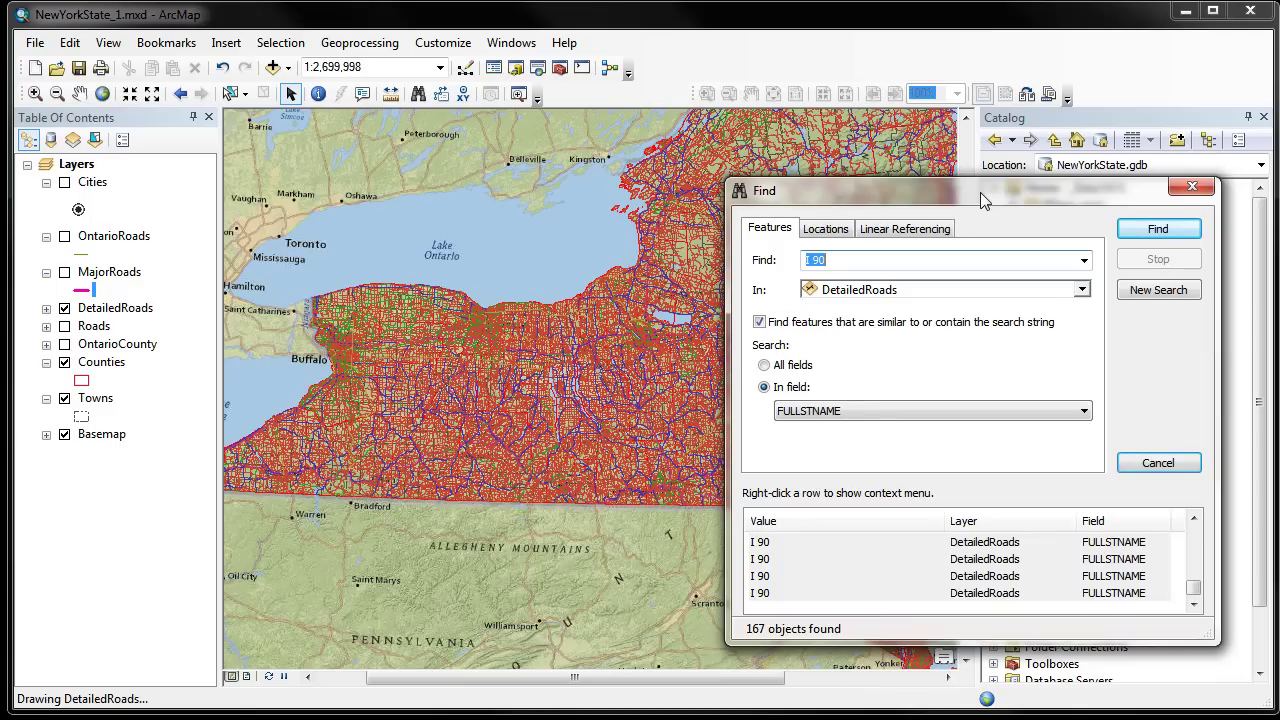
Select all the found I 90 road features on the map and close the Find dialog.
{"action": "left_click_drag", "start_coordinate": [980, 192], "coordinate": [1013, 149]}
{"action": "right_click", "coordinate": [817, 500]}
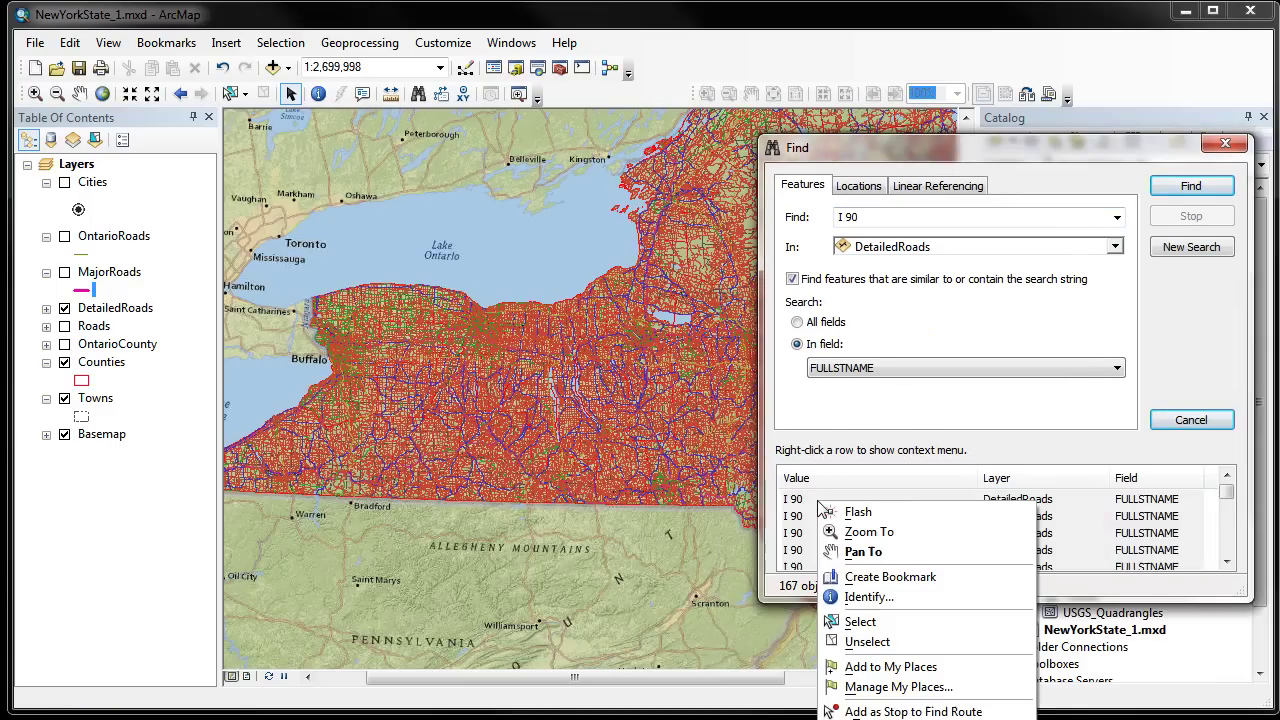
{"action": "left_click", "coordinate": [860, 622]}
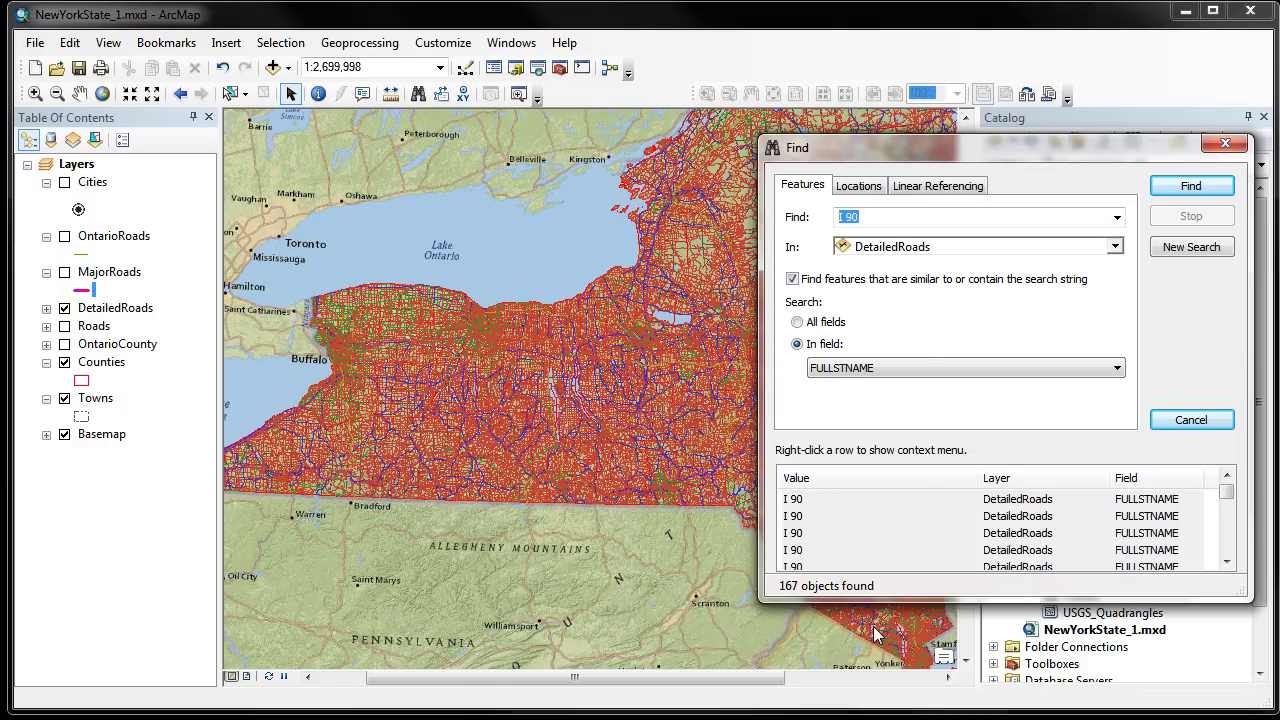
{"action": "key", "text": "ctrl+a"}
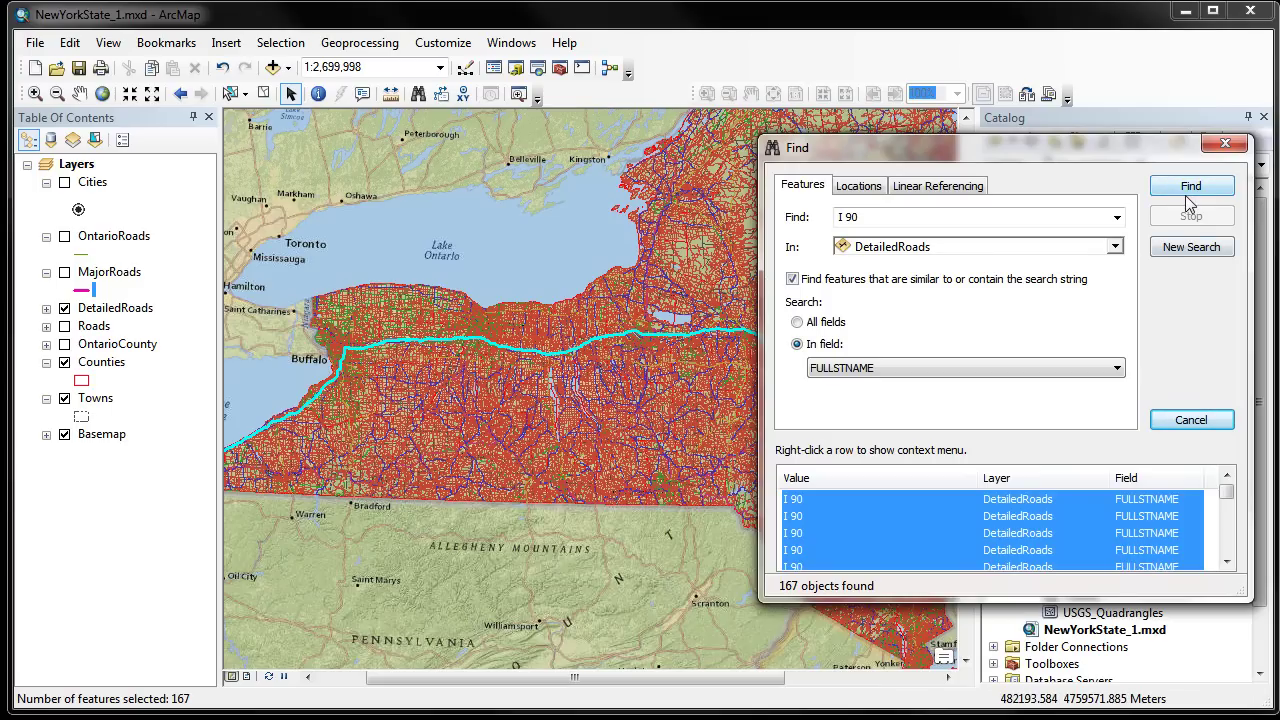
{"action": "left_click", "coordinate": [1226, 147]}
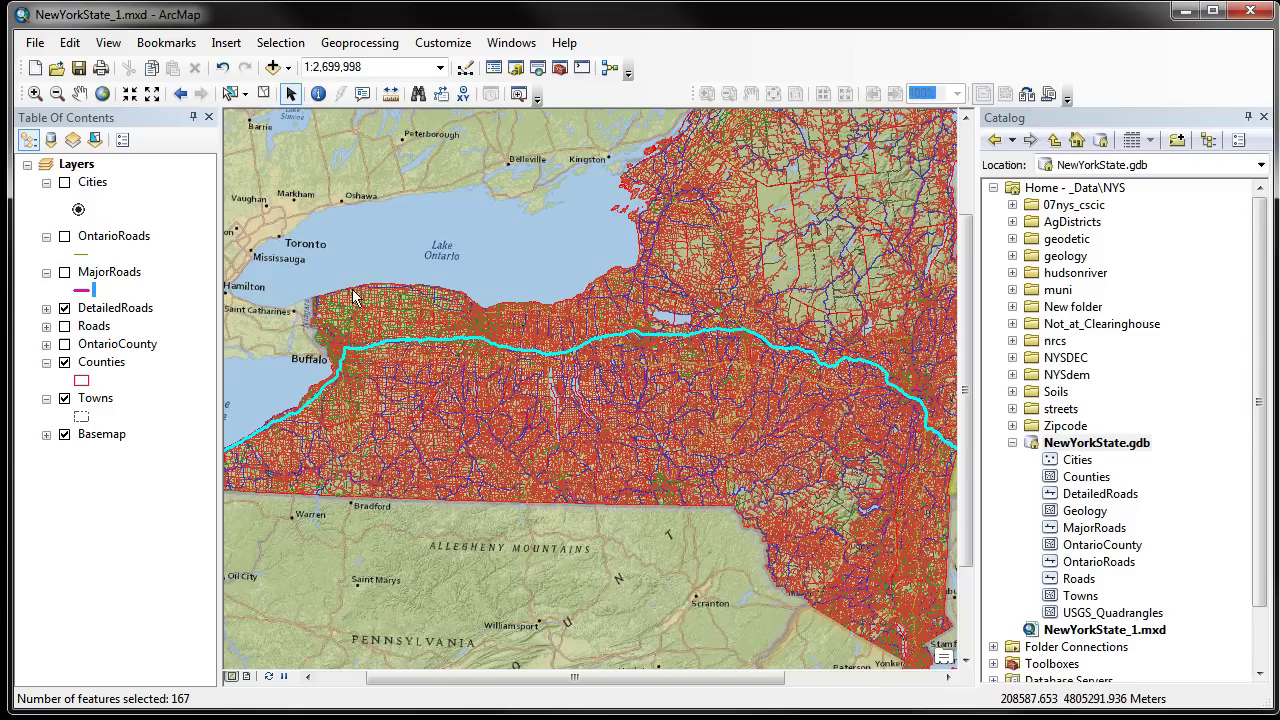
{"action": "right_click", "coordinate": [118, 312]}
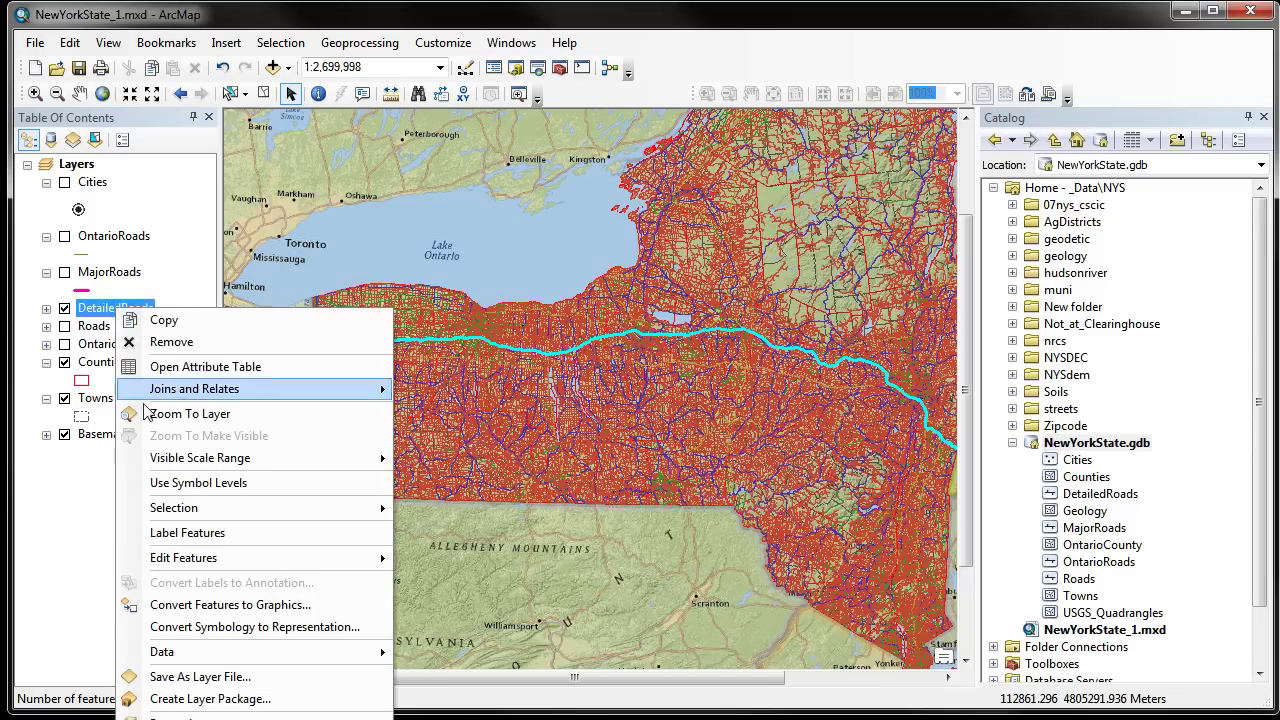
{"action": "mouse_move", "coordinate": [200, 660]}
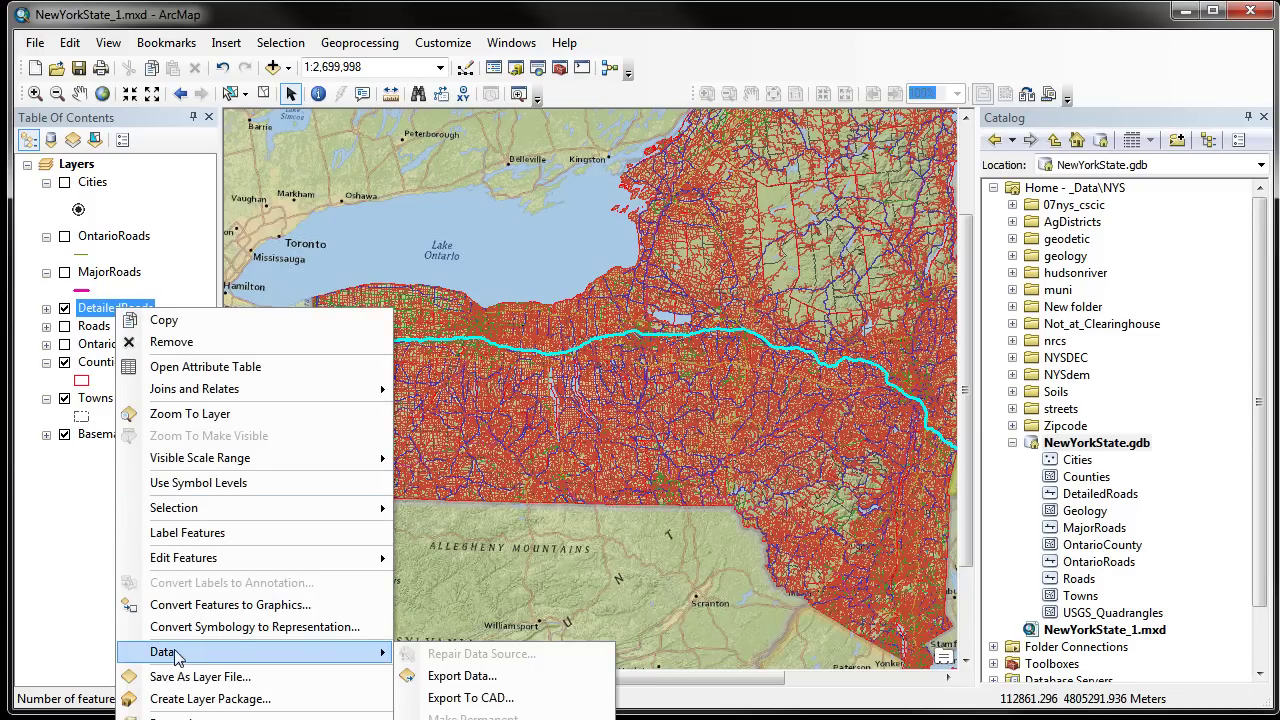
{"action": "left_click", "coordinate": [72, 585]}
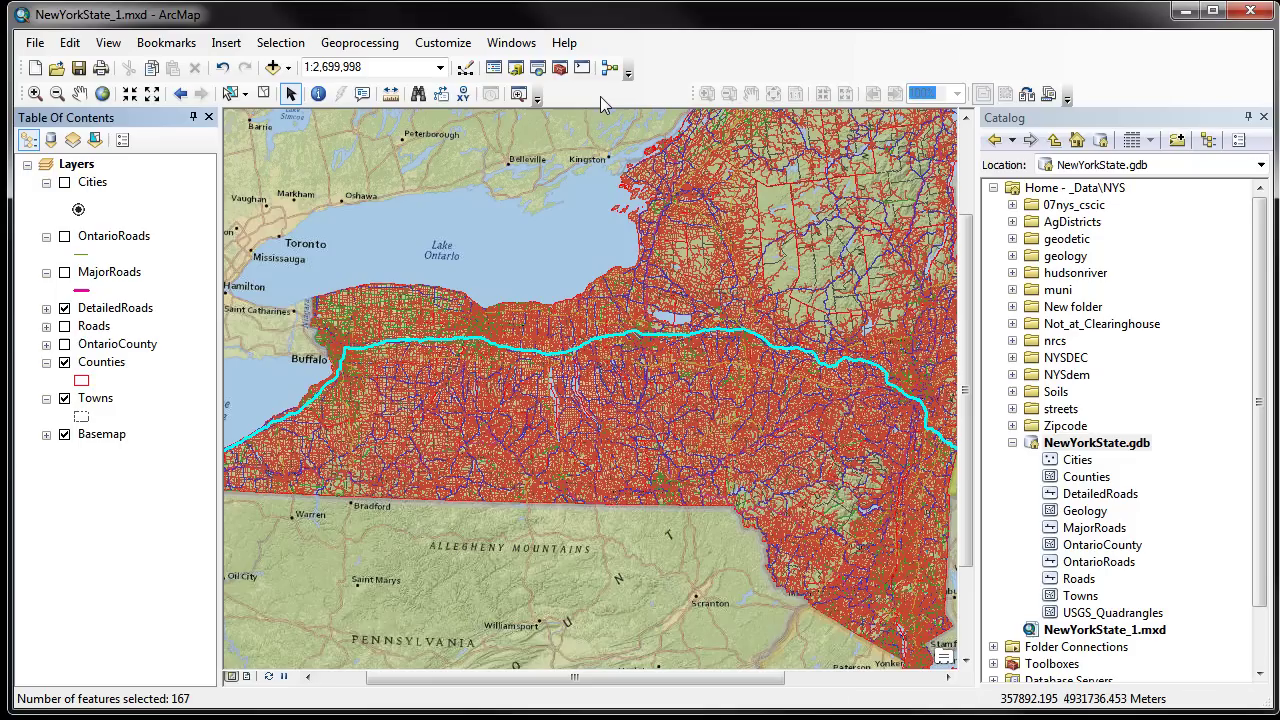
Clear the selected I 90 features and zoom the map in on central New York.
{"action": "left_click", "coordinate": [263, 95]}
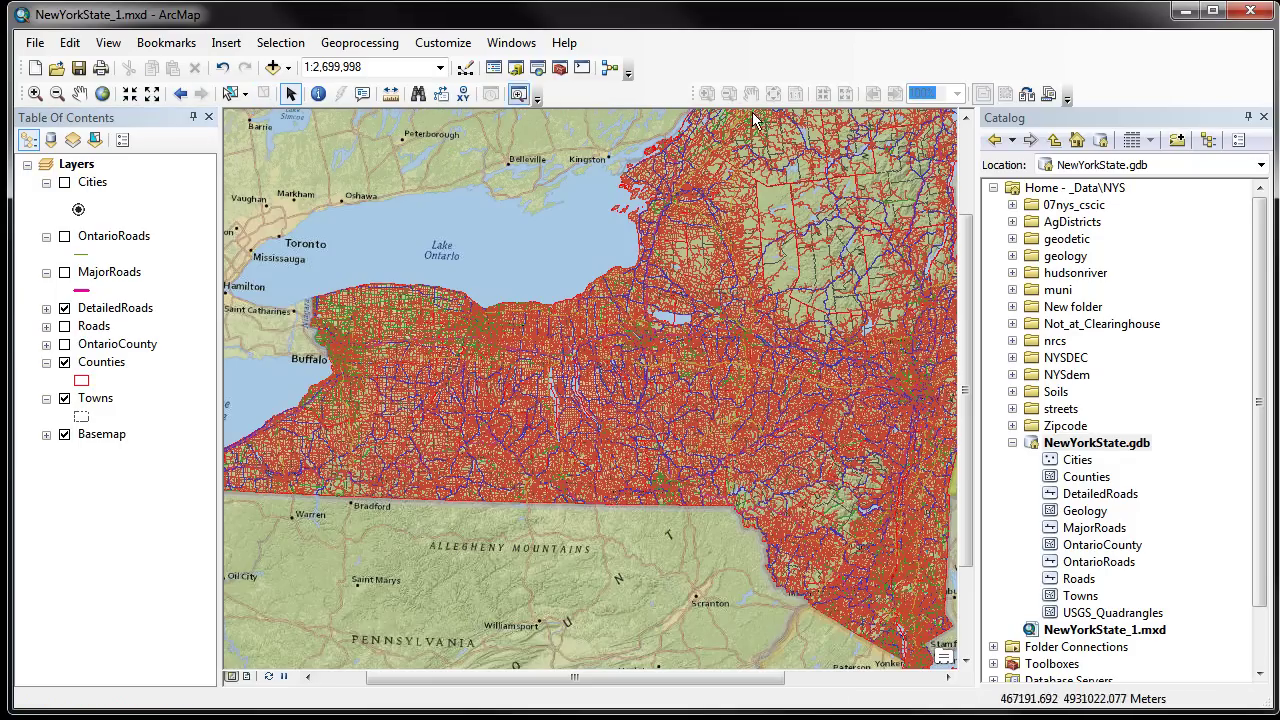
{"action": "left_click", "coordinate": [34, 93]}
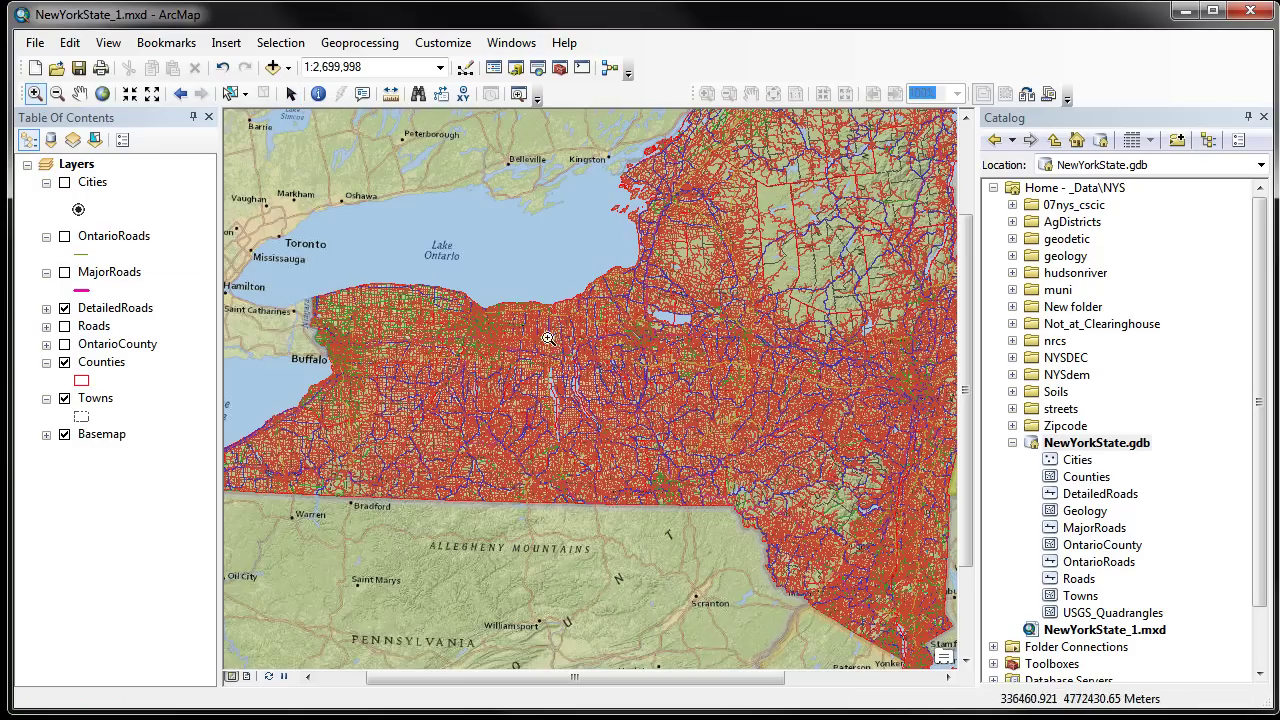
{"action": "left_click", "coordinate": [738, 404]}
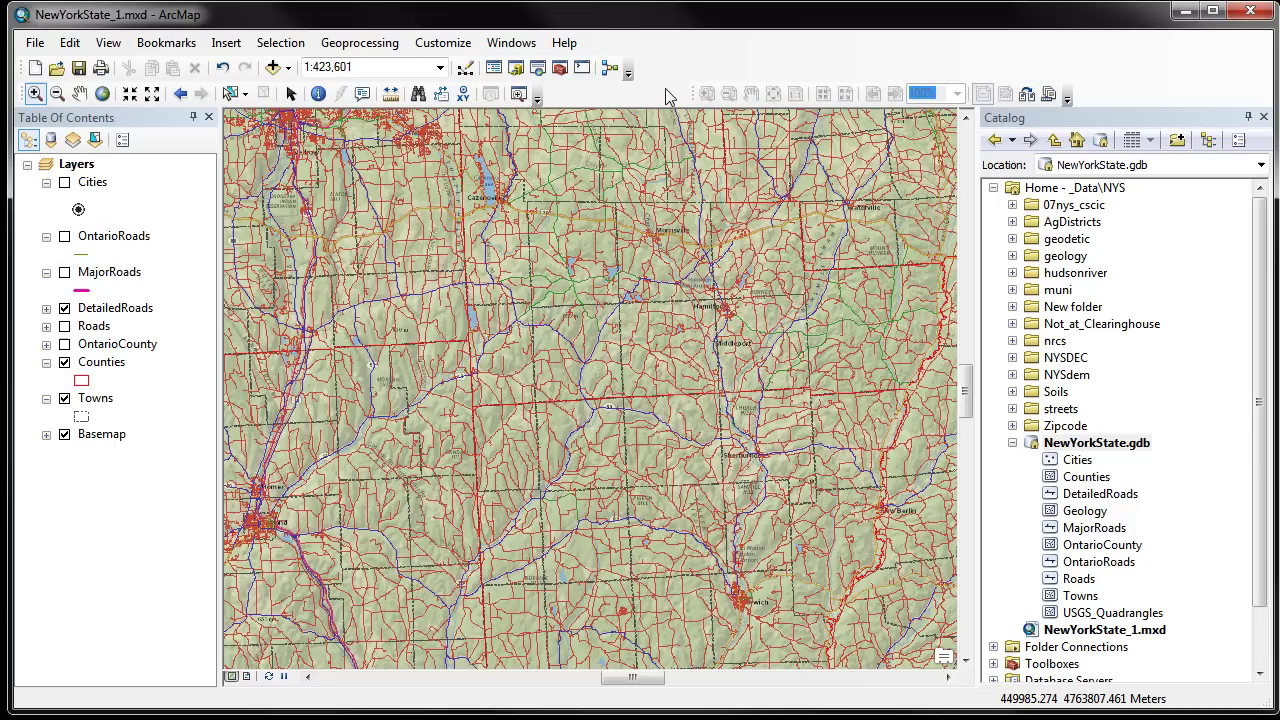
Show the Draw toolbar and review its text and shape drawing options.
{"action": "right_click", "coordinate": [667, 77]}
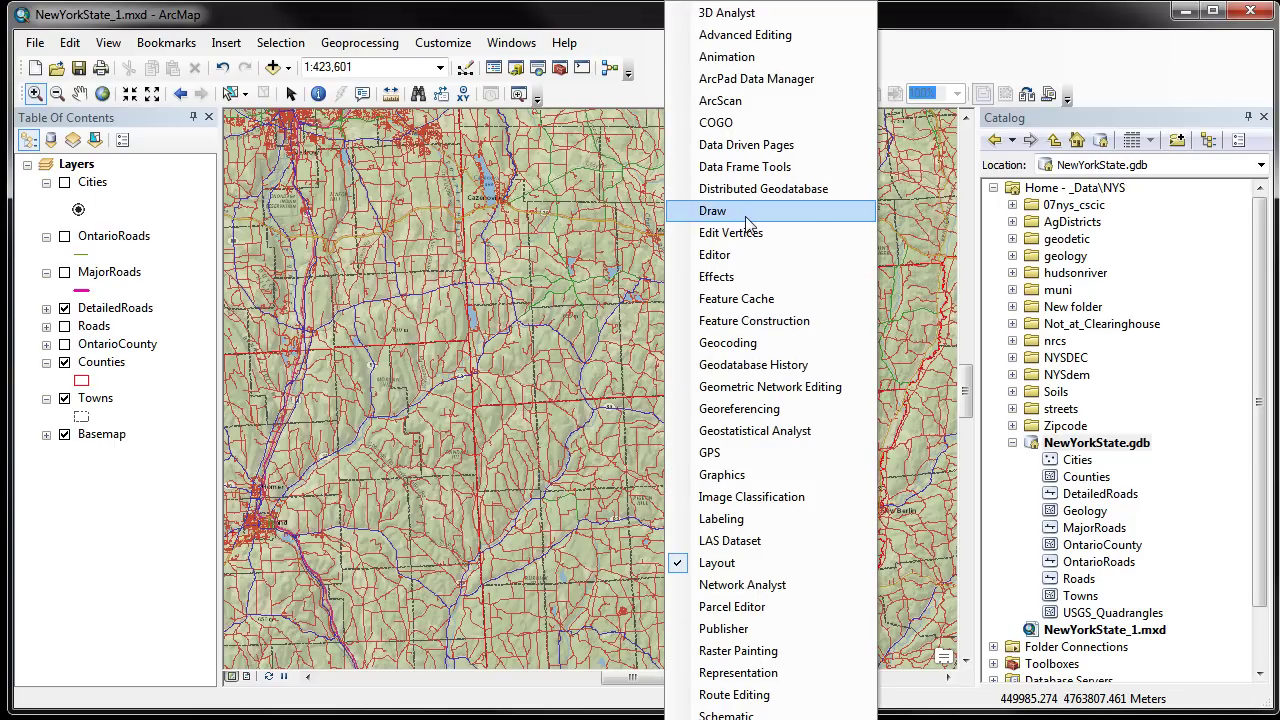
{"action": "left_click", "coordinate": [713, 211]}
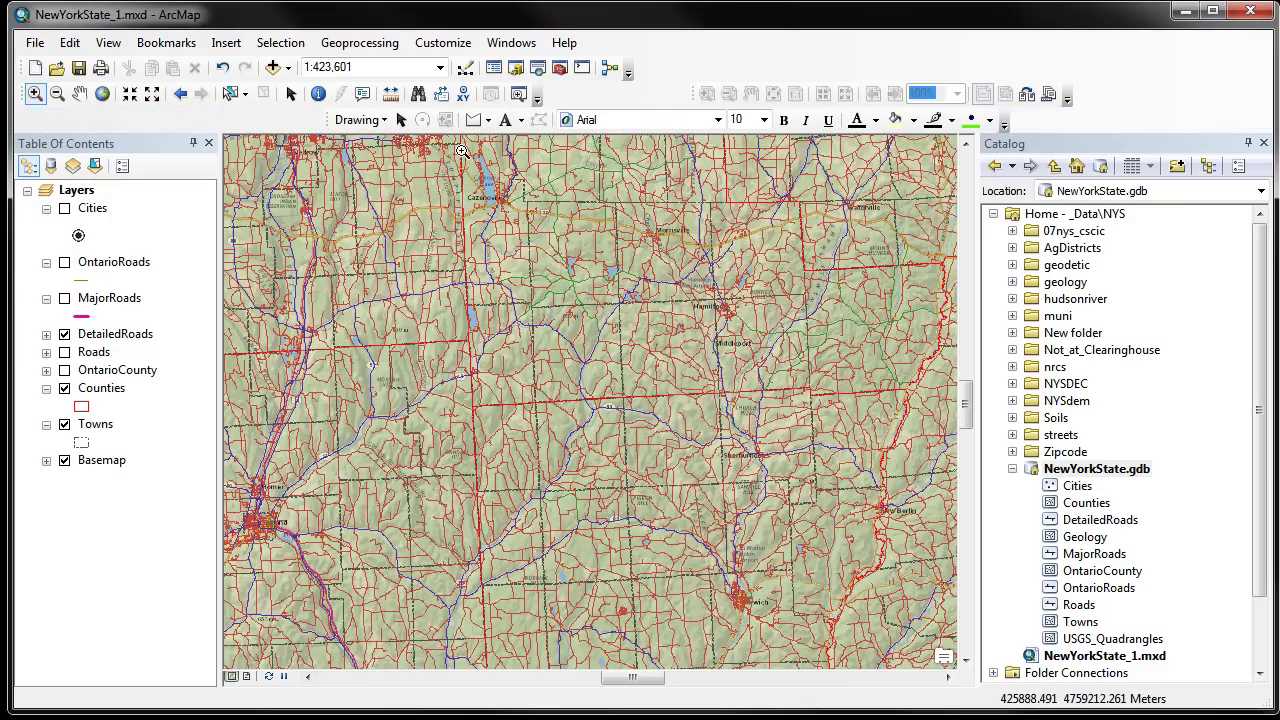
{"action": "left_click", "coordinate": [520, 120]}
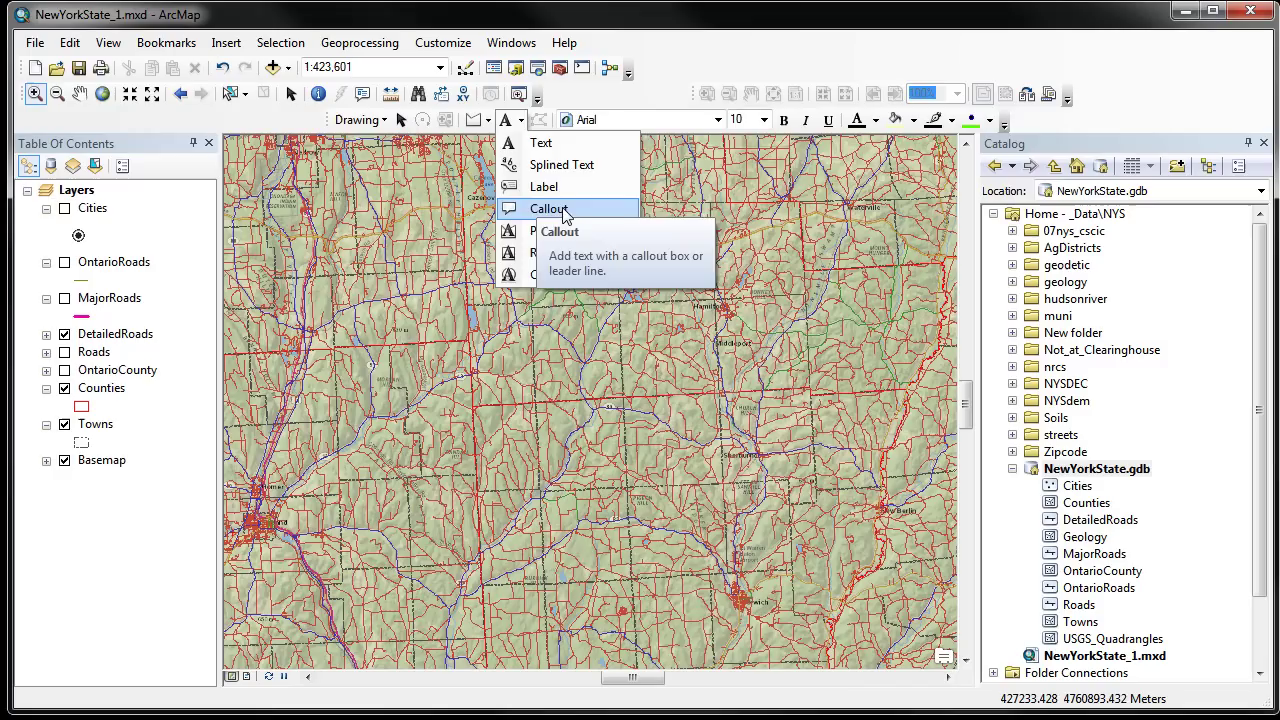
{"action": "left_click", "coordinate": [488, 120]}
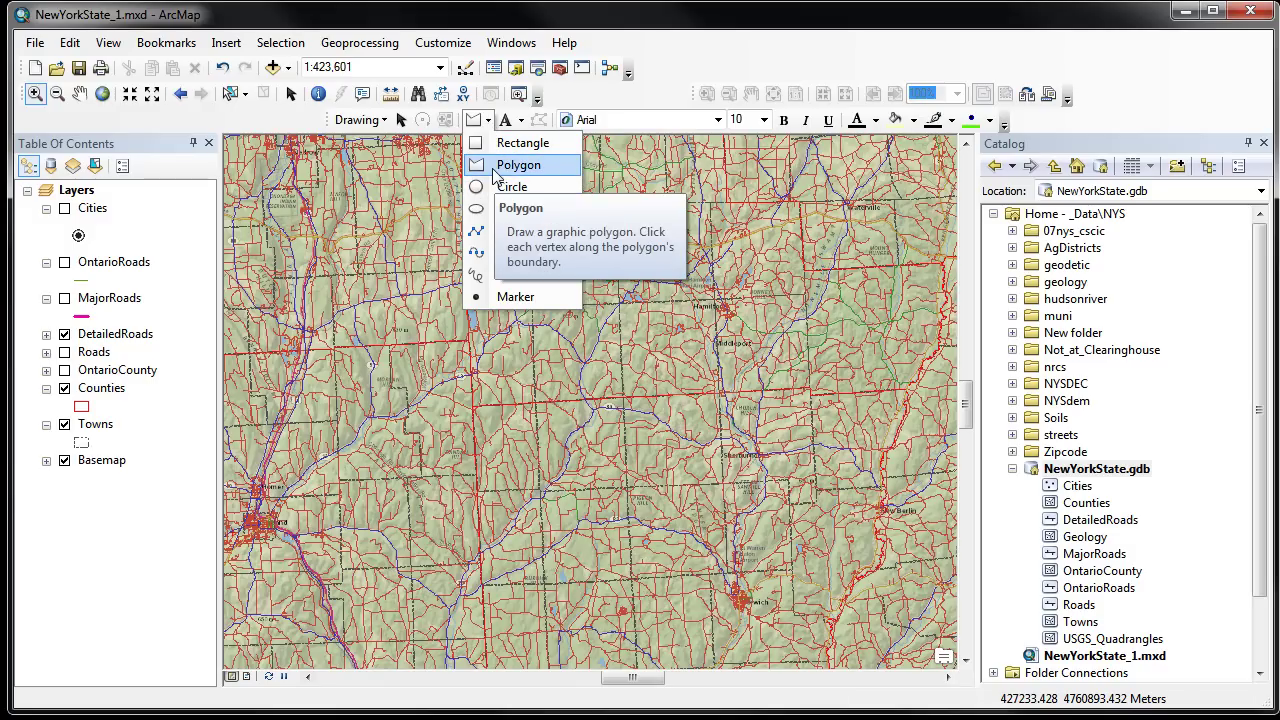
Draw a seven-sided polygon graphic on the map around Norwich.
{"action": "left_click", "coordinate": [493, 170]}
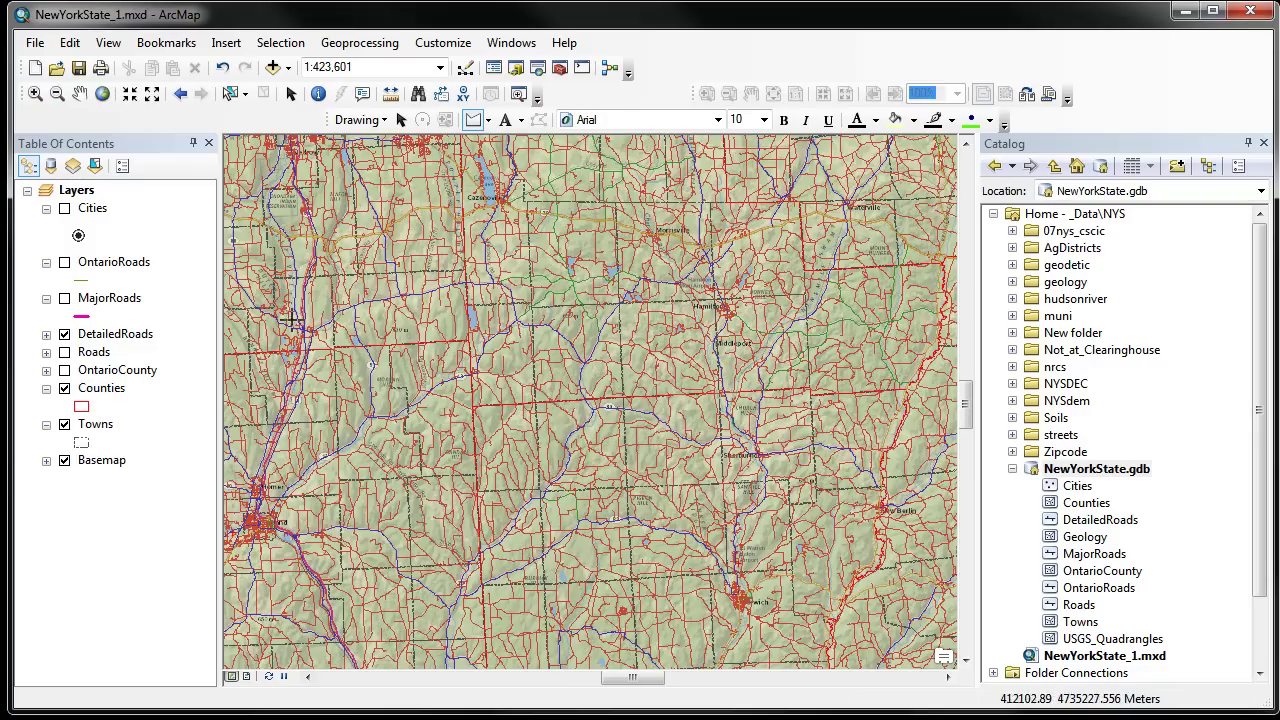
{"action": "left_click", "coordinate": [79, 93]}
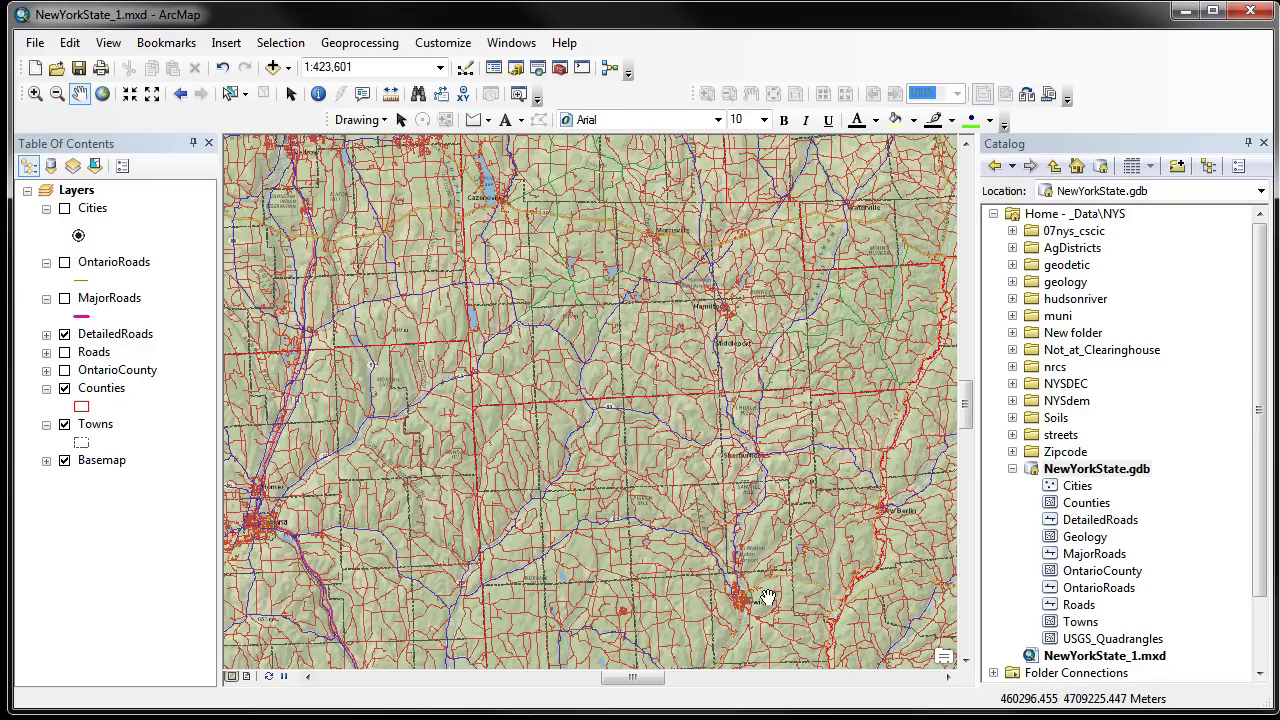
{"action": "left_click_drag", "start_coordinate": [766, 597], "coordinate": [660, 385]}
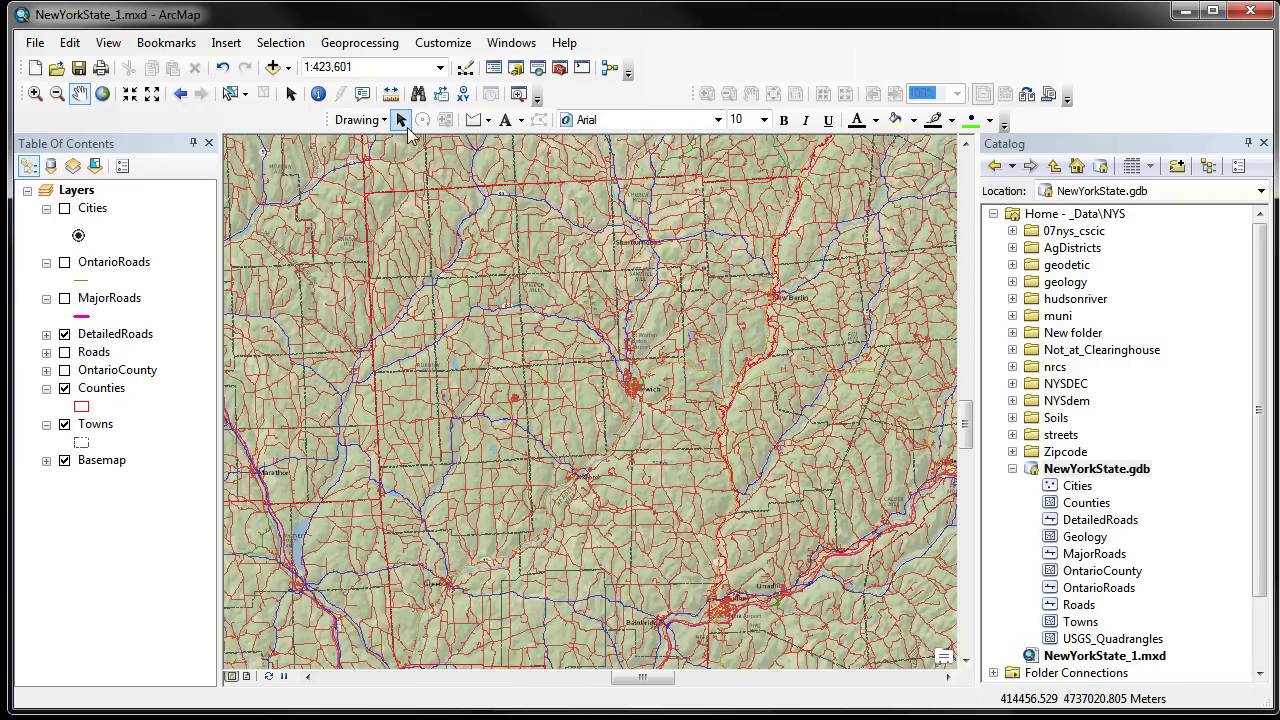
{"action": "left_click", "coordinate": [471, 121]}
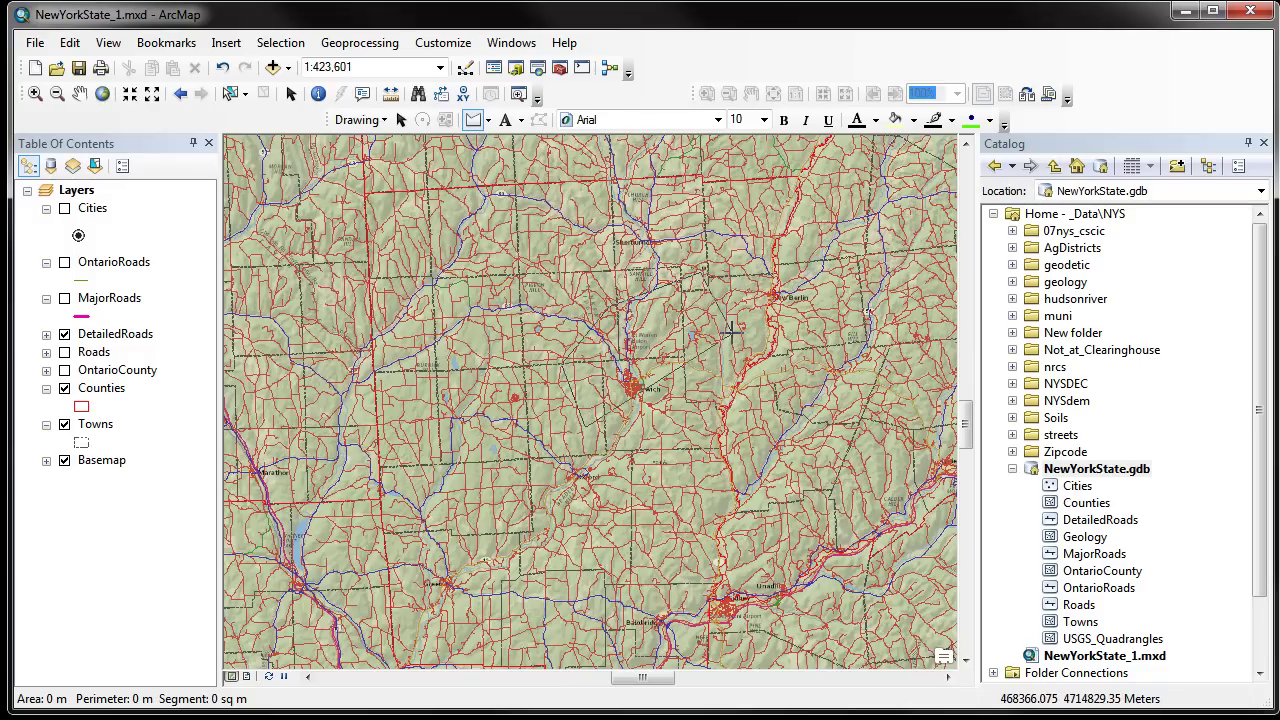
{"action": "left_click_drag", "start_coordinate": [657, 378], "coordinate": [655, 482]}
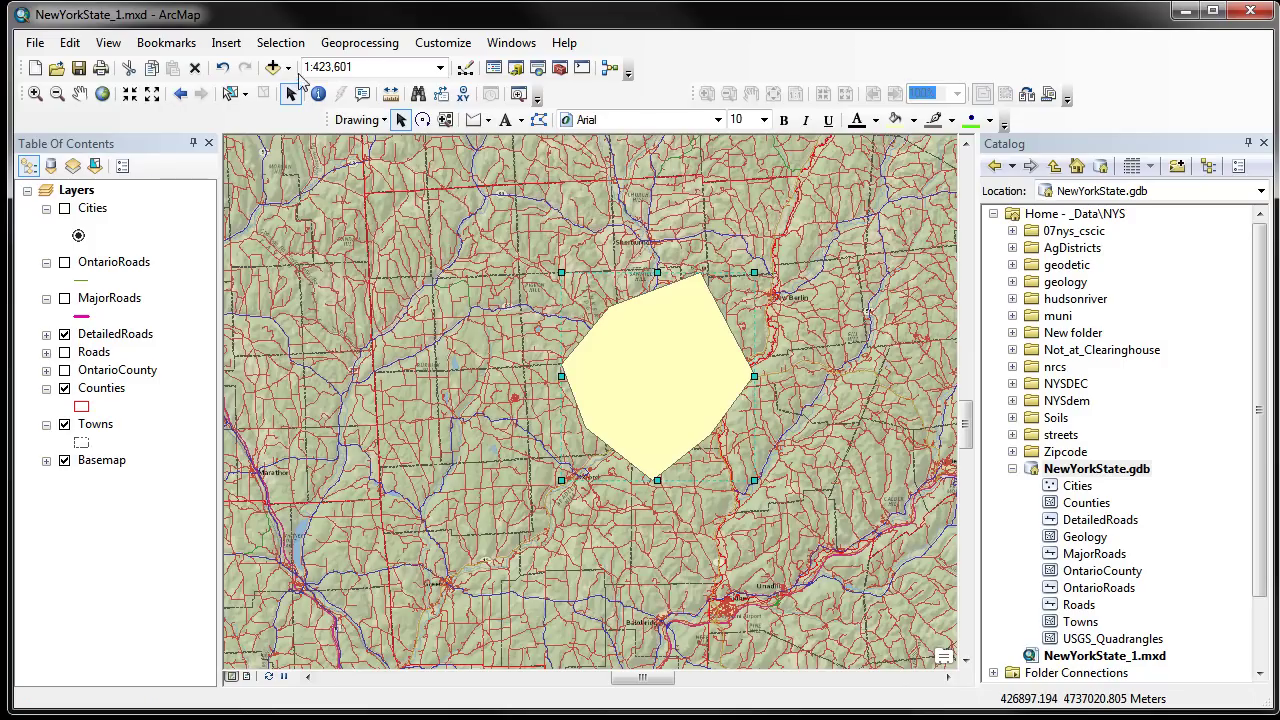
Select the features of all selectable layers that touch the polygon graphic, using Select By Graphics.
{"action": "left_click", "coordinate": [281, 43]}
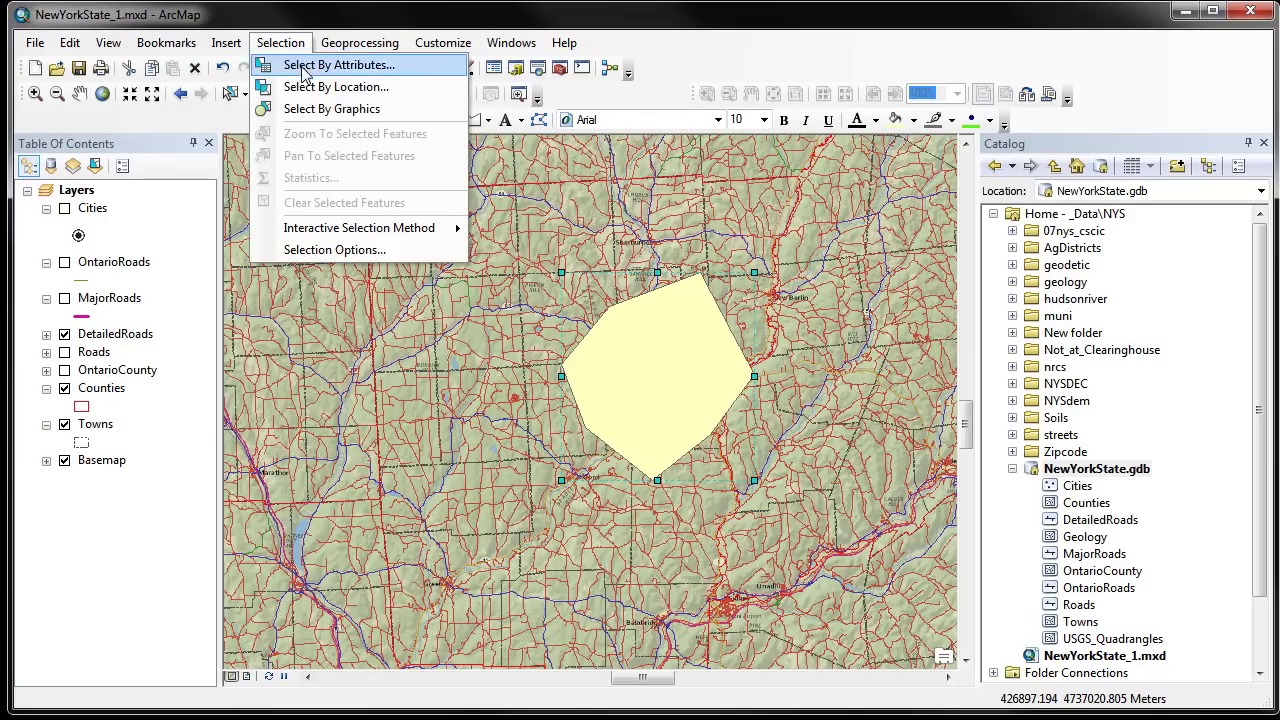
{"action": "left_click", "coordinate": [404, 113]}
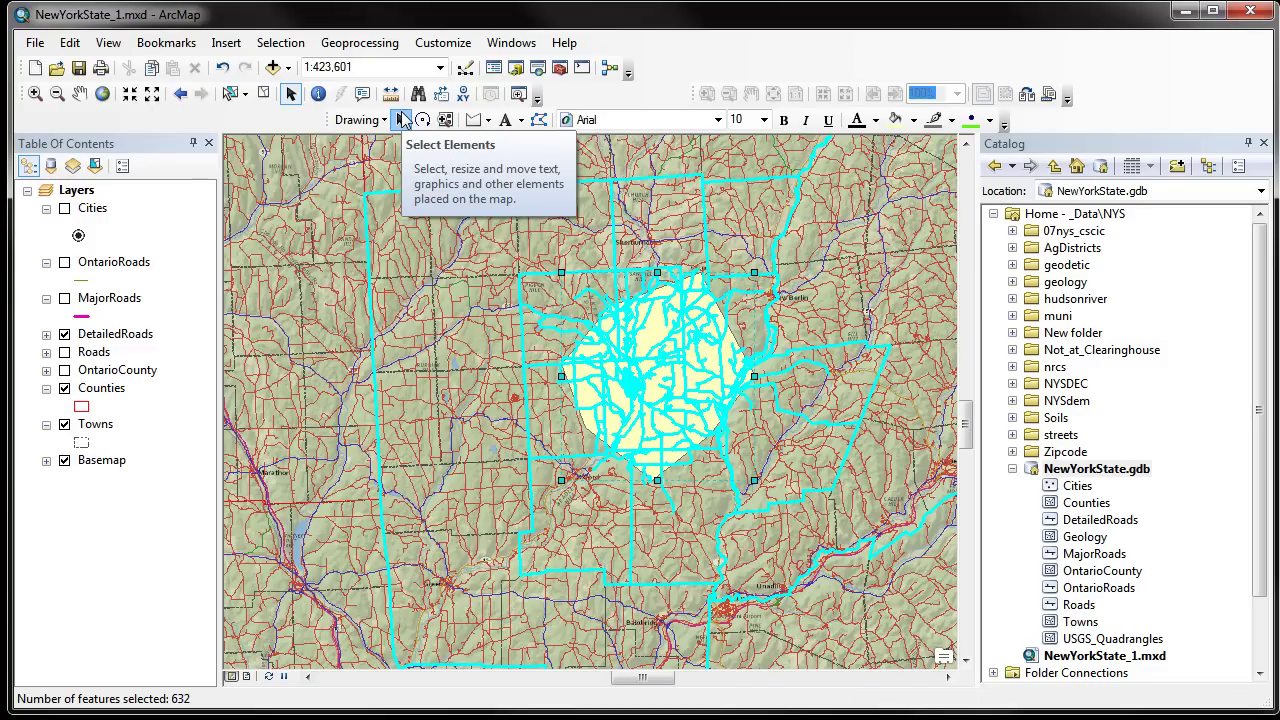
{"action": "left_click", "coordinate": [401, 119]}
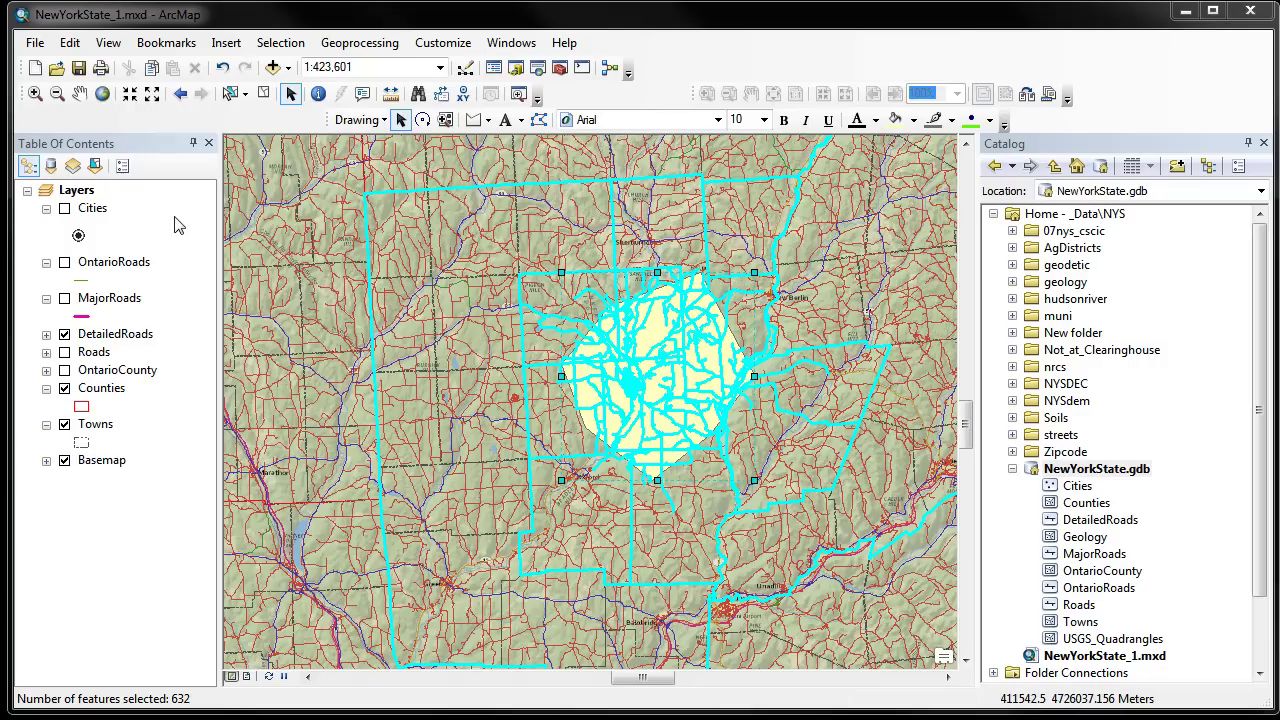
List the layers by selection and turn off selectability for every layer except DetailedRoads.
{"action": "left_click", "coordinate": [96, 167]}
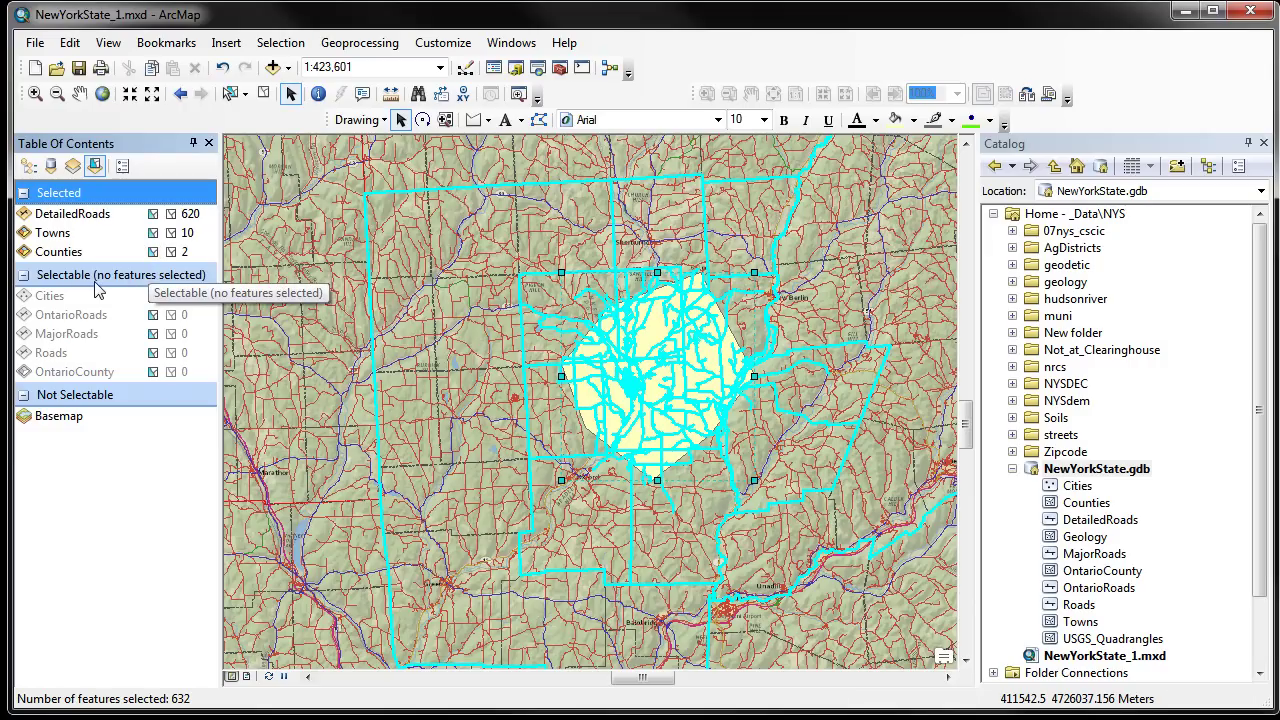
{"action": "left_click", "coordinate": [153, 381]}
{"action": "left_click", "coordinate": [153, 352]}
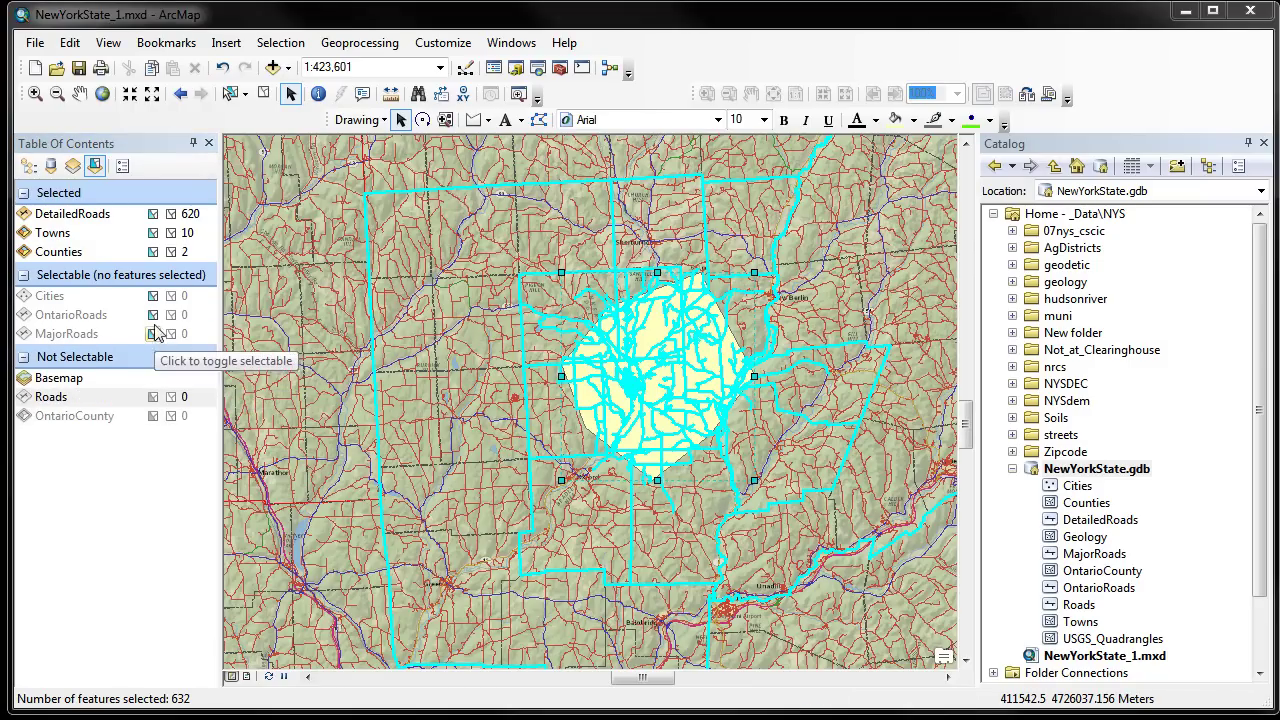
{"action": "left_click", "coordinate": [153, 334]}
{"action": "left_click", "coordinate": [153, 314]}
{"action": "left_click", "coordinate": [153, 295]}
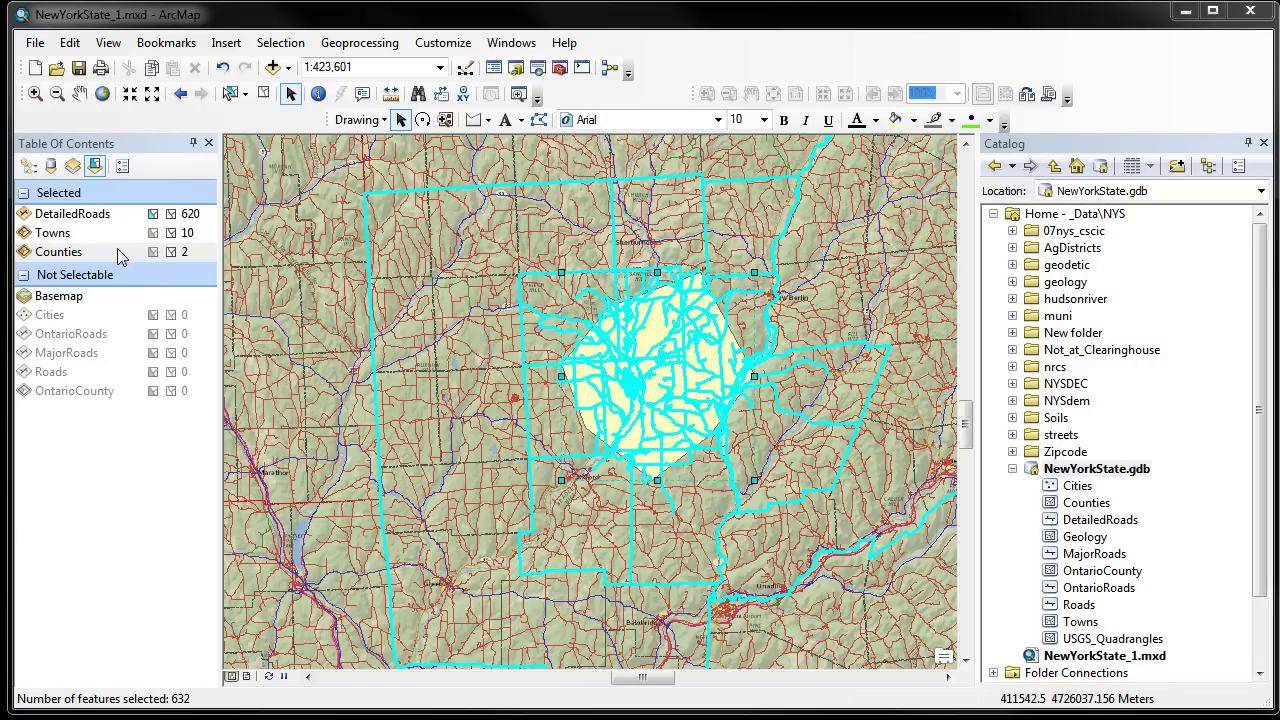
Clear the current selection and use Select By Graphics to select only the DetailedRoads features touching the polygon.
{"action": "left_click", "coordinate": [265, 95]}
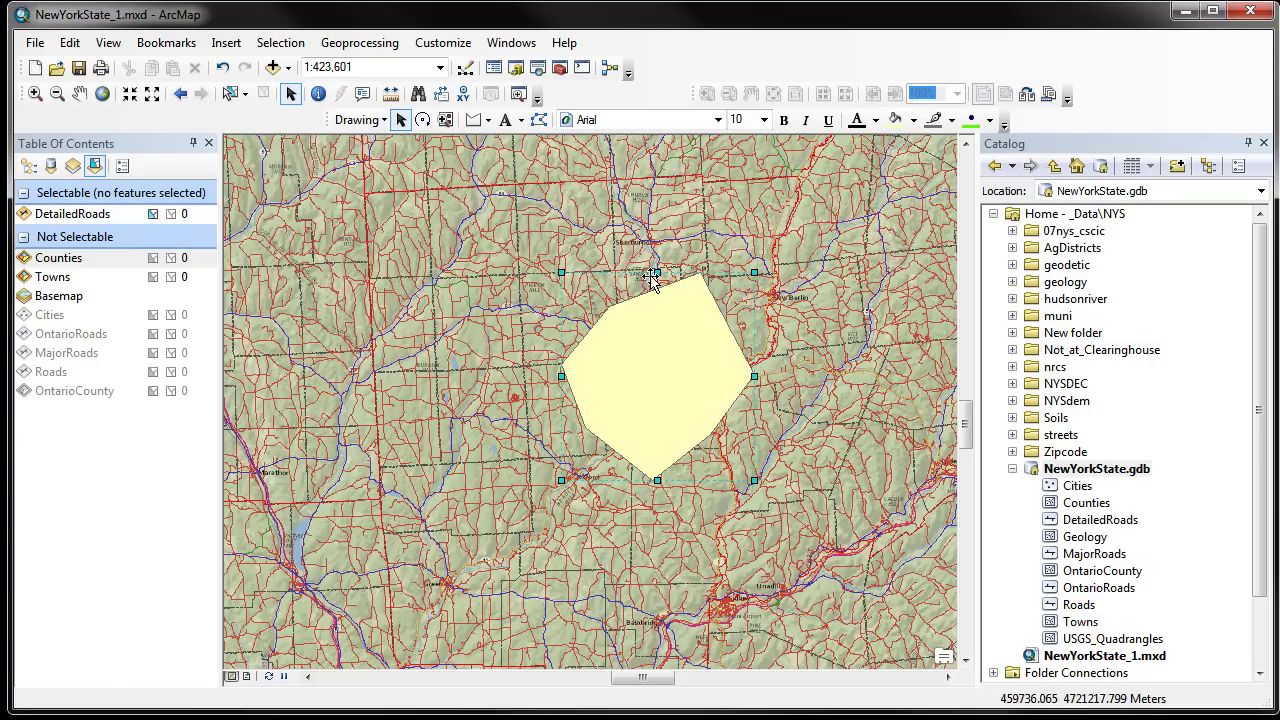
{"action": "left_click", "coordinate": [645, 387]}
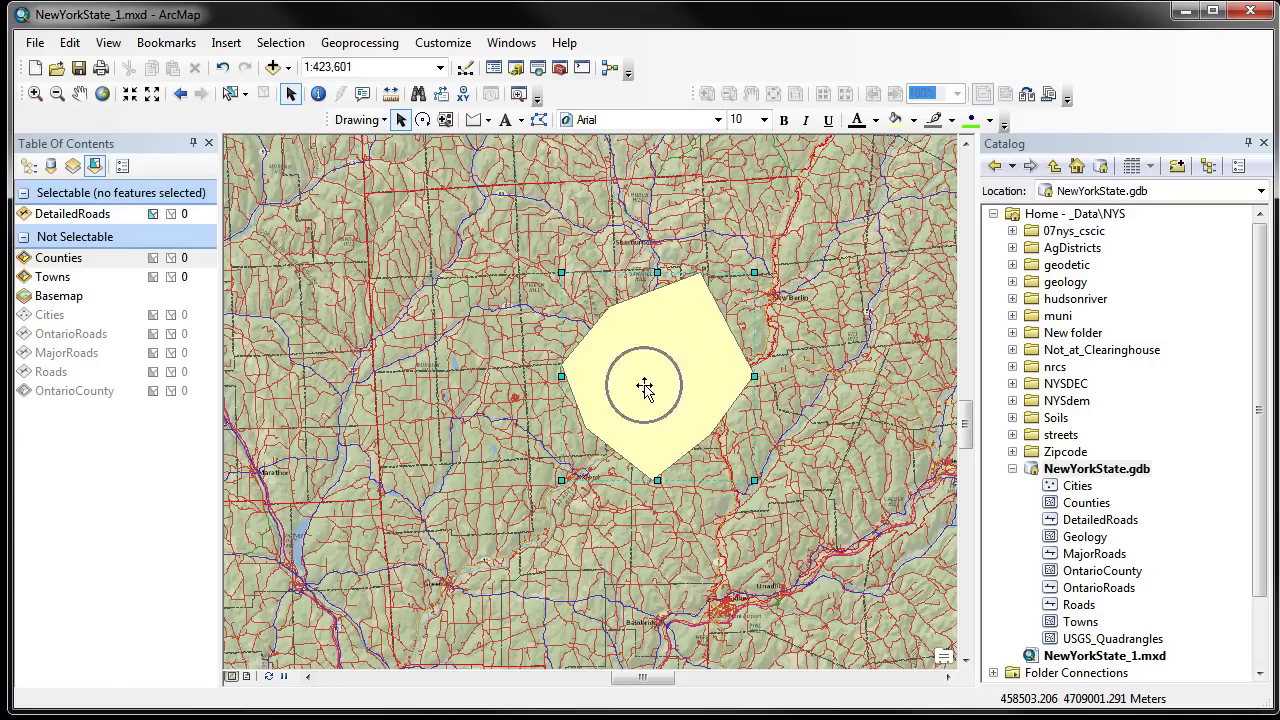
{"action": "left_click", "coordinate": [280, 43]}
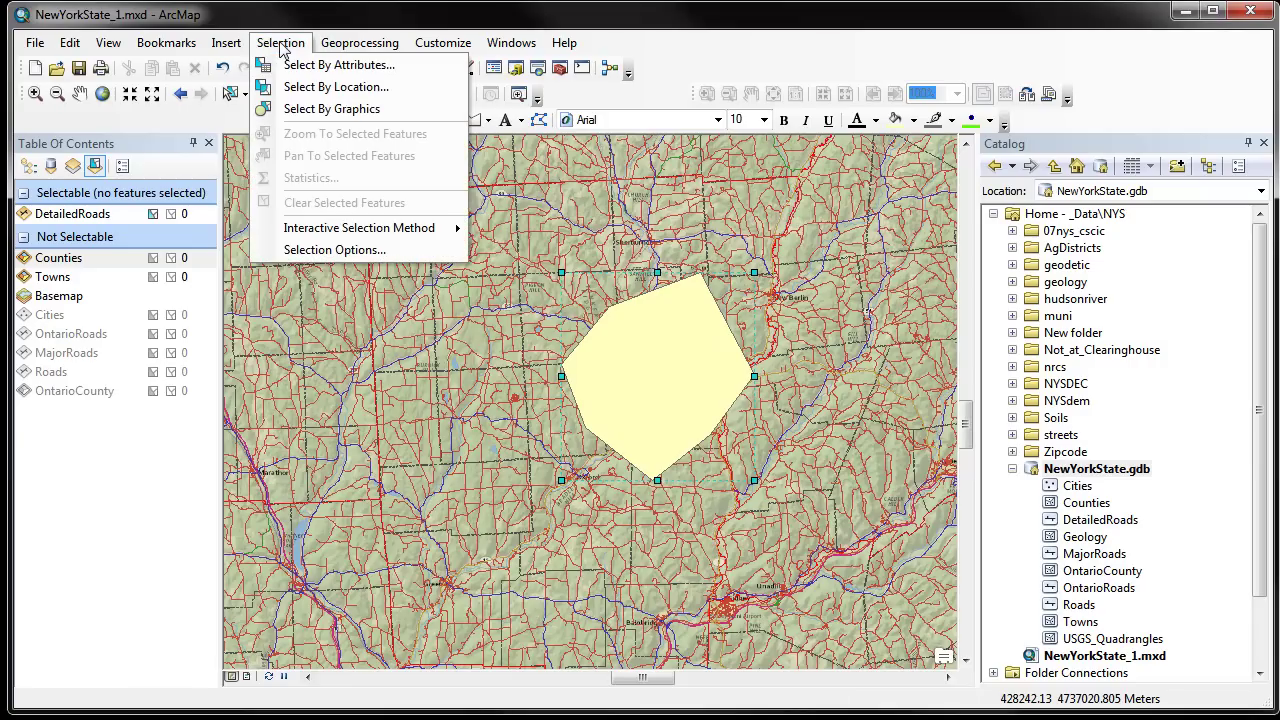
{"action": "left_click", "coordinate": [331, 109]}
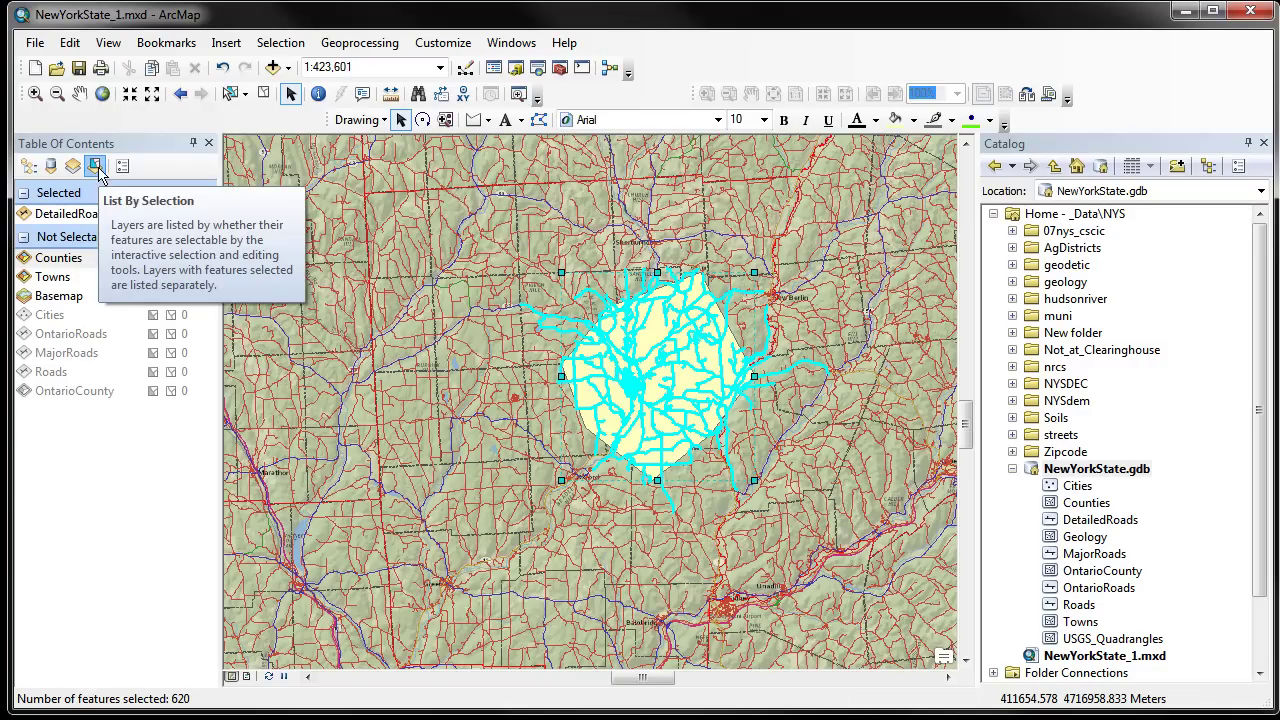
Return the layer list to drawing order and zoom the map to the selected DetailedRoads features.
{"action": "left_click", "coordinate": [29, 166]}
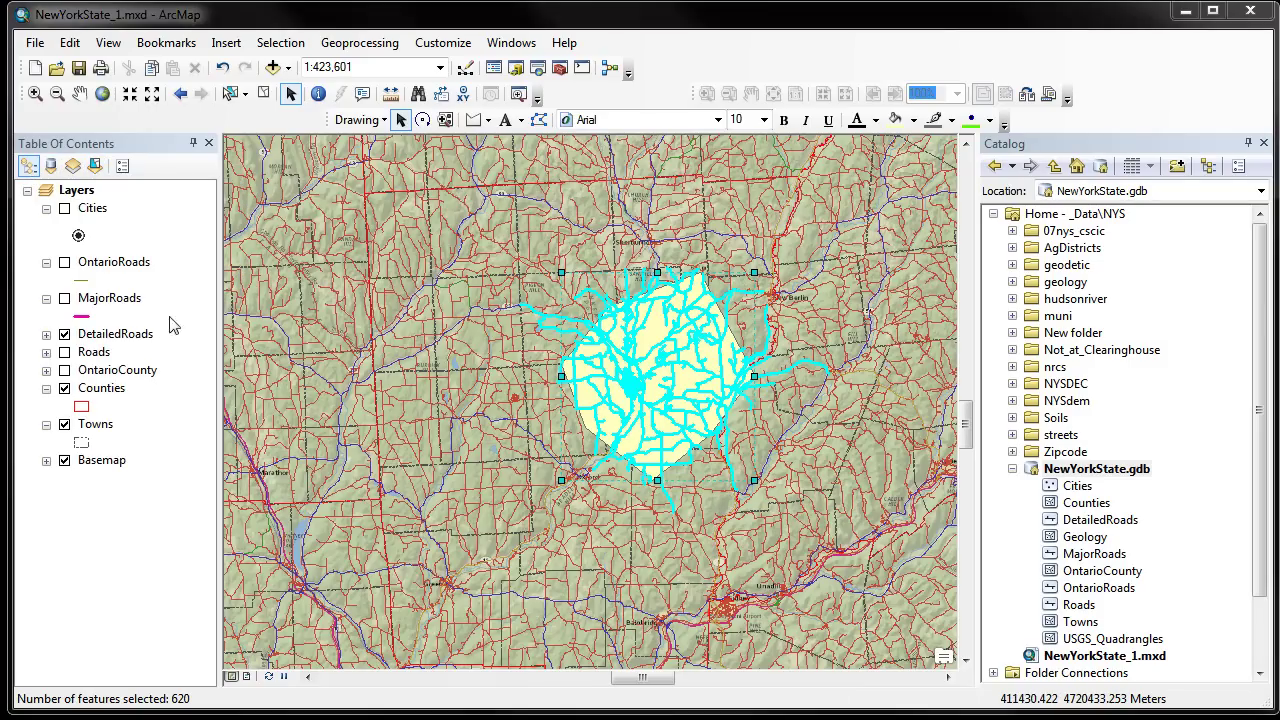
{"action": "right_click", "coordinate": [127, 346]}
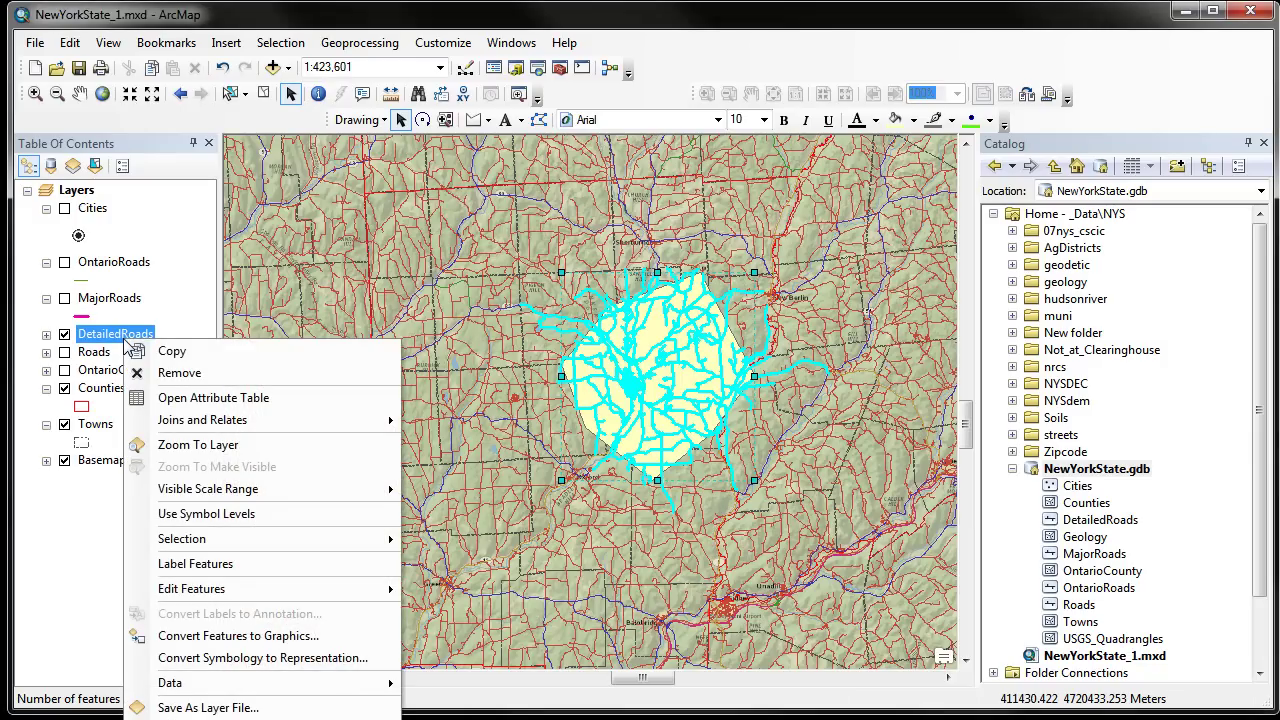
{"action": "mouse_move", "coordinate": [288, 546]}
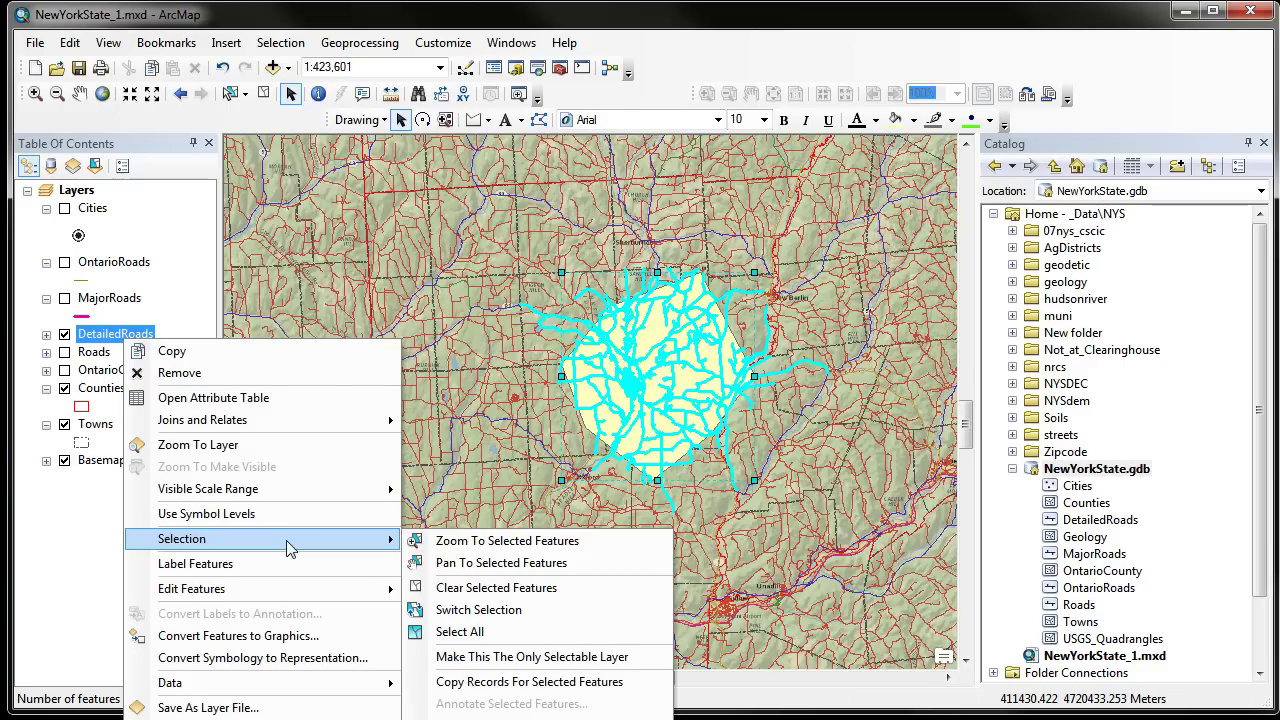
{"action": "left_click", "coordinate": [507, 541]}
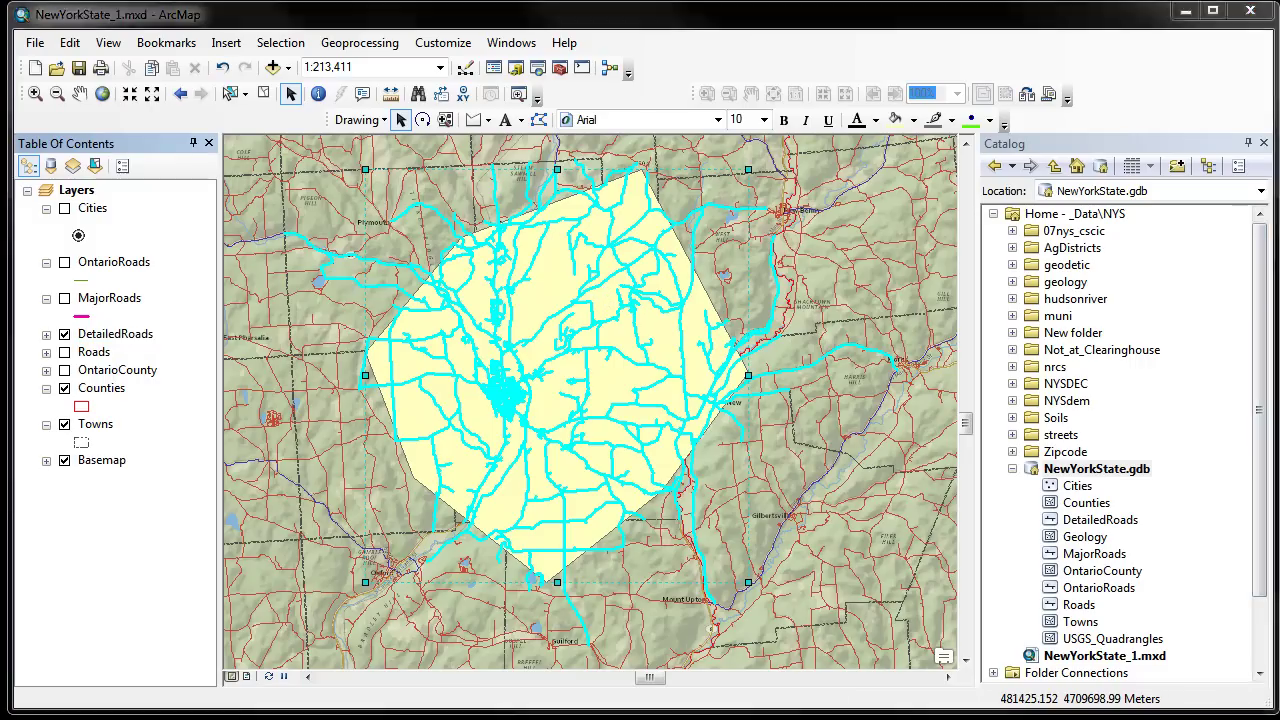
Clear the selected road features and delete the polygon graphic around Norwich.
{"action": "left_click", "coordinate": [264, 93]}
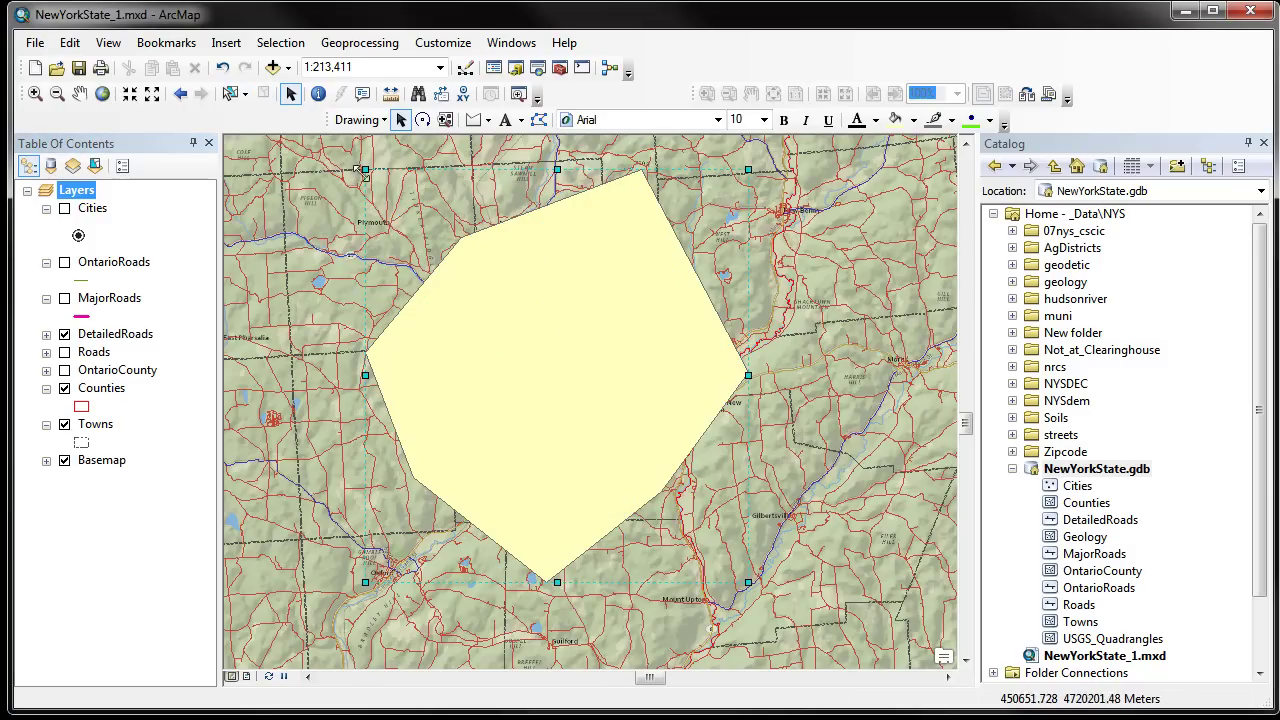
{"action": "left_click", "coordinate": [555, 301]}
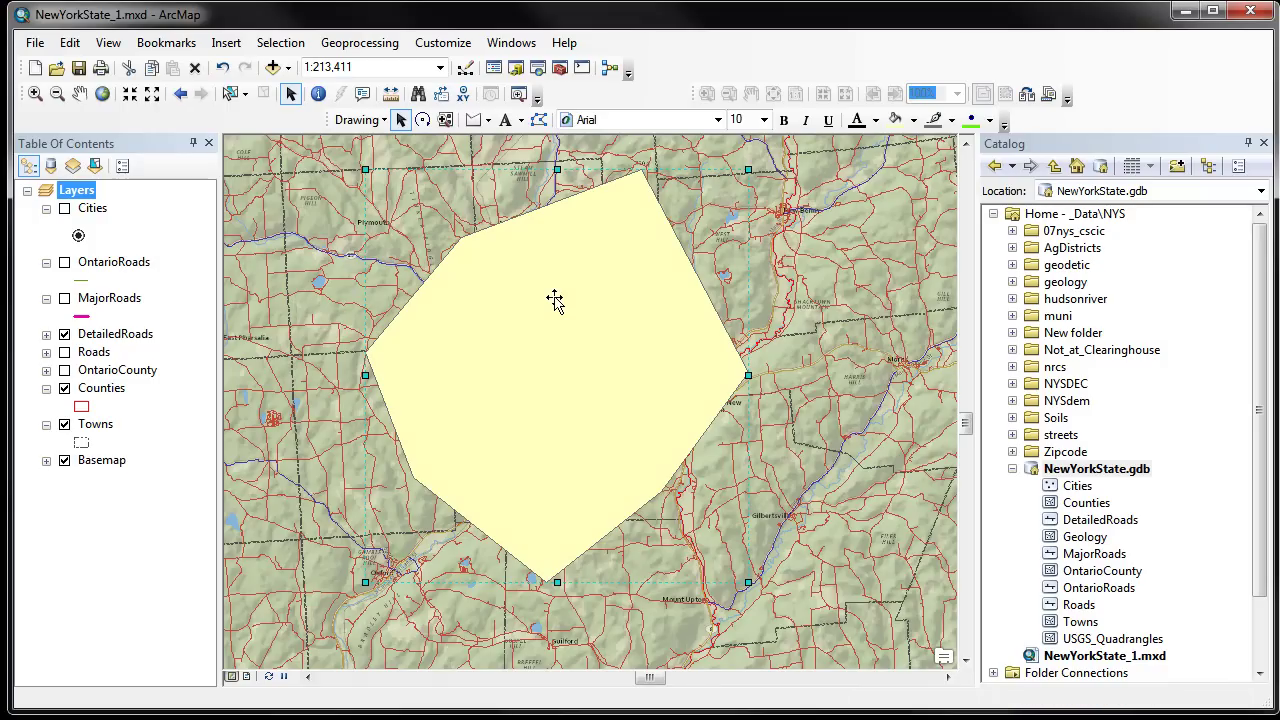
{"action": "key", "text": "Delete"}
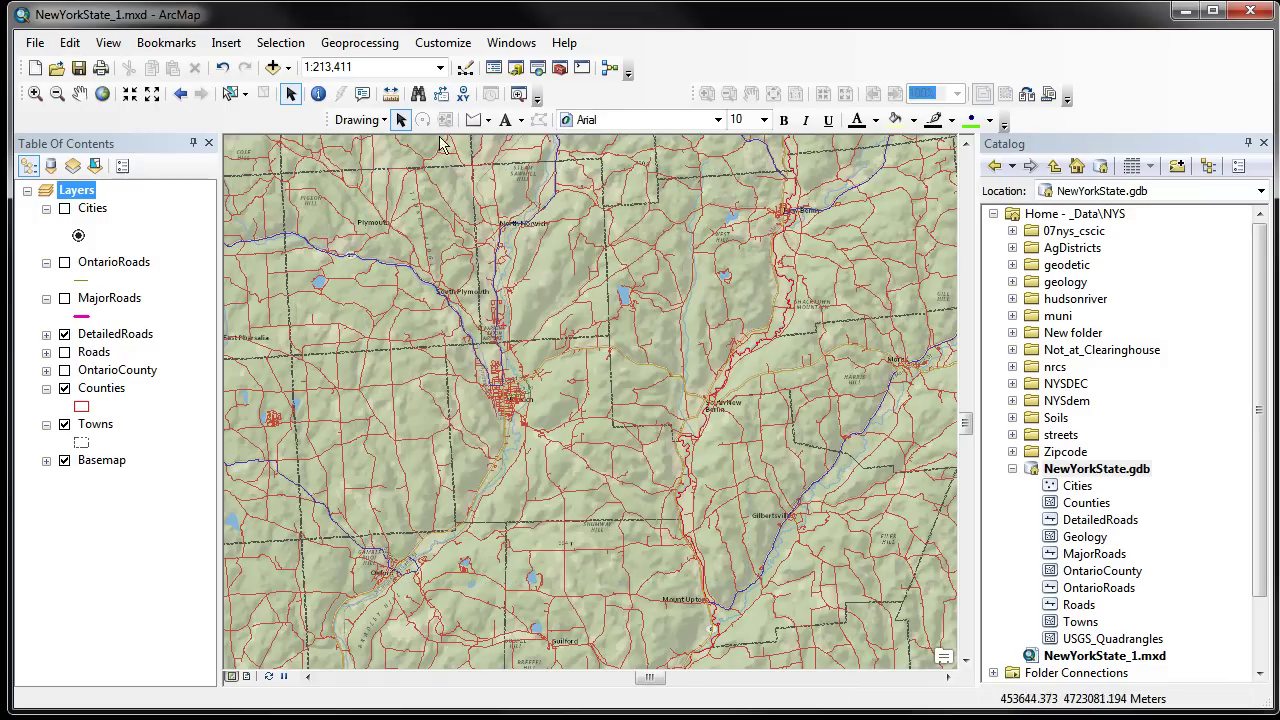
Hide the Draw toolbar and add the Geology feature class from NewYorkState.gdb to the map.
{"action": "right_click", "coordinate": [683, 70]}
{"action": "left_click", "coordinate": [716, 210]}
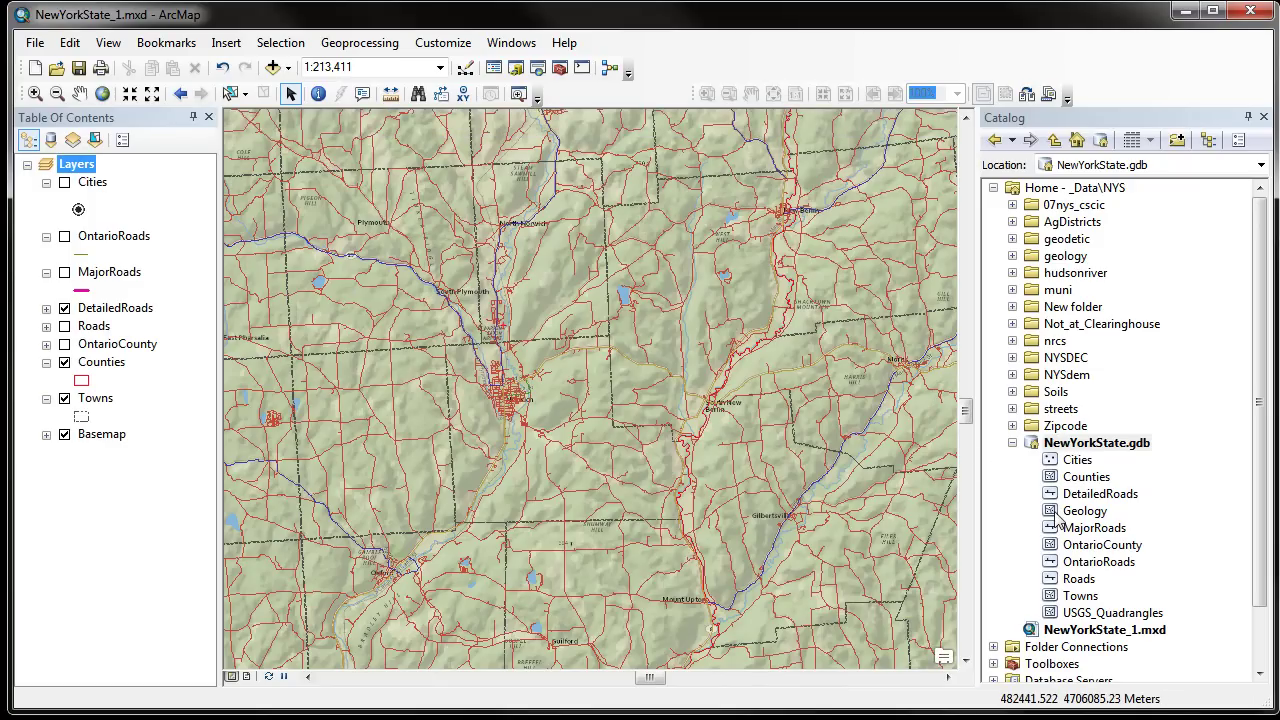
{"action": "left_click", "coordinate": [1095, 452]}
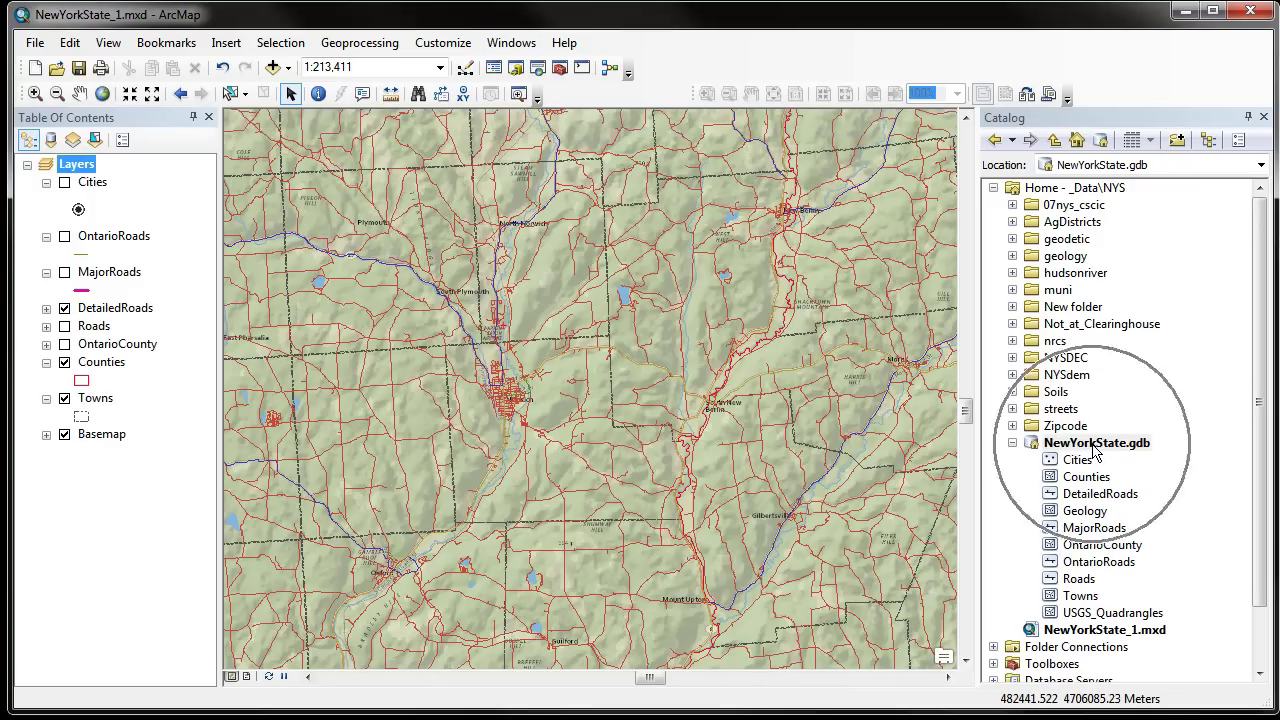
{"action": "left_click", "coordinate": [1086, 513]}
{"action": "left_click_drag", "start_coordinate": [1086, 518], "coordinate": [430, 464]}
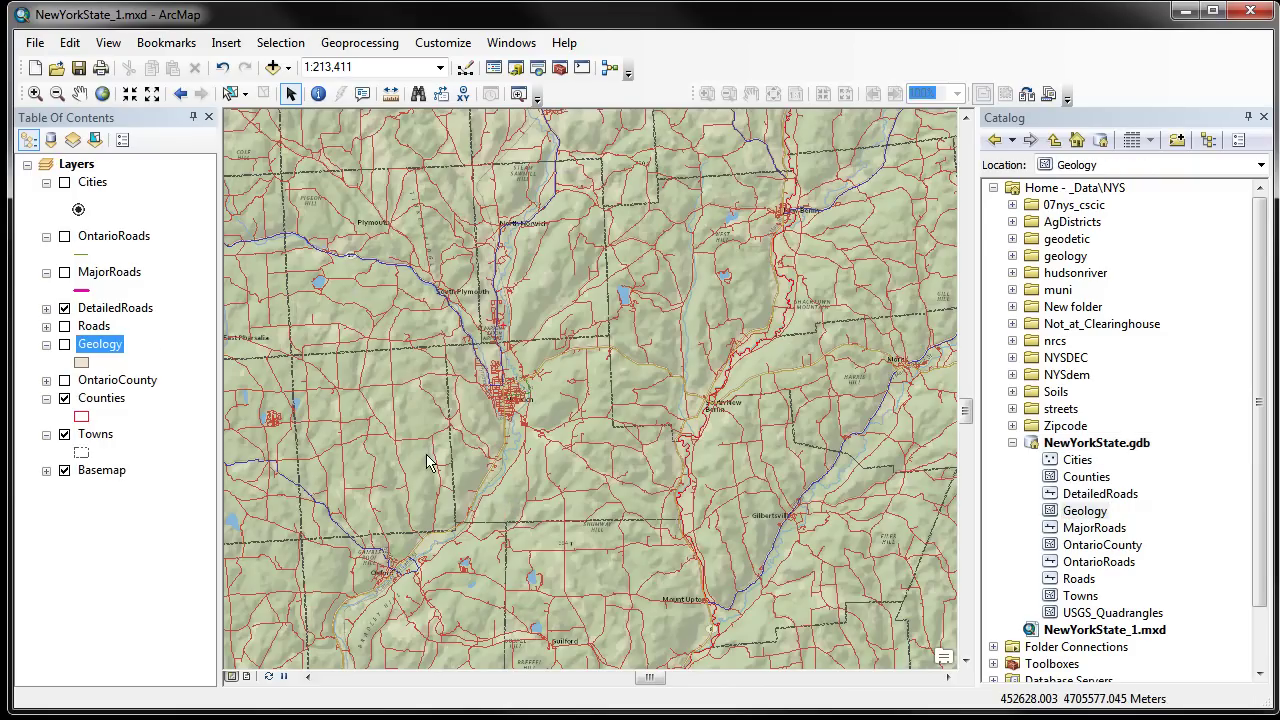
Show the Geology layer with DetailedRoads hidden, and move Geology above OntarioRoads in the layer order.
{"action": "left_click", "coordinate": [64, 344]}
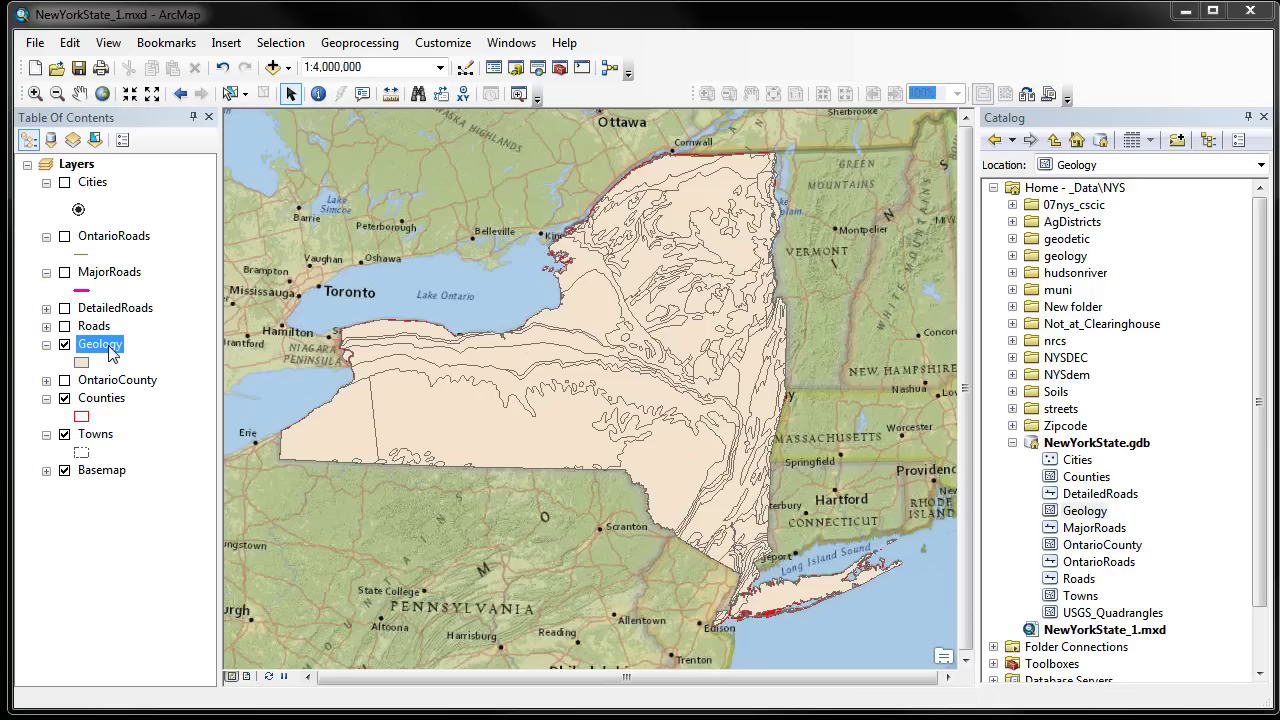
{"action": "left_click_drag", "start_coordinate": [110, 350], "coordinate": [102, 238]}
Symbolize the Geology layer by unique values of ROCKDESC, adding all values and excluding the all other values category.
{"action": "right_click", "coordinate": [102, 238]}
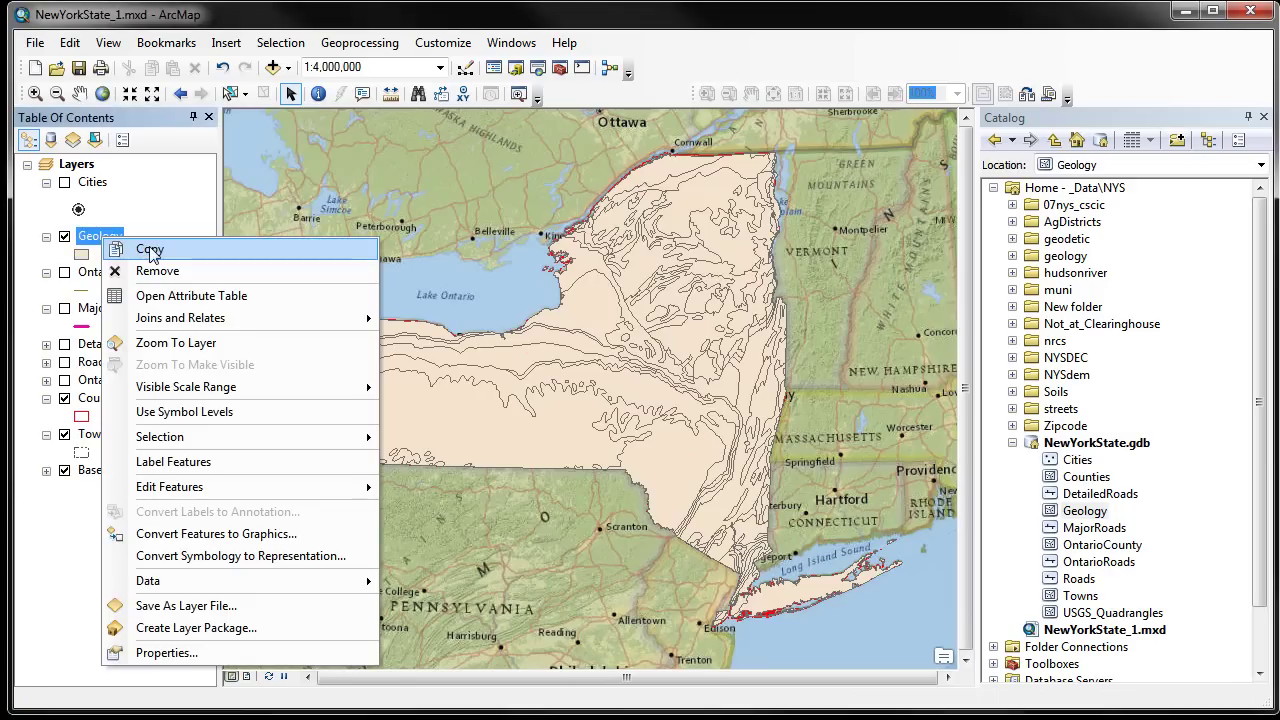
{"action": "left_click", "coordinate": [166, 655]}
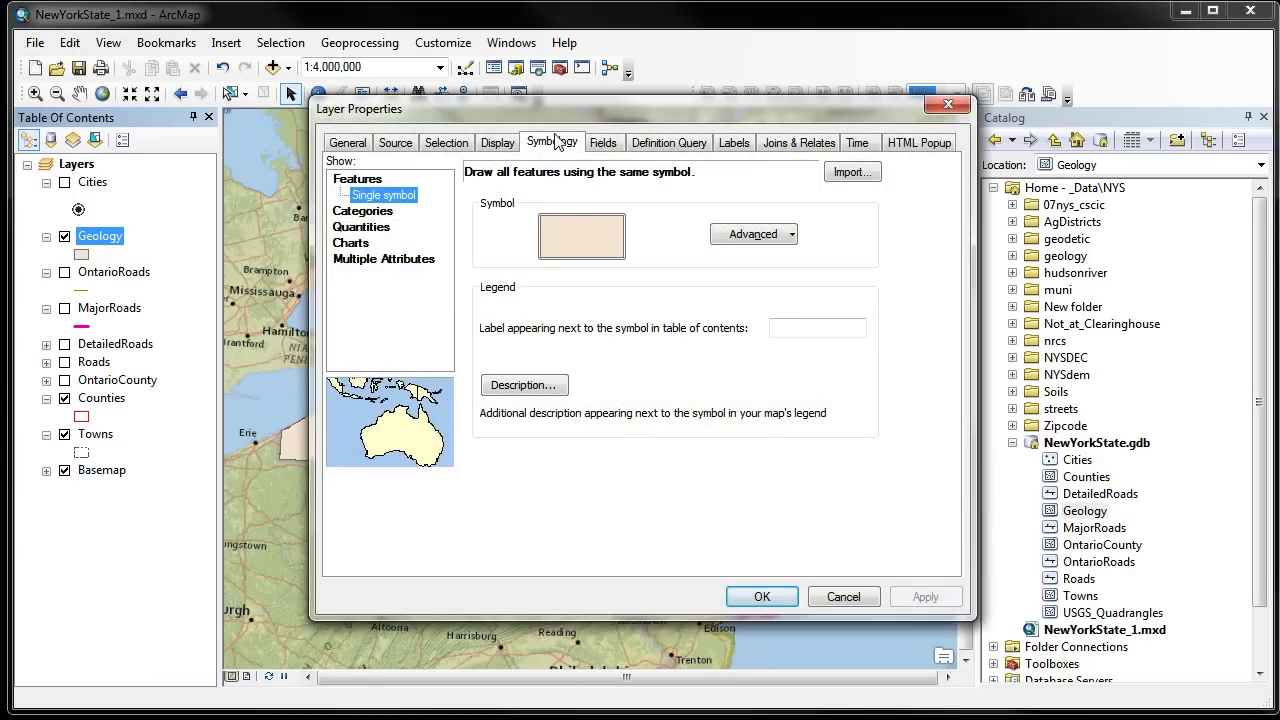
{"action": "left_click", "coordinate": [557, 142]}
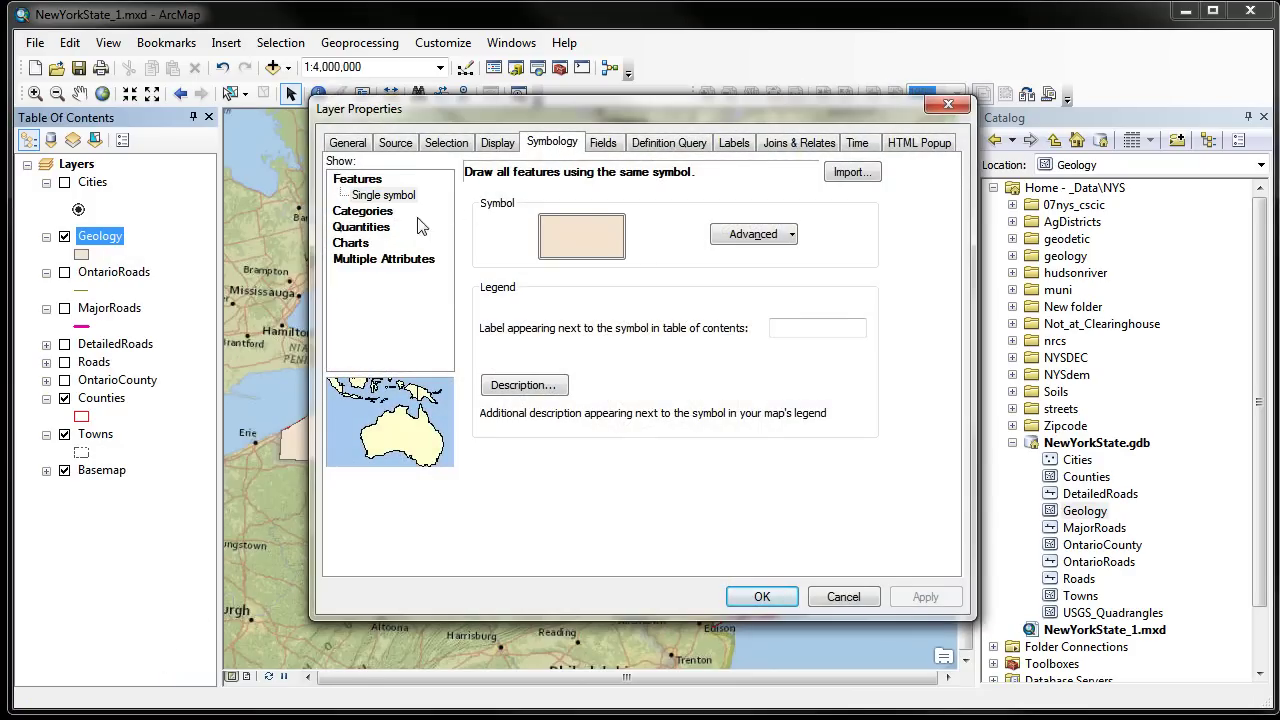
{"action": "left_click", "coordinate": [360, 214]}
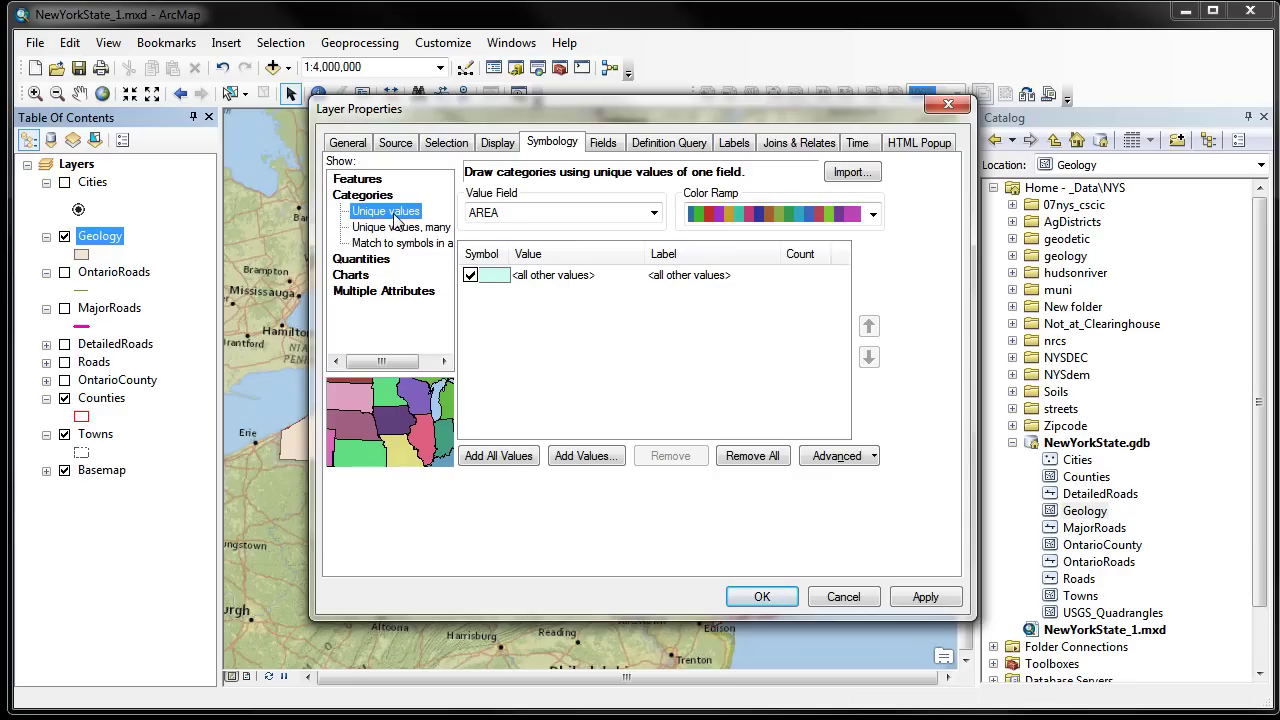
{"action": "left_click", "coordinate": [570, 213]}
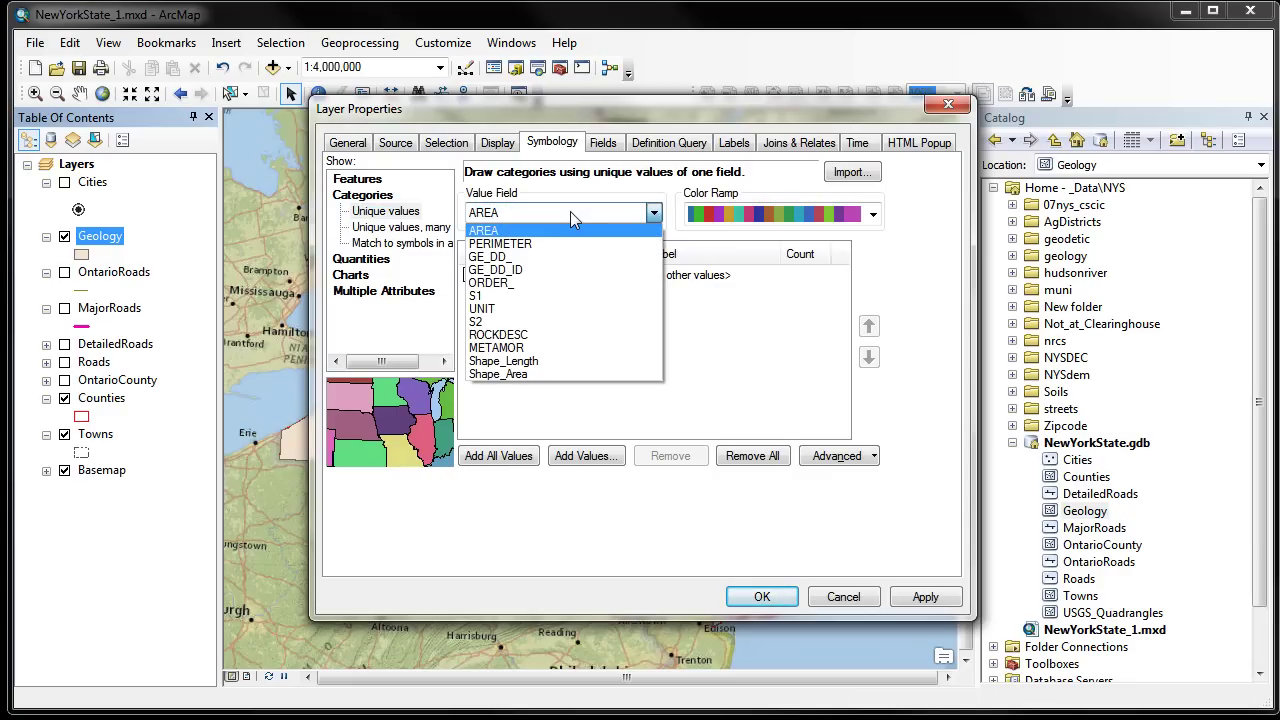
{"action": "left_click", "coordinate": [519, 335]}
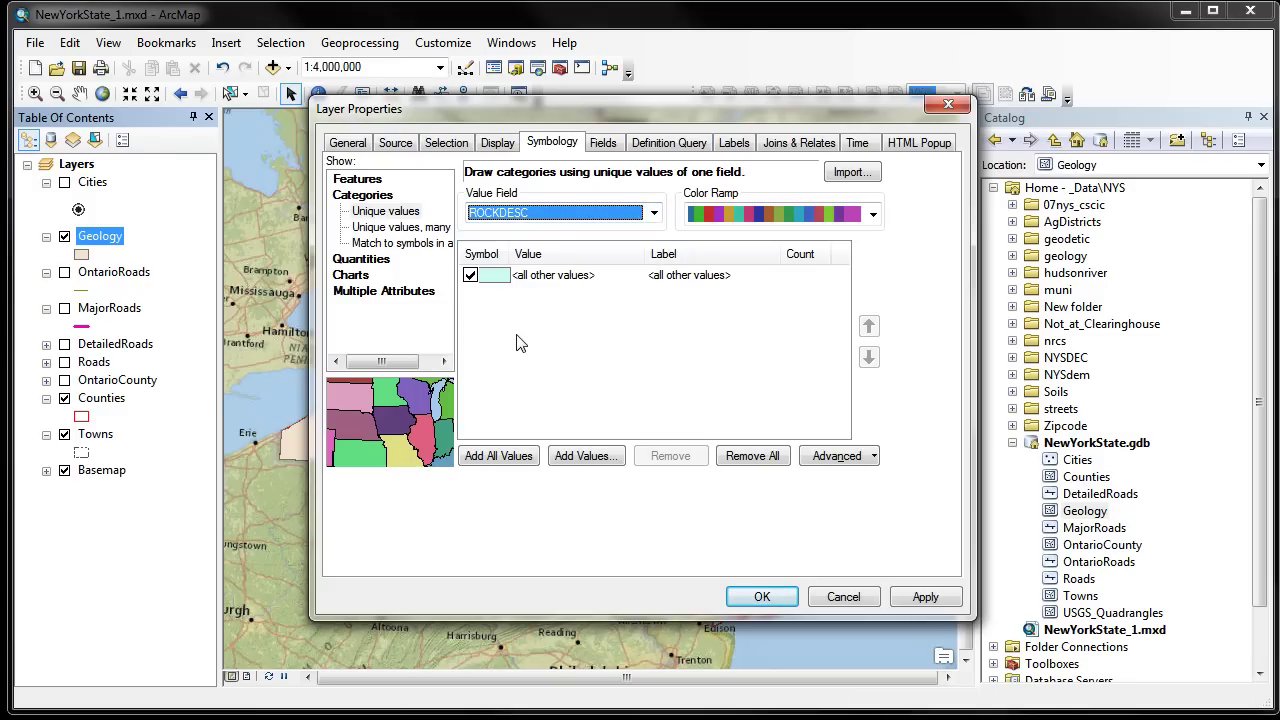
{"action": "left_click", "coordinate": [497, 460]}
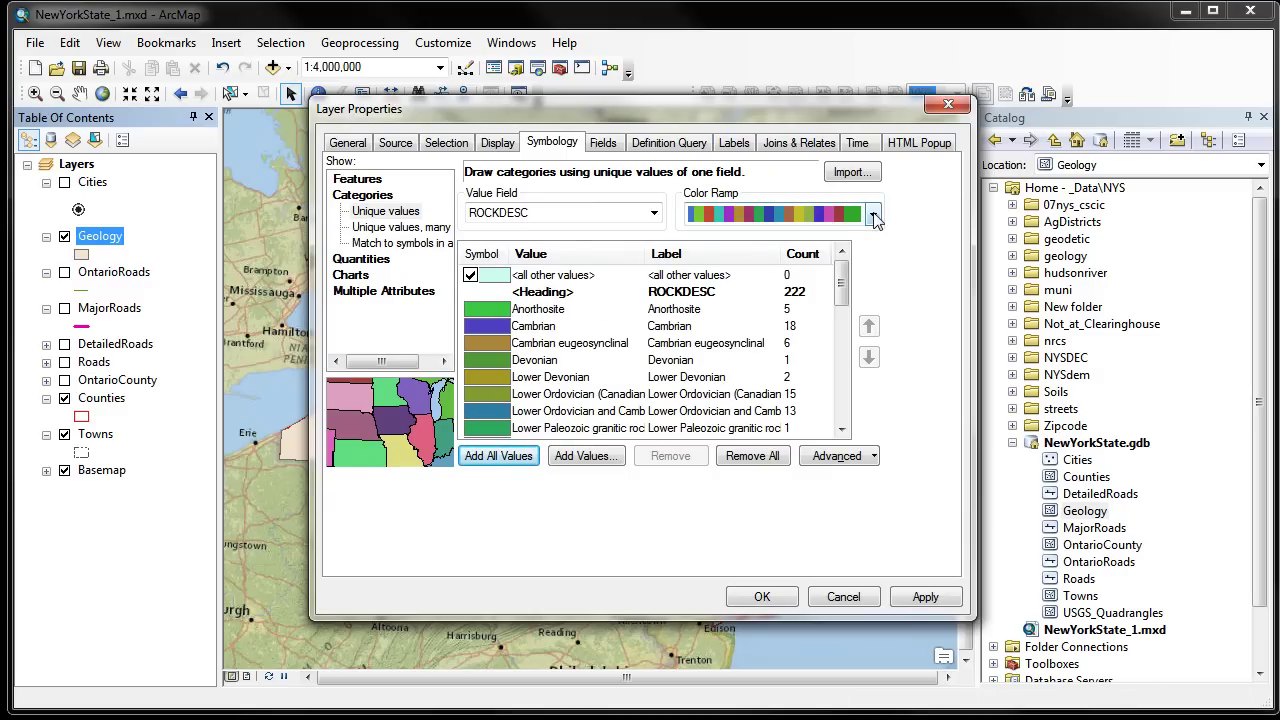
{"action": "left_click", "coordinate": [470, 275]}
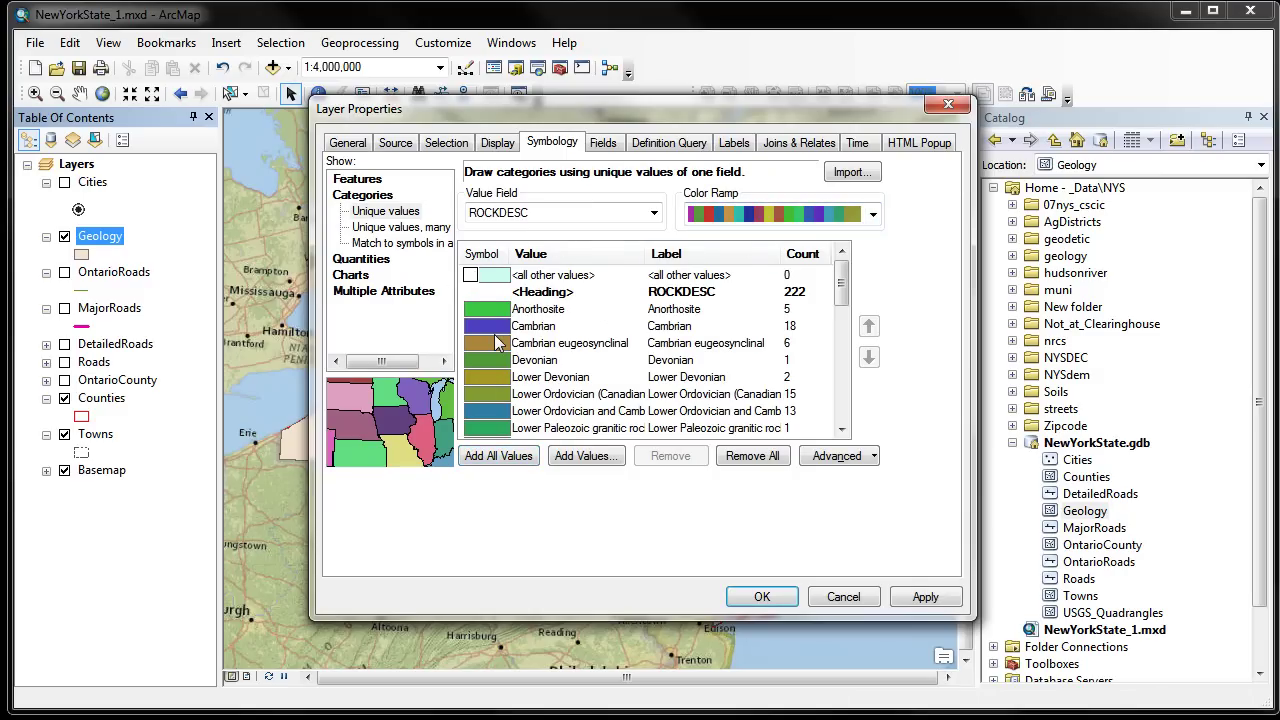
{"action": "left_click", "coordinate": [760, 597]}
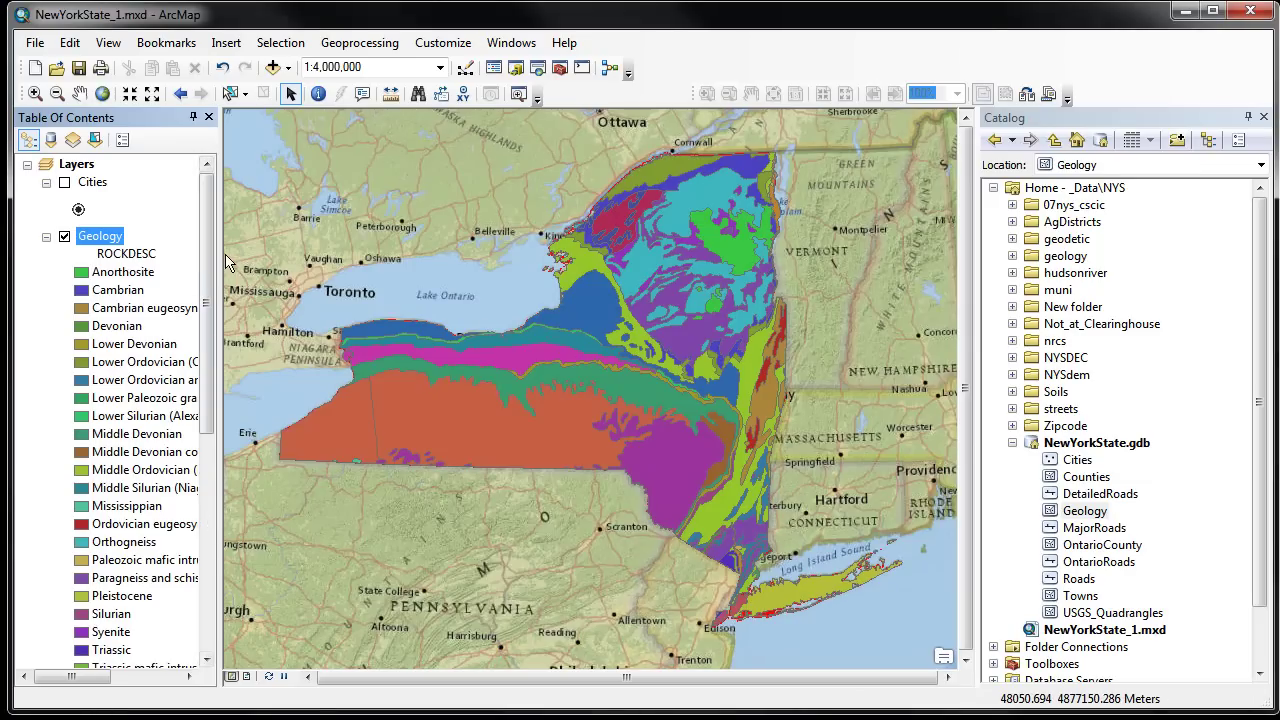
Widen the table of contents and rename the Geology layer to "Geology by Rock Description".
{"action": "left_click_drag", "start_coordinate": [220, 257], "coordinate": [258, 258]}
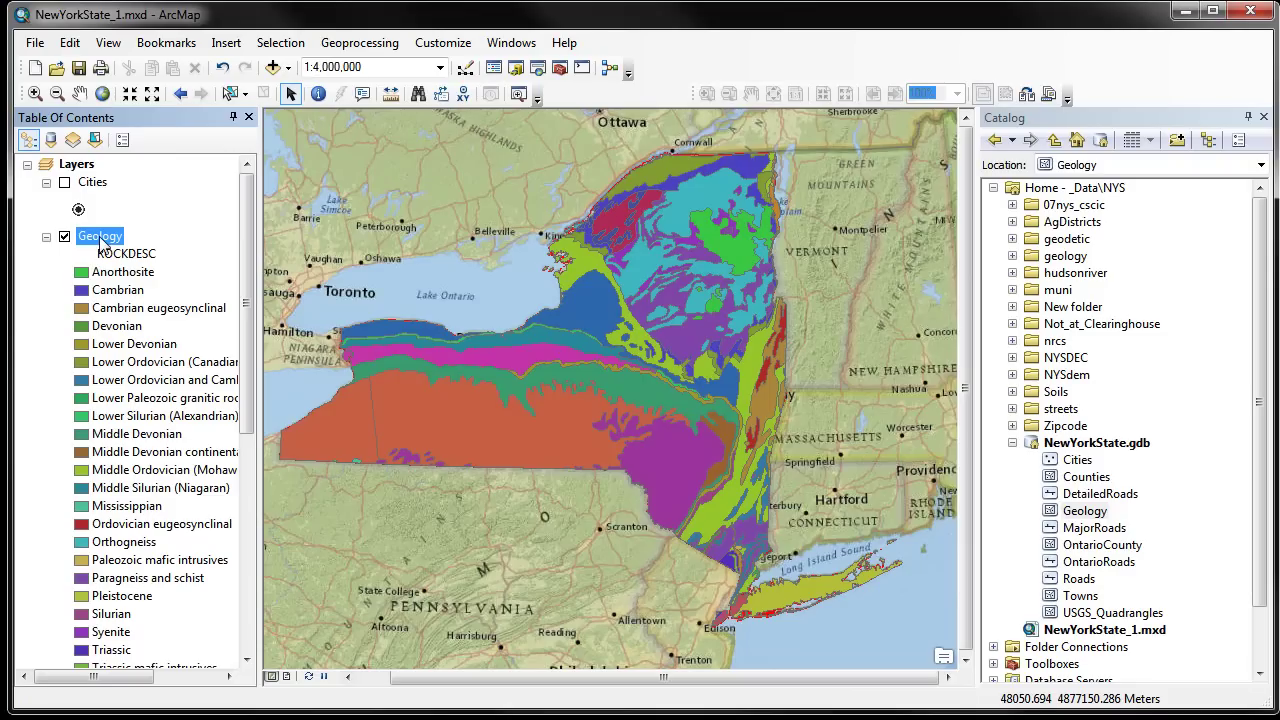
{"action": "left_click", "coordinate": [100, 240]}
{"action": "left_click", "coordinate": [128, 236]}
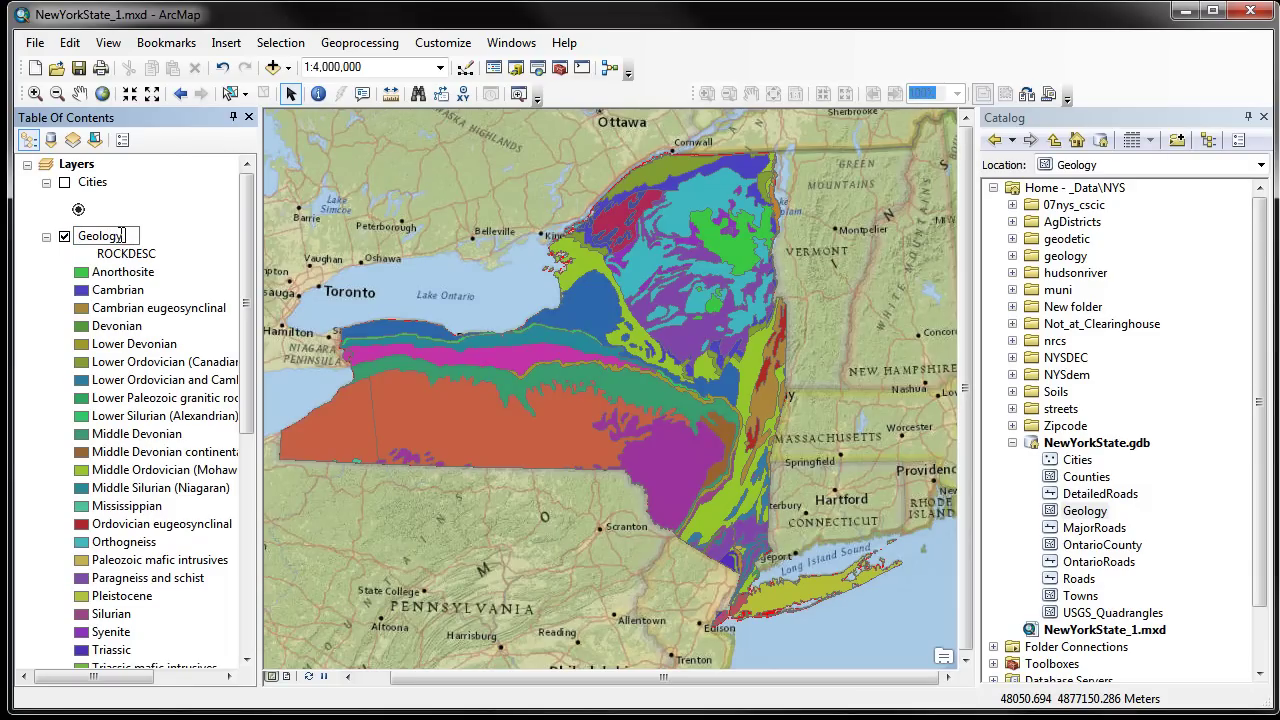
{"action": "type", "text": "by Rock Description"}
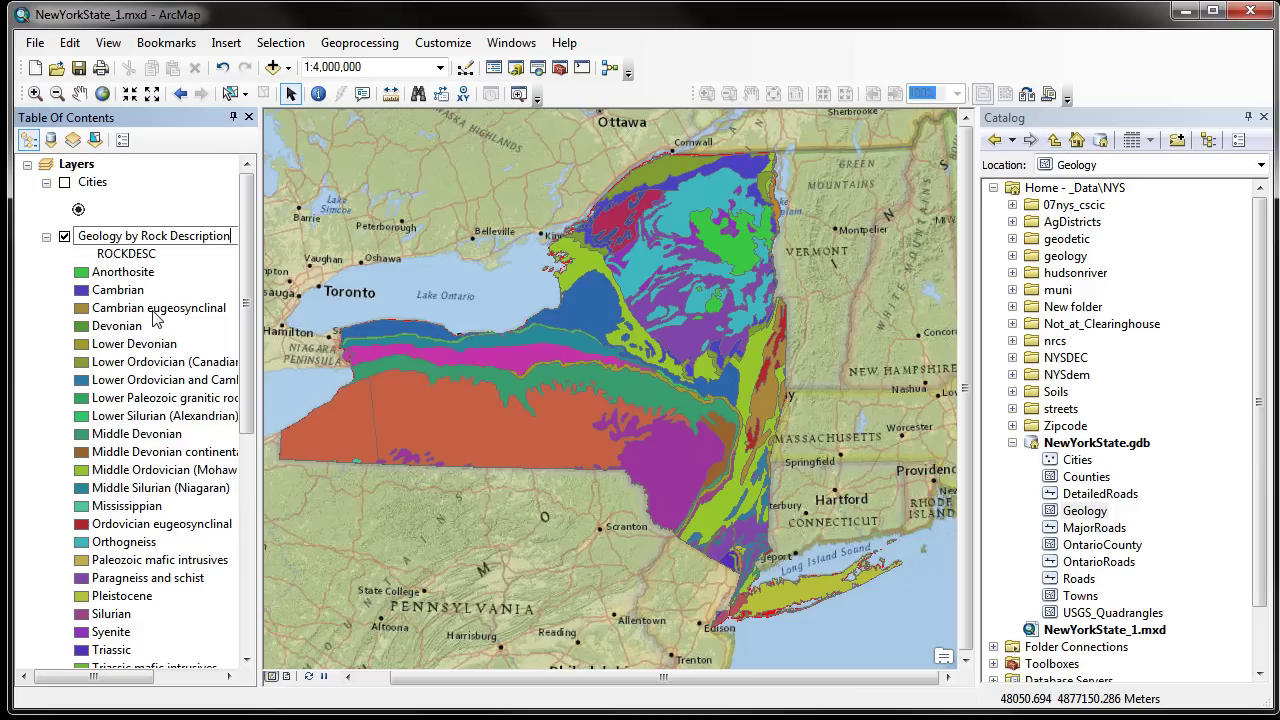
{"action": "key", "text": "Return"}
Delete the ROCKDESC heading text from the Geology by Rock Description legend.
{"action": "left_click", "coordinate": [148, 254]}
{"action": "left_click", "coordinate": [146, 256]}
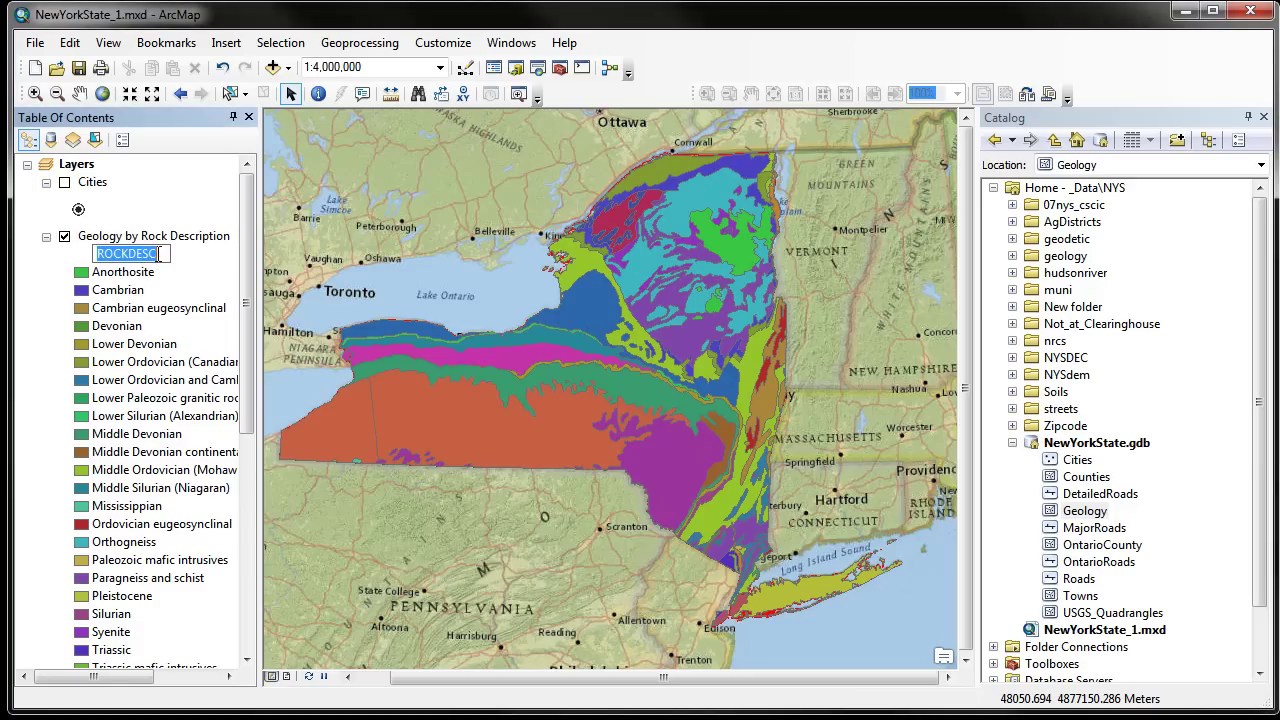
{"action": "key", "text": "Delete"}
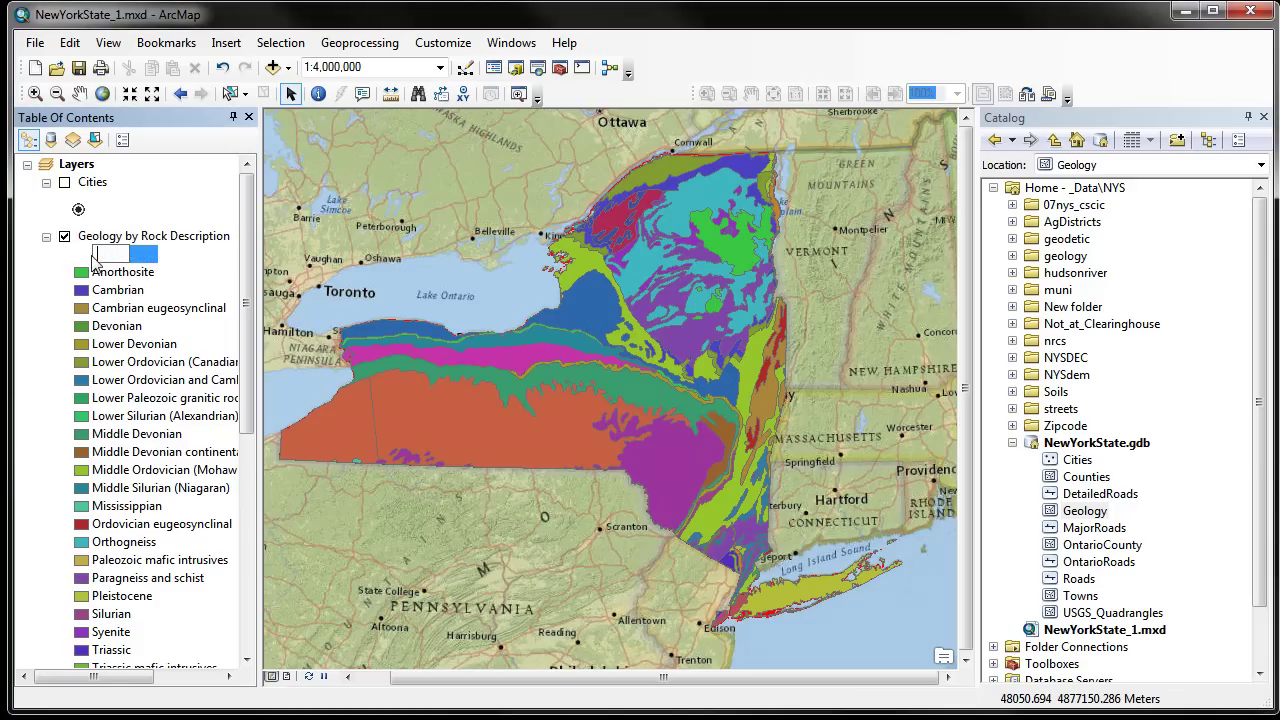
{"action": "key", "text": "Return"}
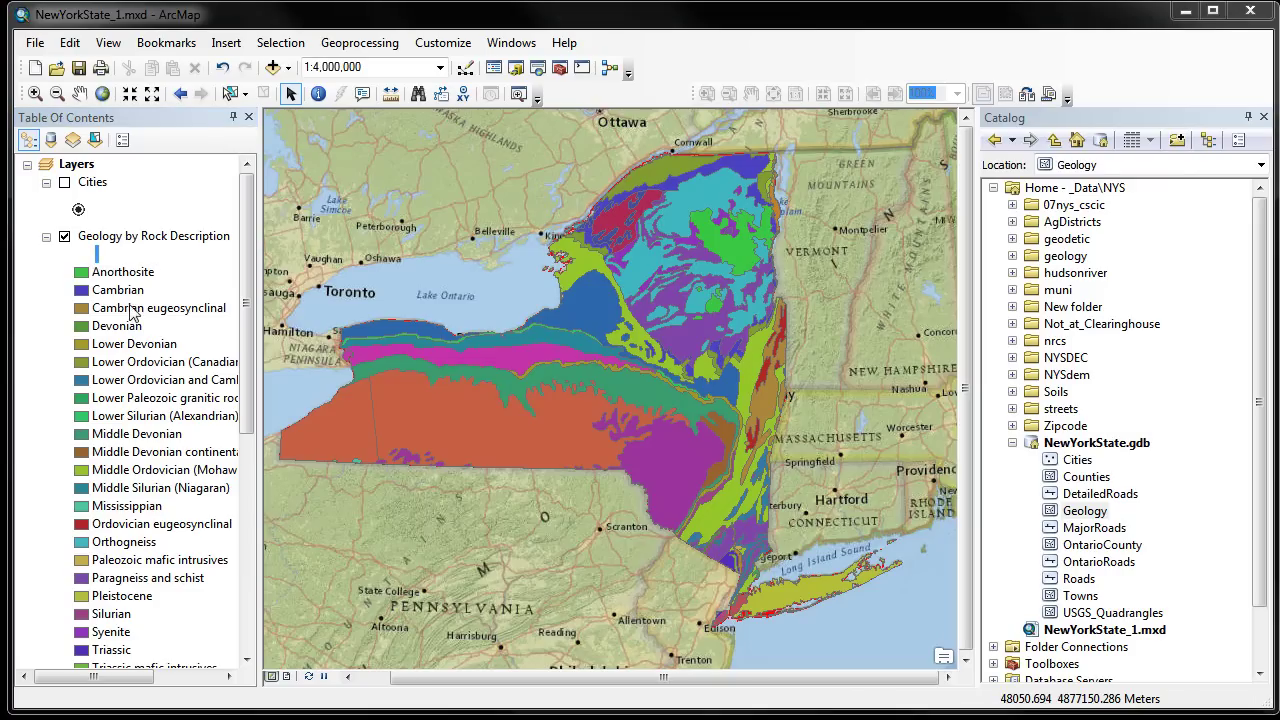
{"action": "left_click", "coordinate": [140, 307]}
Save the Geology by Rock Description layer as the layer file "Geology by Rock Description.lyr" in the Home - _Data\NYS folder.
{"action": "left_click", "coordinate": [123, 239]}
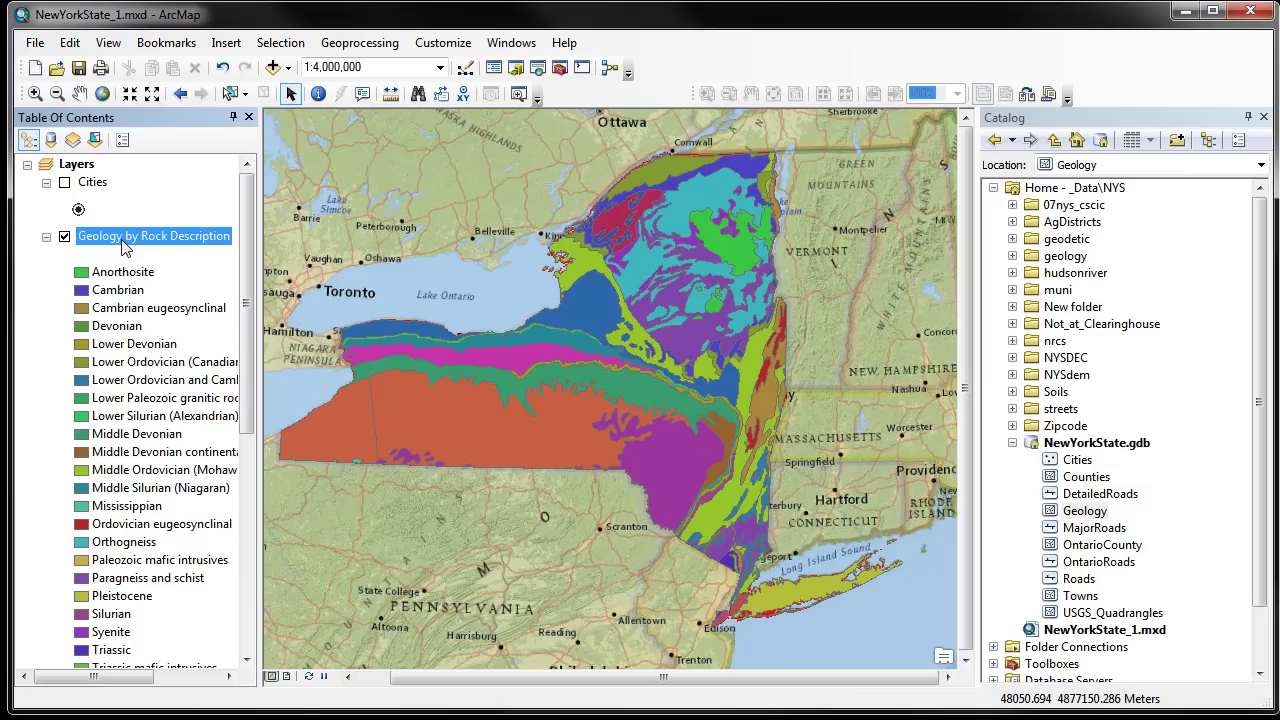
{"action": "right_click", "coordinate": [125, 248]}
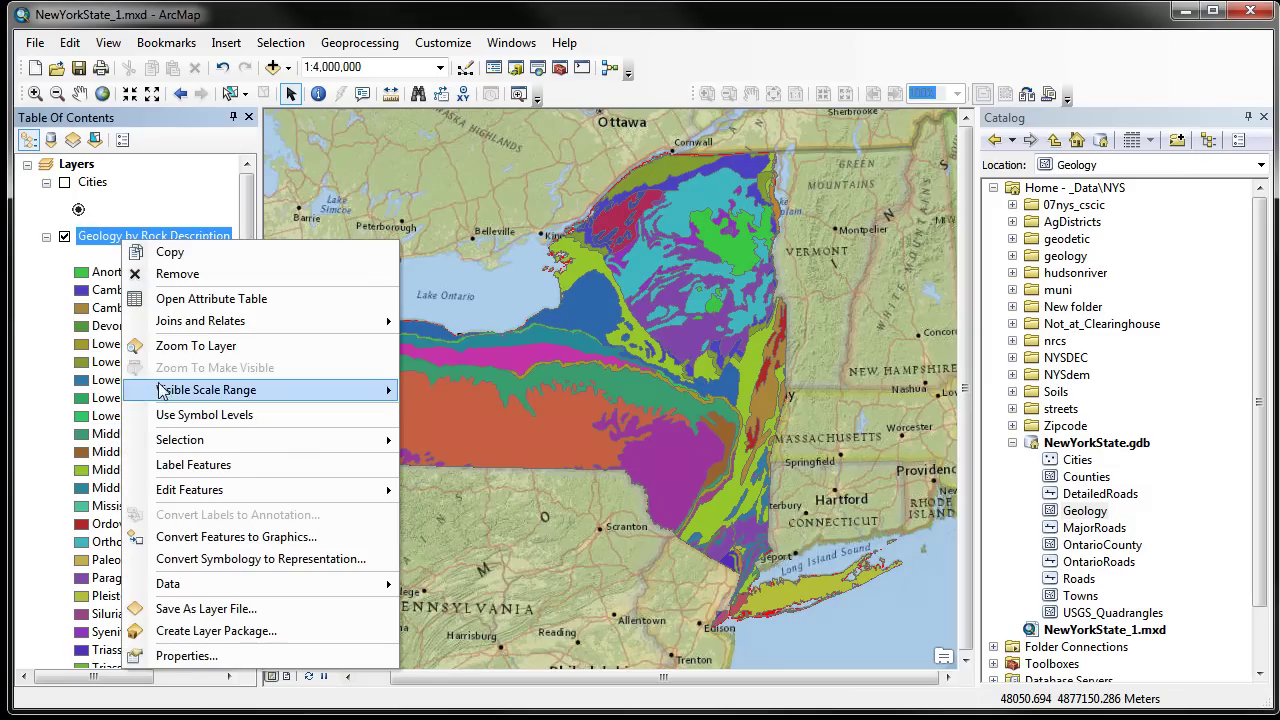
{"action": "left_click", "coordinate": [253, 612]}
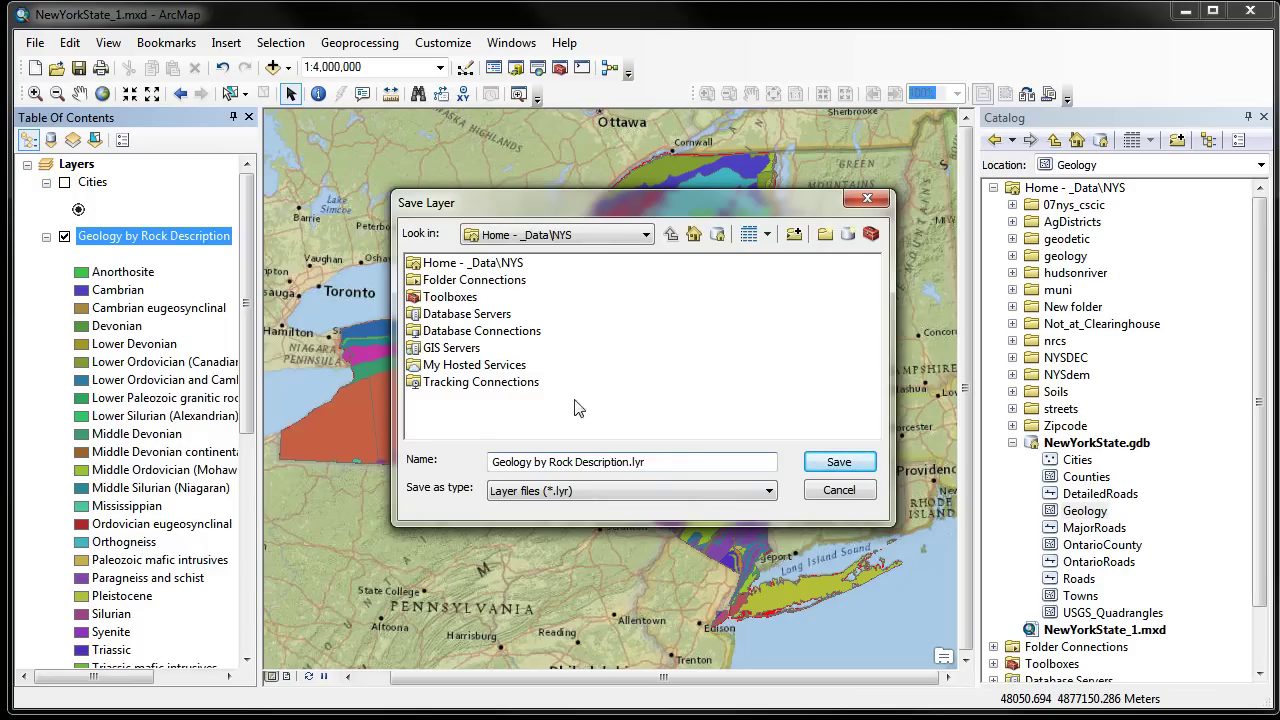
{"action": "double_click", "coordinate": [490, 266]}
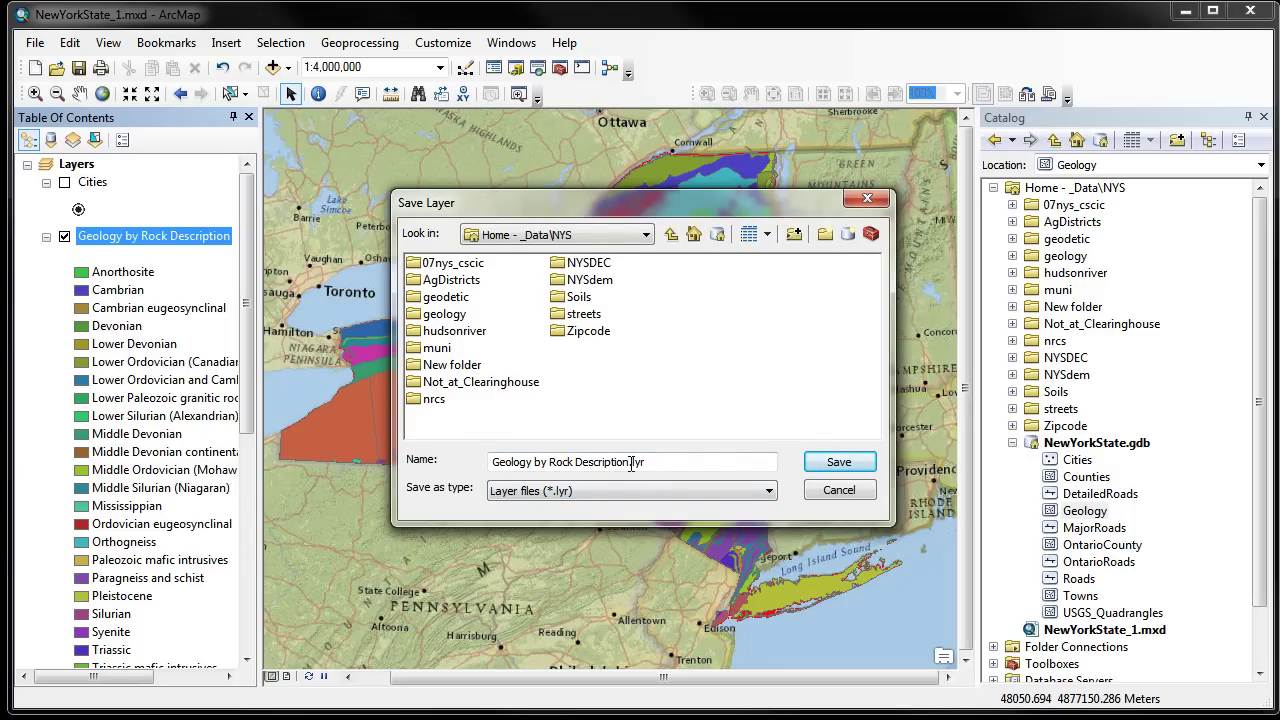
{"action": "left_click", "coordinate": [666, 464]}
{"action": "key", "text": "shift+Home"}
{"action": "left_click", "coordinate": [661, 463]}
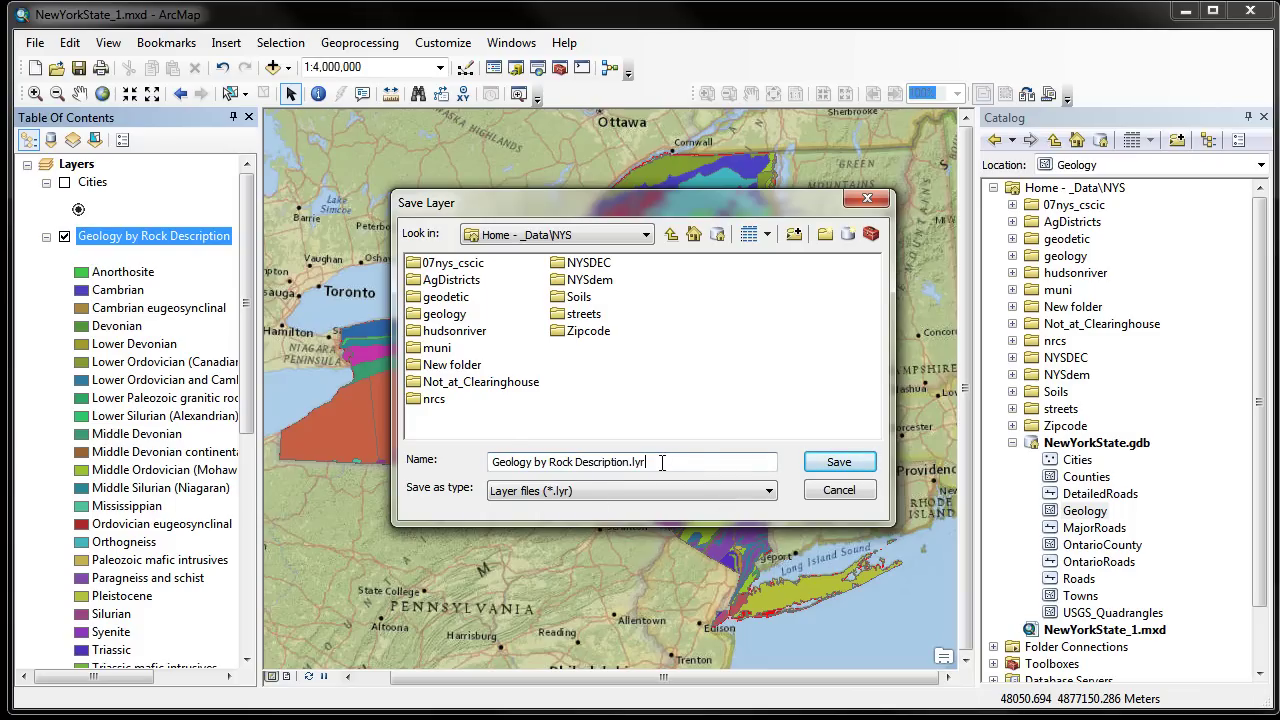
{"action": "left_click", "coordinate": [838, 462]}
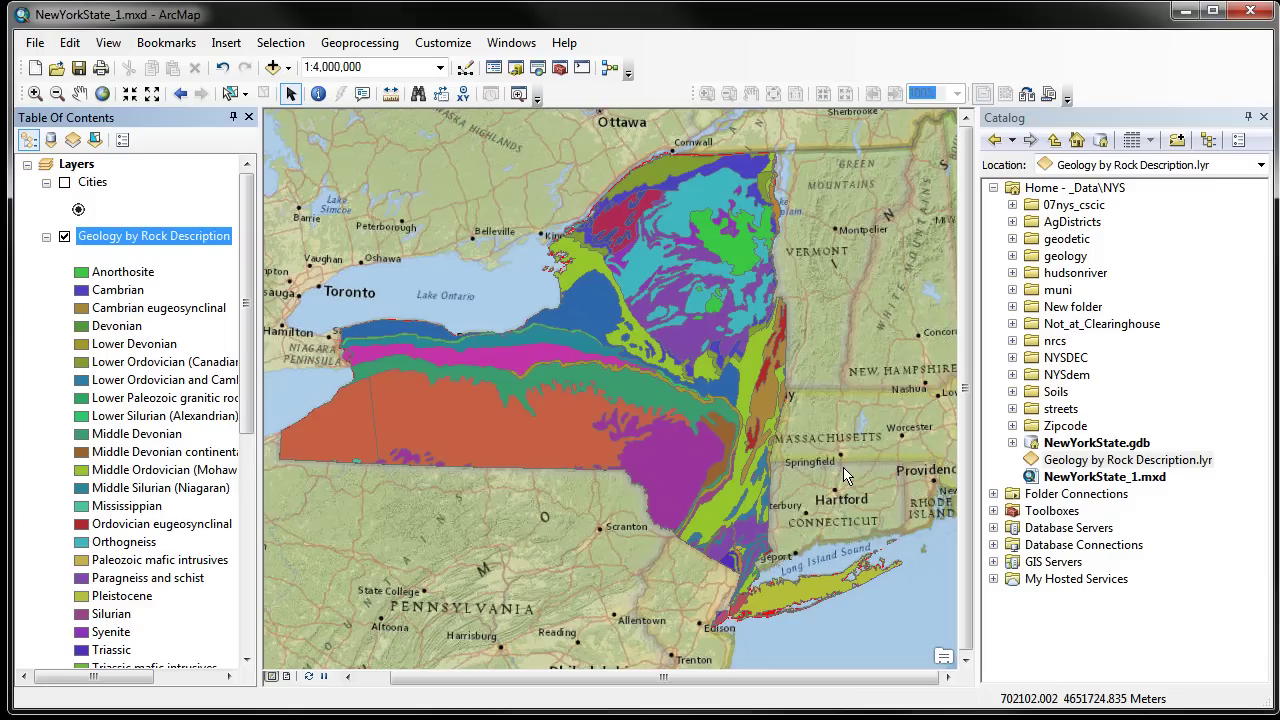
Remove the Geology by Rock Description layer and add it back to the map from Geology by Rock Description.lyr.
{"action": "right_click", "coordinate": [107, 240]}
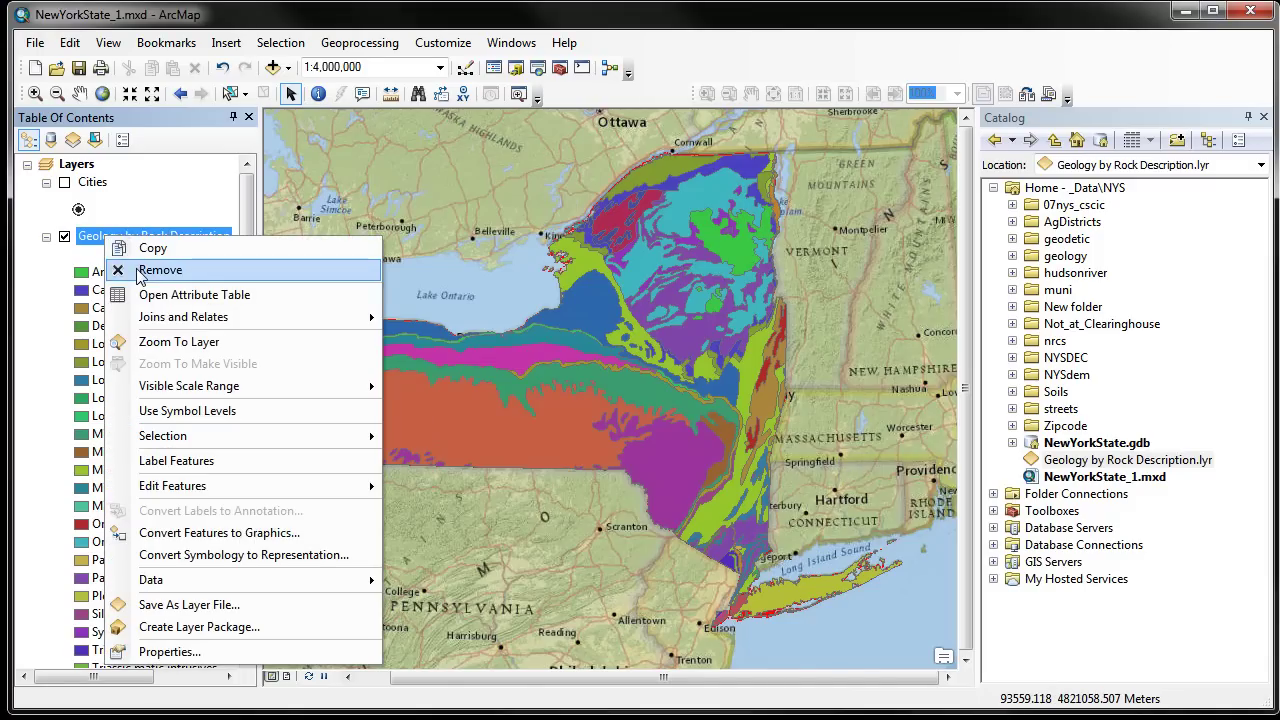
{"action": "left_click", "coordinate": [140, 270]}
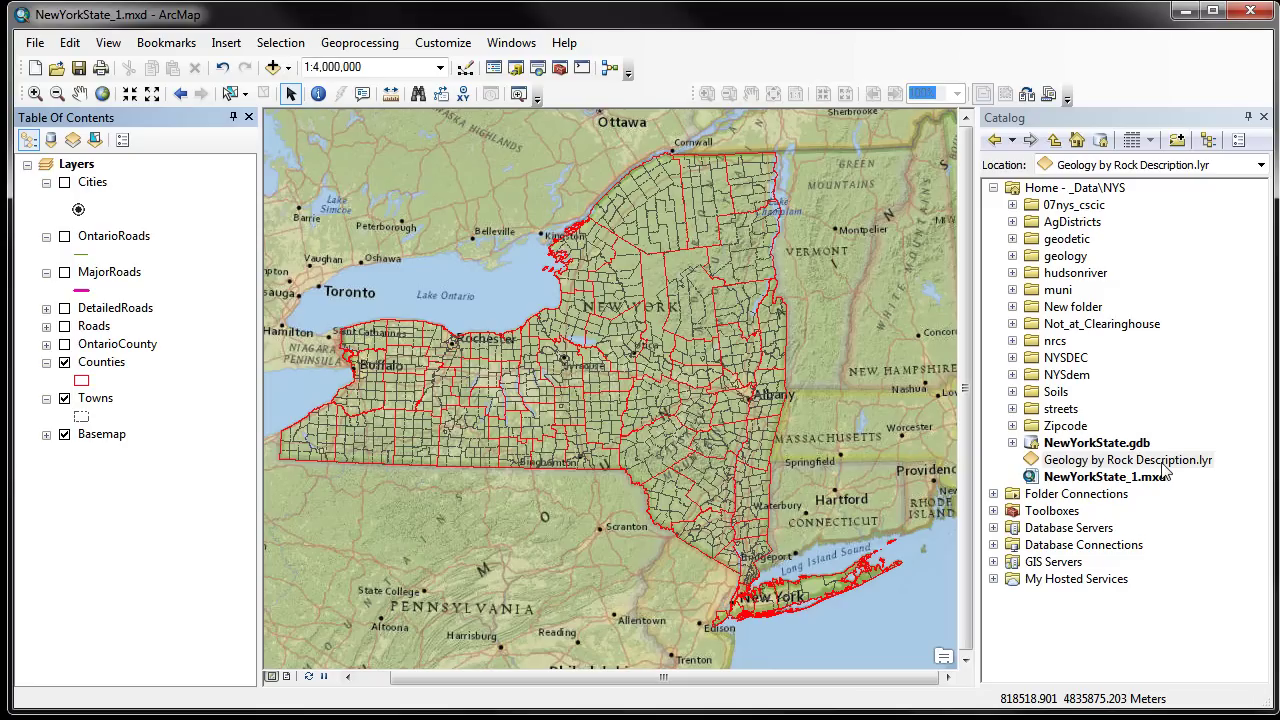
{"action": "left_click_drag", "start_coordinate": [1165, 472], "coordinate": [630, 395]}
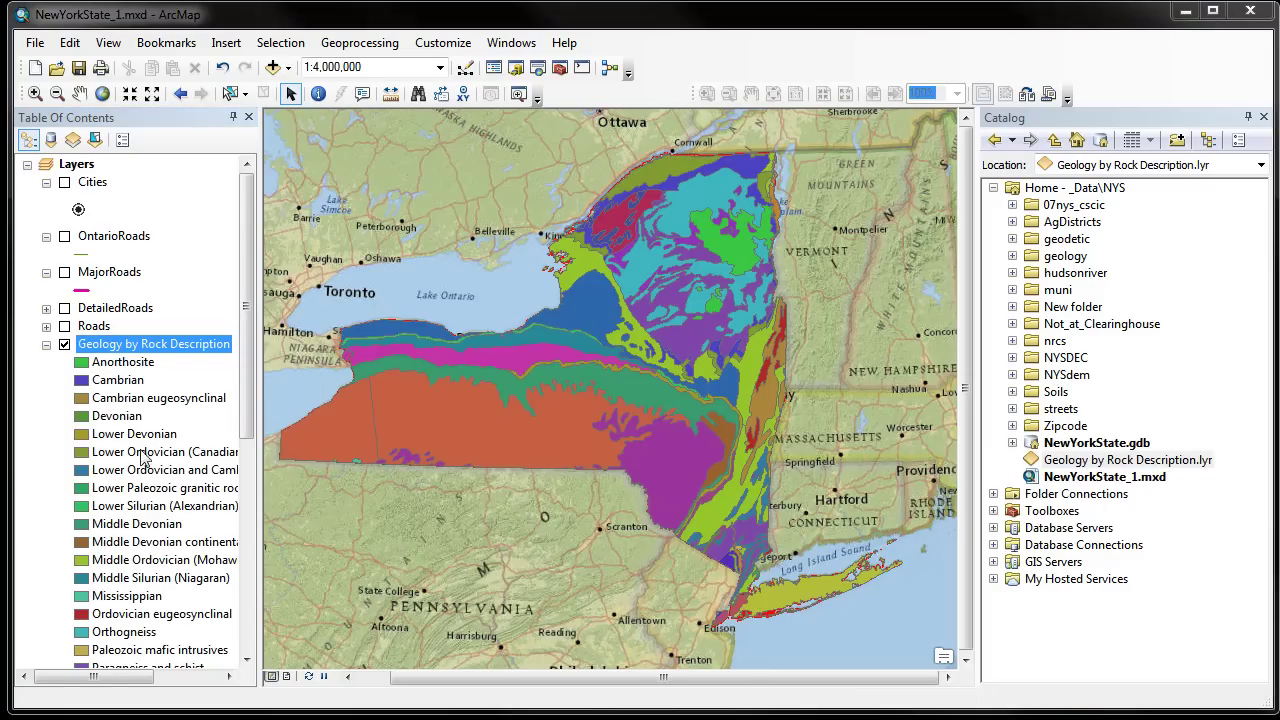